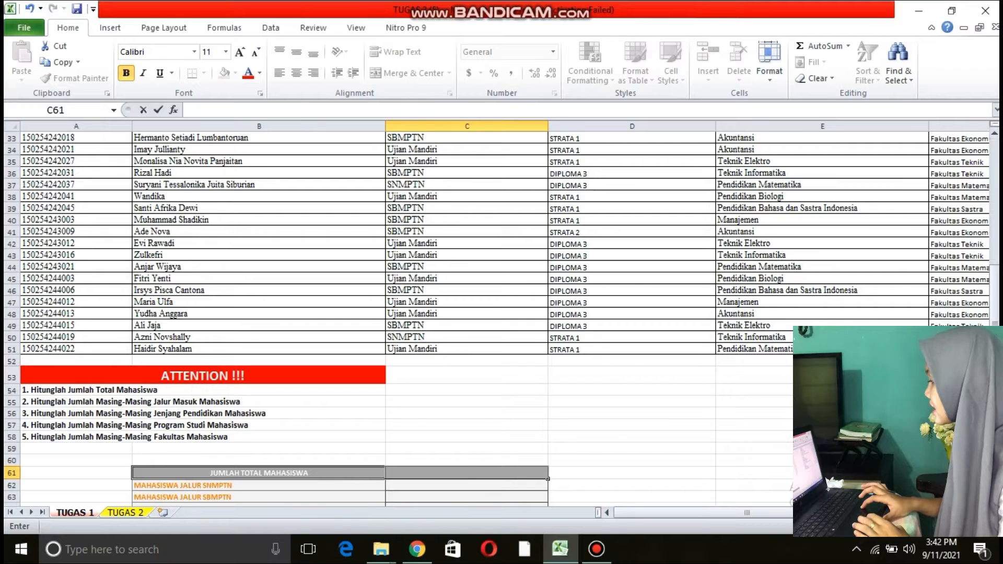
Count all students in cell C61, beside JUMLAH TOTAL MAHASISWA, using COUNTA over the name range B5:B51
{"action": "left_click", "coordinate": [998, 222]}
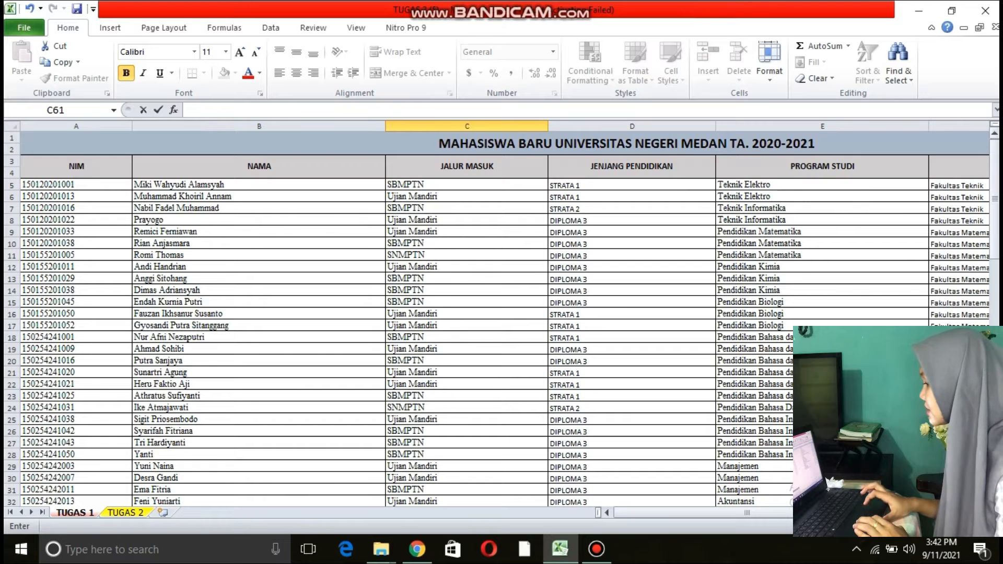
{"action": "left_click", "coordinate": [995, 379]}
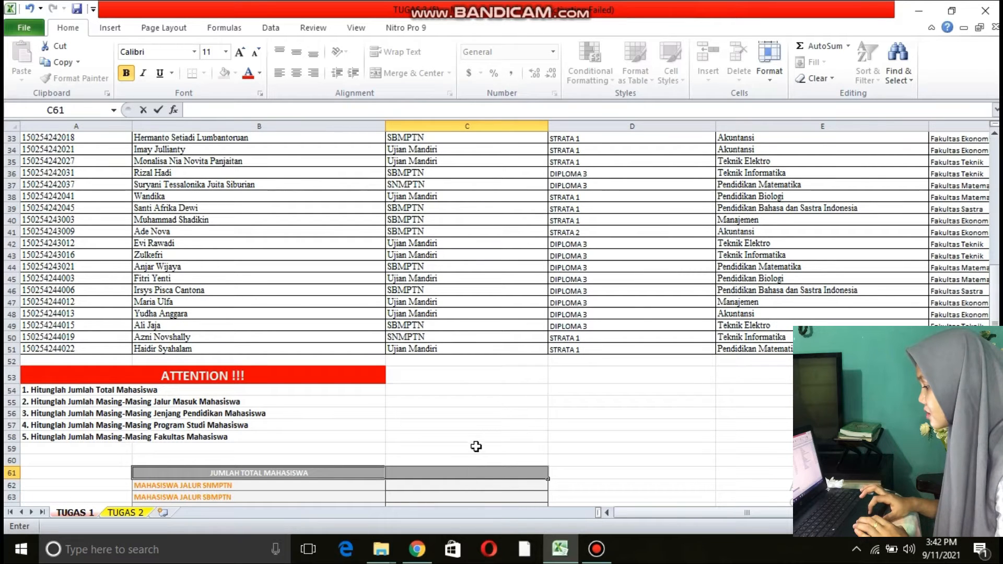
{"action": "left_click", "coordinate": [471, 466]}
{"action": "type", "text": "="}
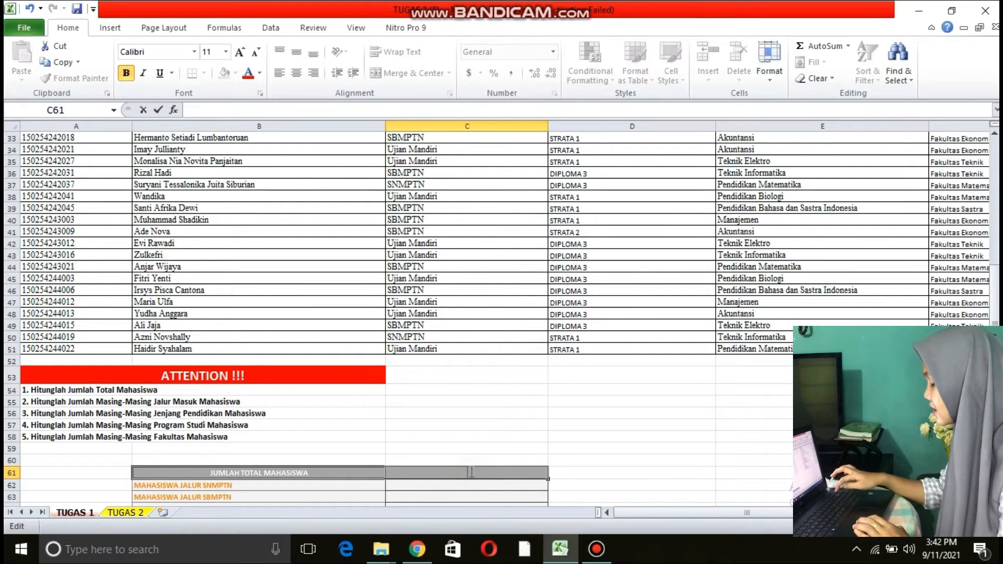
{"action": "type", "text": "COUN"}
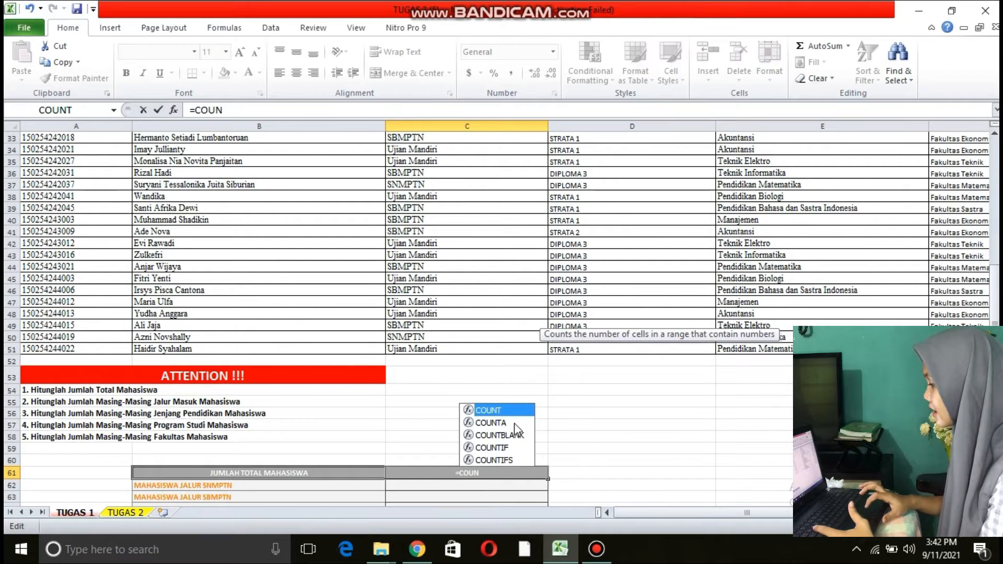
{"action": "double_click", "coordinate": [518, 424]}
{"action": "scroll", "coordinate": [397, 314], "scroll_direction": "up", "scroll_amount": 10}
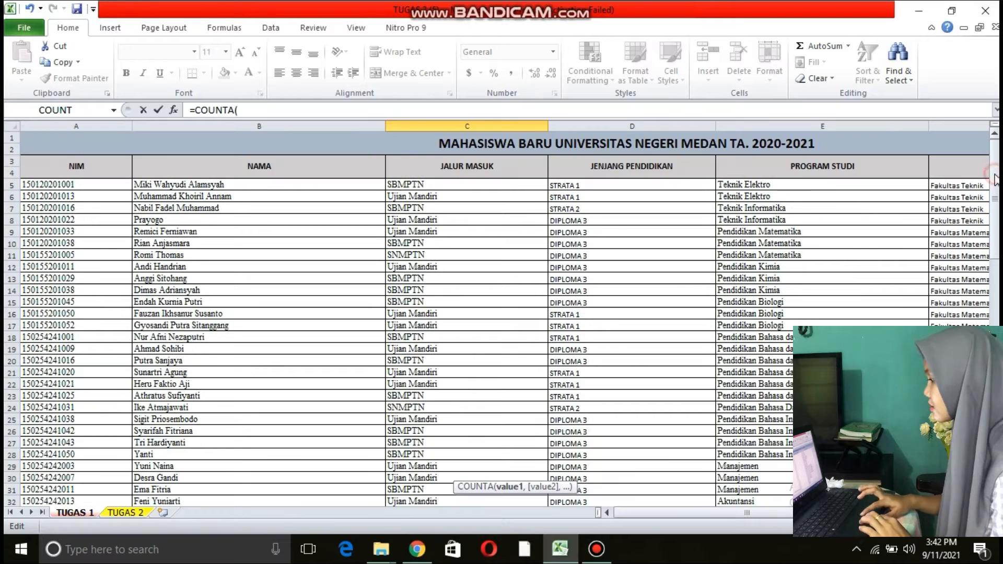
{"action": "left_click", "coordinate": [170, 184]}
{"action": "left_click_drag", "start_coordinate": [170, 184], "coordinate": [204, 446]}
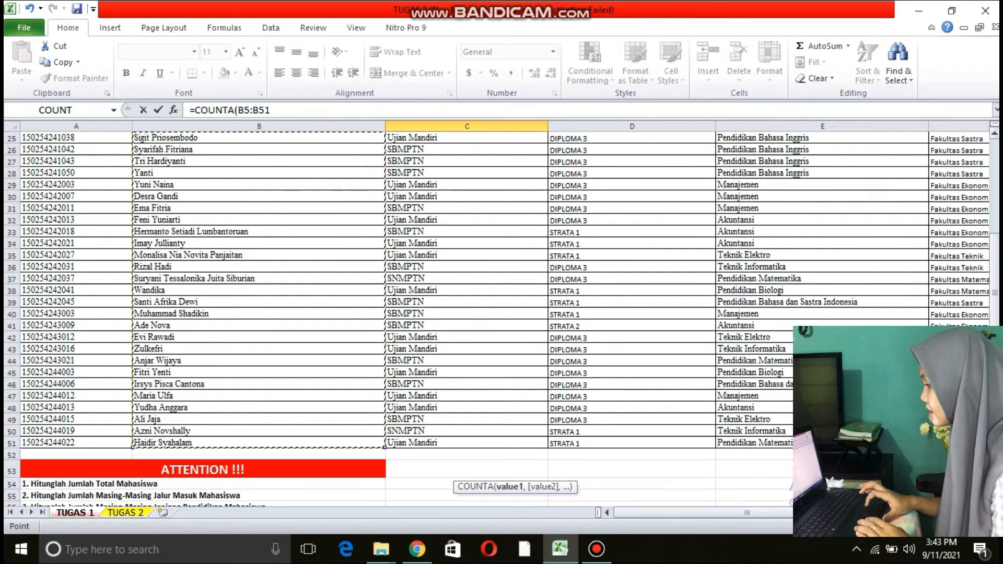
{"action": "scroll", "coordinate": [578, 216], "scroll_direction": "down", "scroll_amount": 10}
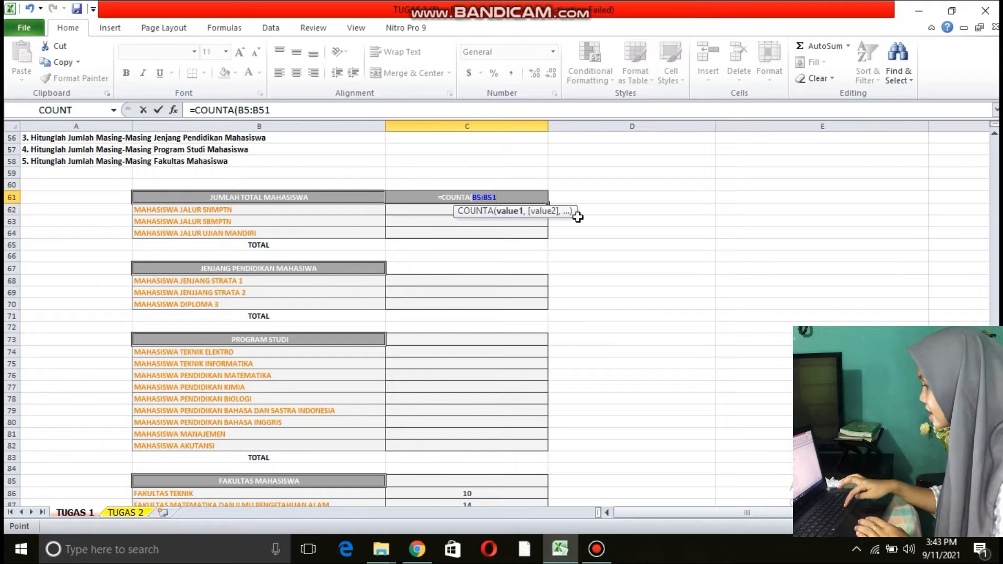
{"action": "type", "text": ","}
{"action": "key", "text": "BackSpace"}
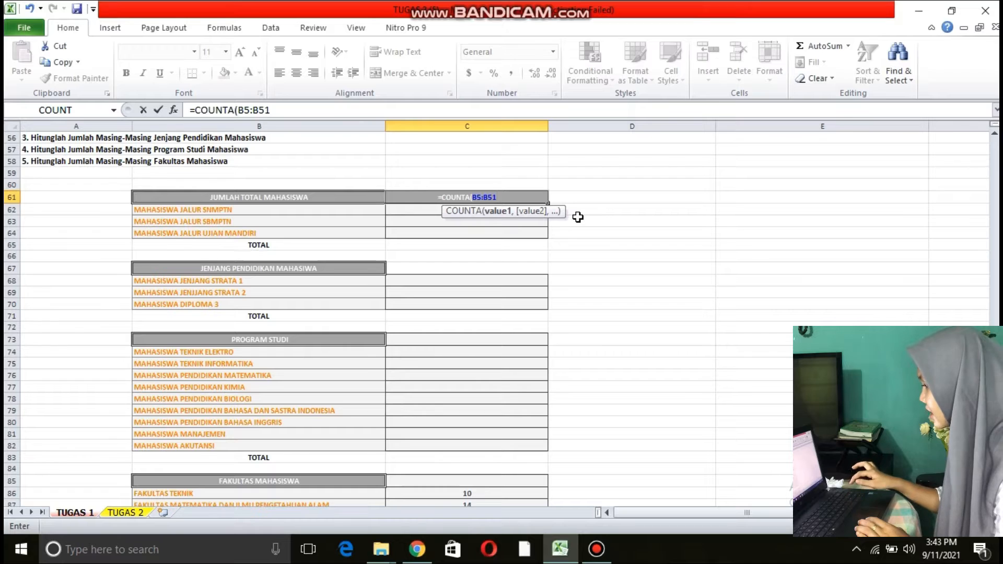
{"action": "key", "text": "Return"}
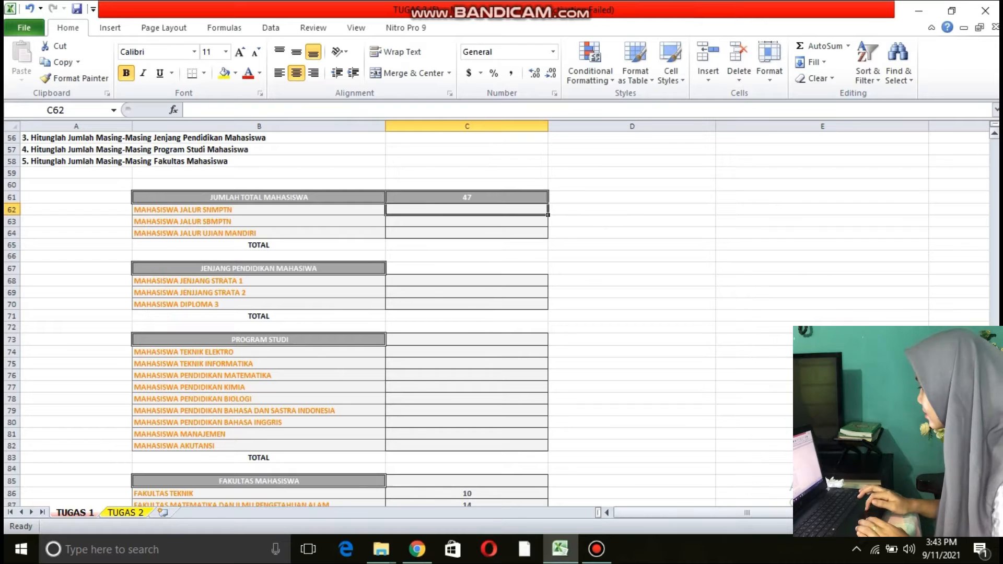
{"action": "scroll", "coordinate": [502, 293], "scroll_direction": "up", "scroll_amount": 10}
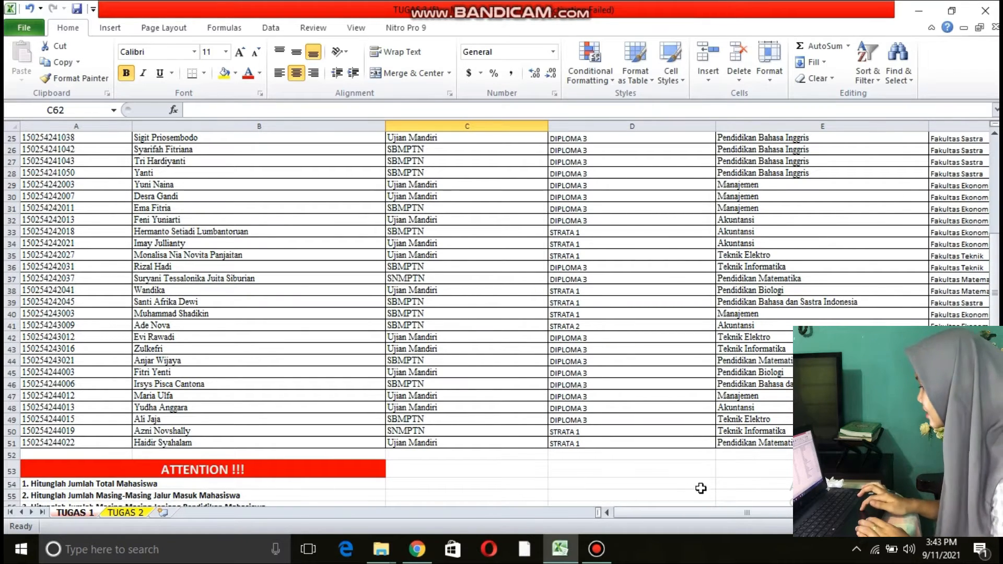
{"action": "scroll", "coordinate": [701, 488], "scroll_direction": "down", "scroll_amount": 10}
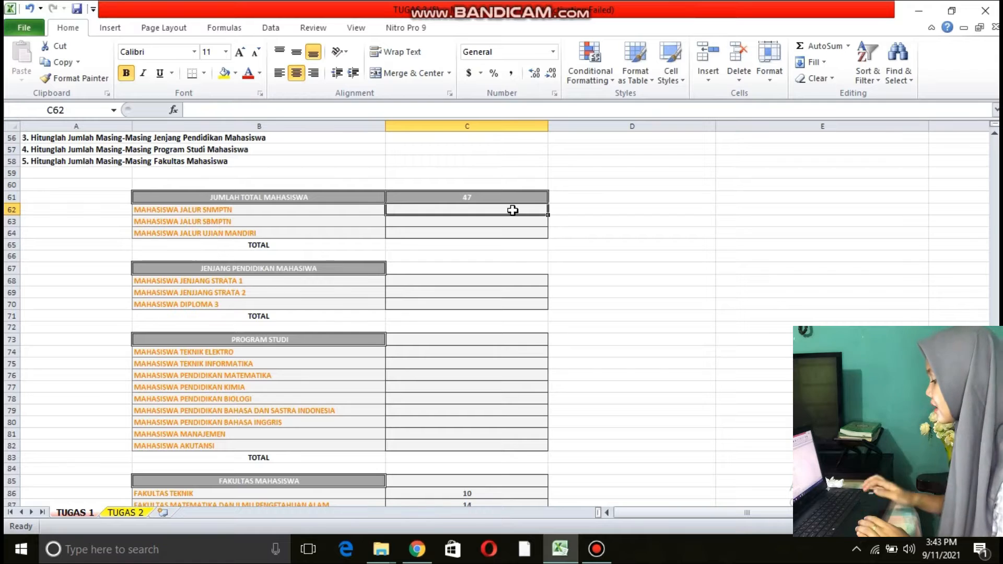
{"action": "type", "text": "=C"}
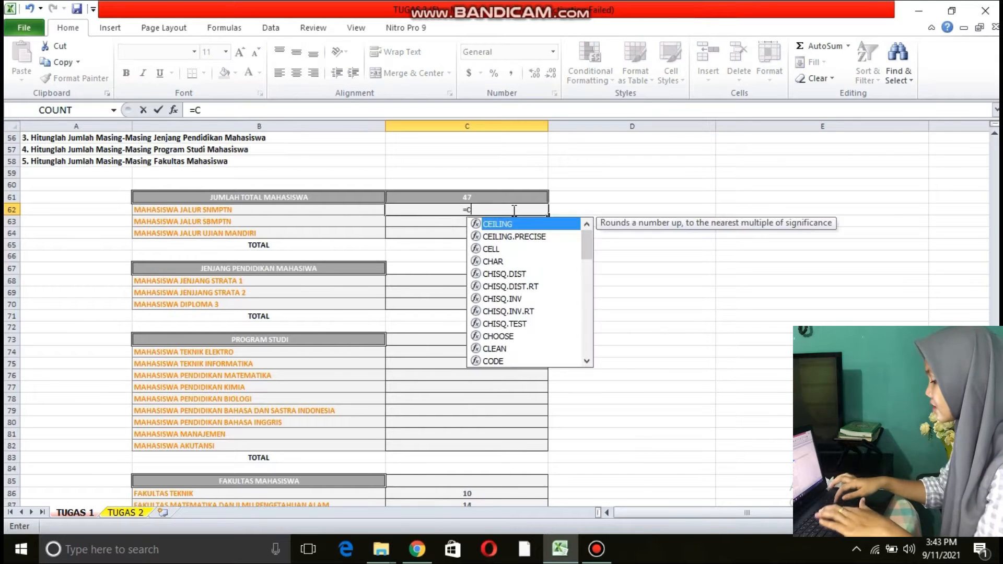
{"action": "type", "text": "OUN"}
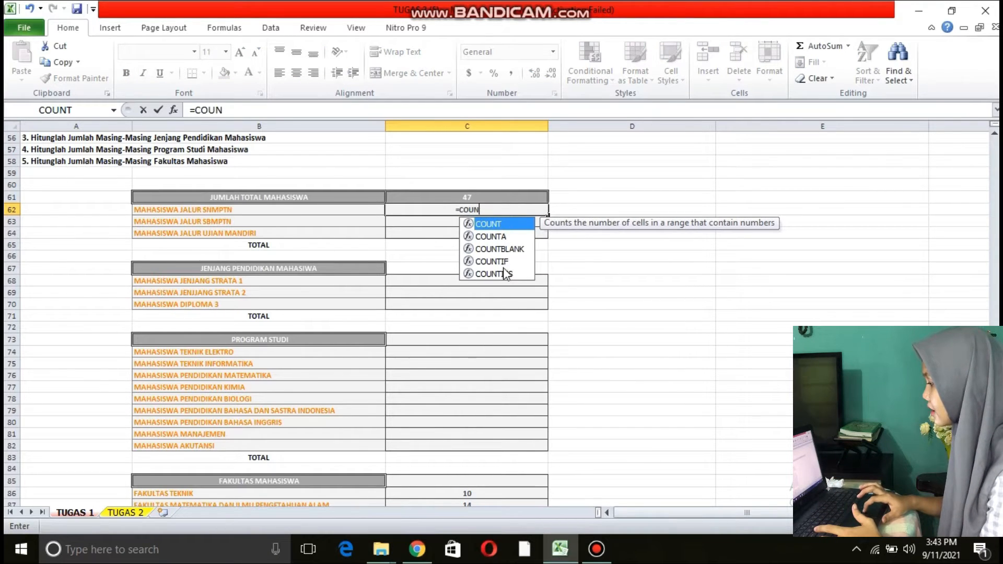
{"action": "type", "text": "TBLANK("}
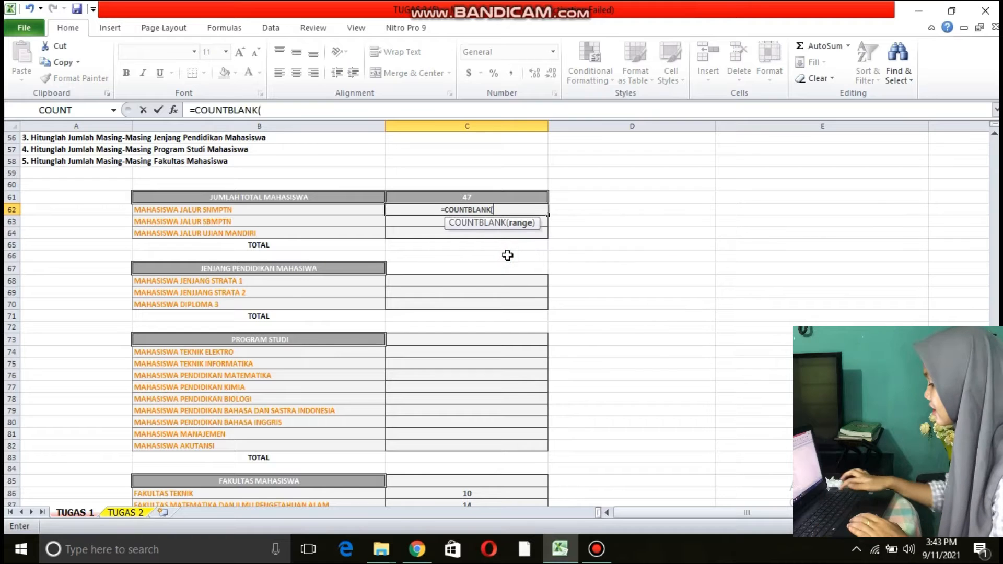
{"action": "key", "text": "Escape"}
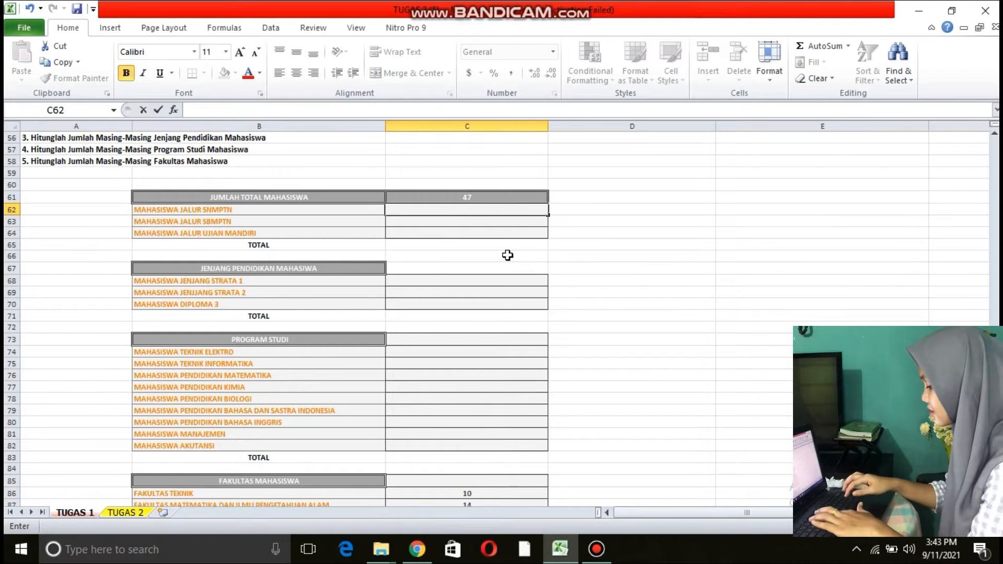
{"action": "type", "text": "C"}
{"action": "key", "text": "BackSpace"}
Count the SNMPTN students in cell C62 with the formula =COUNTIF(C5:C51,"SNMPTN")
{"action": "type", "text": "=COUN"}
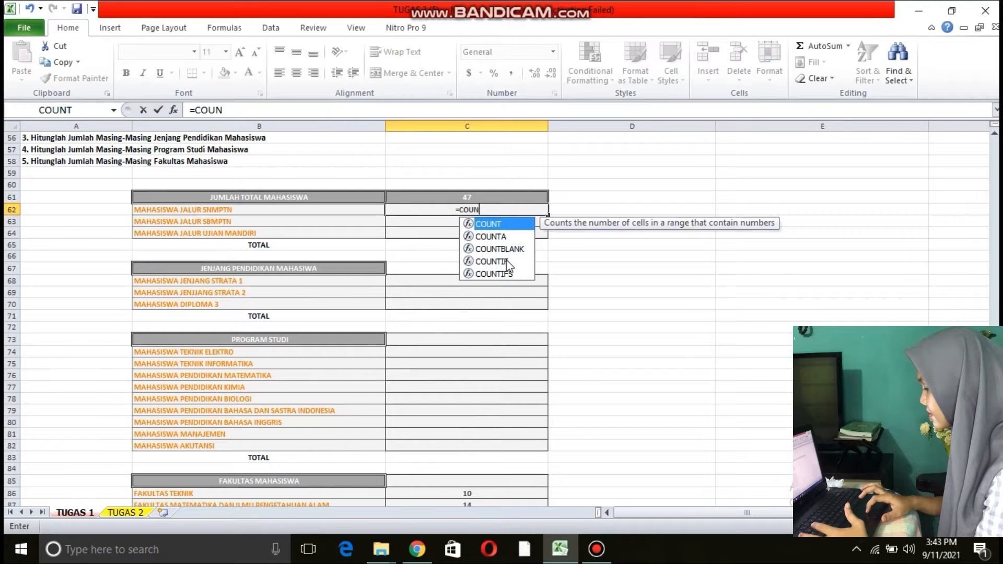
{"action": "double_click", "coordinate": [494, 261]}
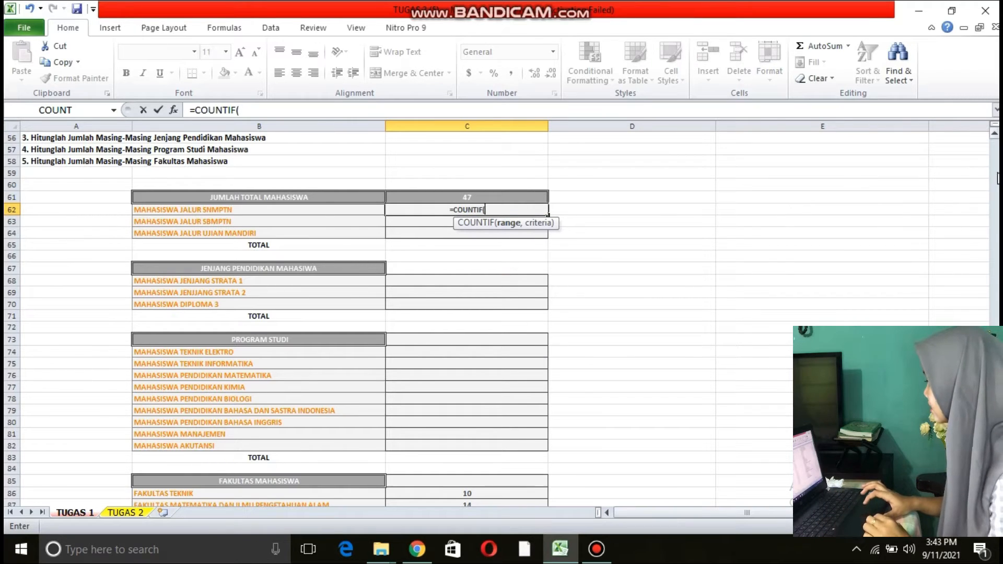
{"action": "left_click", "coordinate": [997, 174]}
{"action": "left_click", "coordinate": [997, 173]}
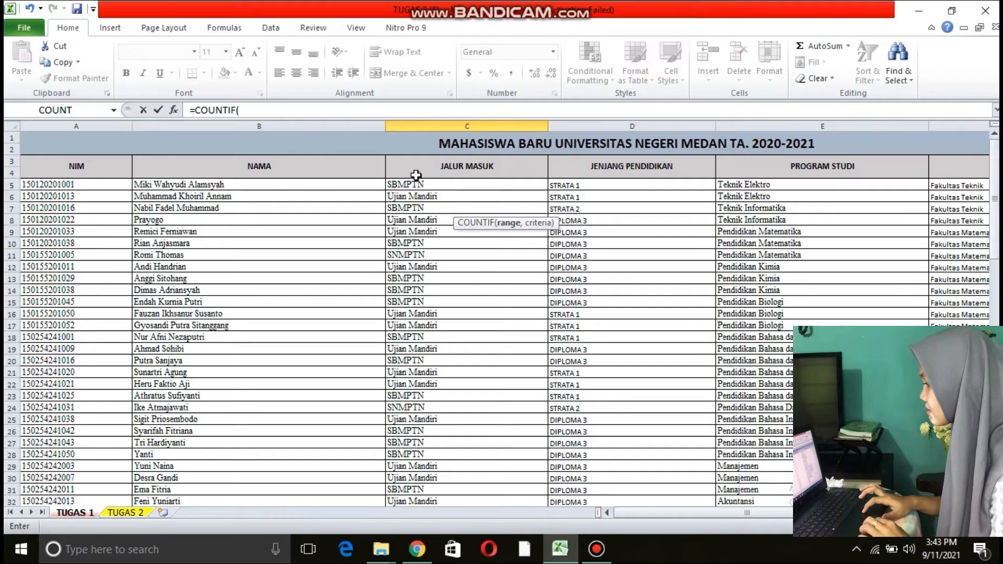
{"action": "left_click_drag", "start_coordinate": [400, 183], "coordinate": [429, 466]}
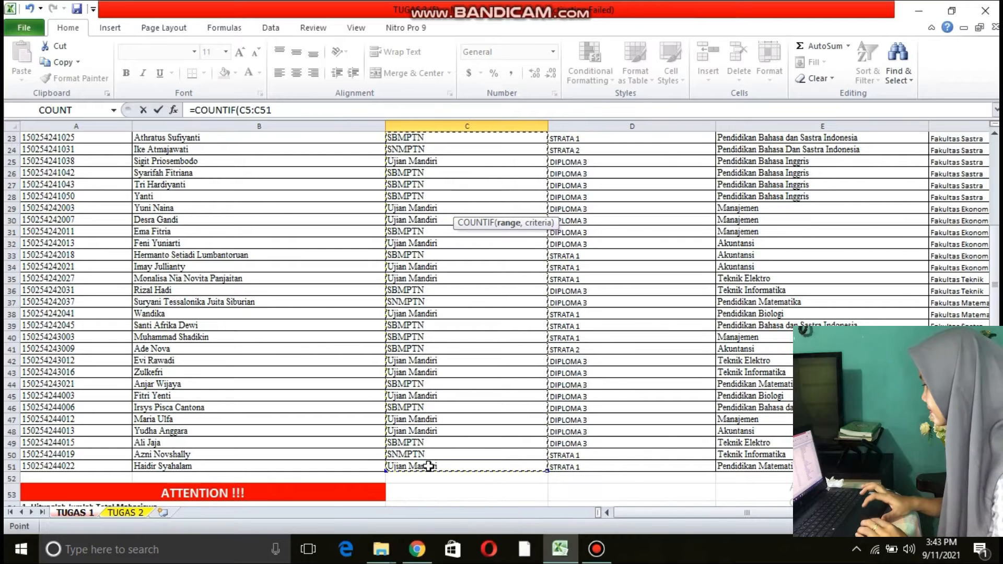
{"action": "left_click", "coordinate": [995, 418]}
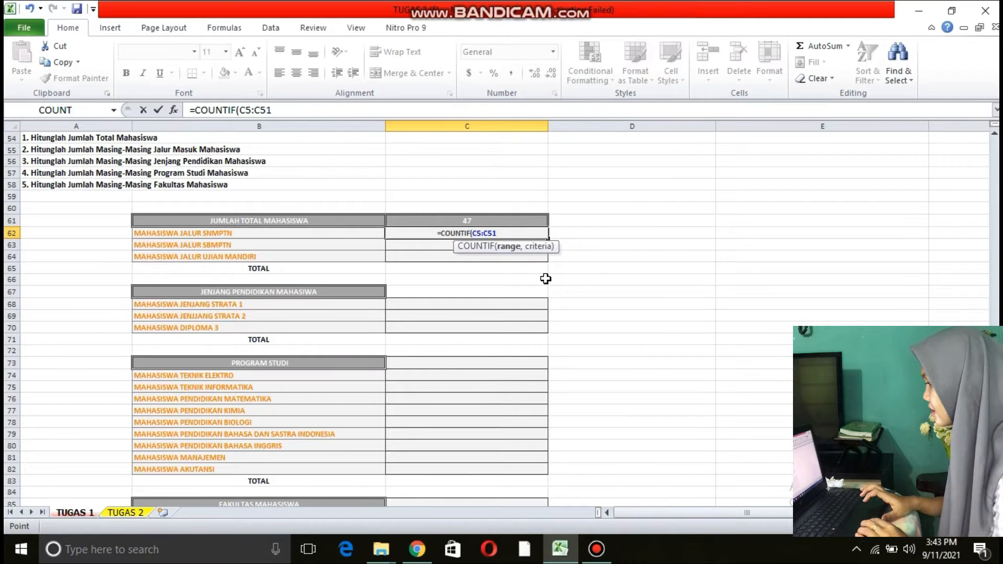
{"action": "type", "text": ","}
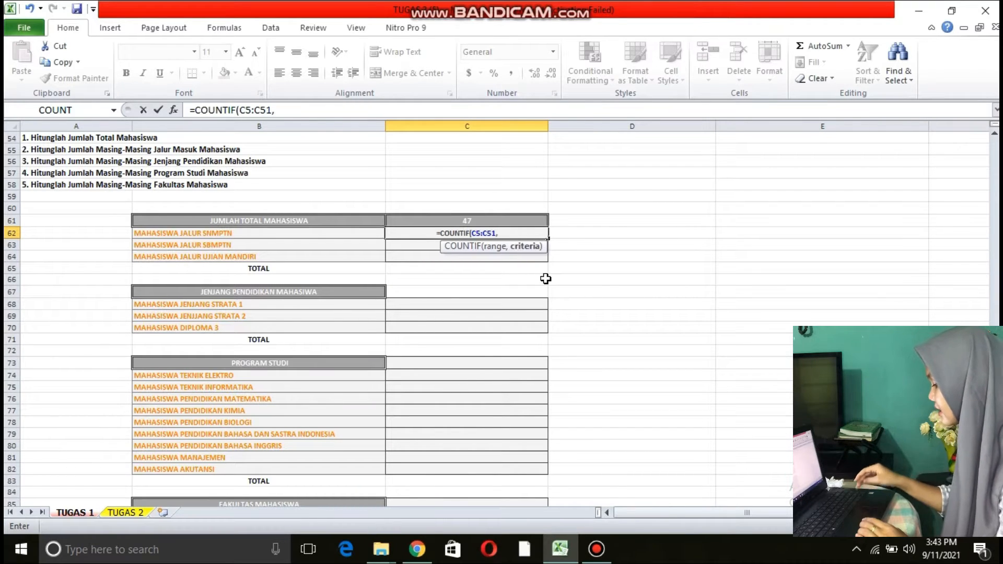
{"action": "type", "text": "\""}
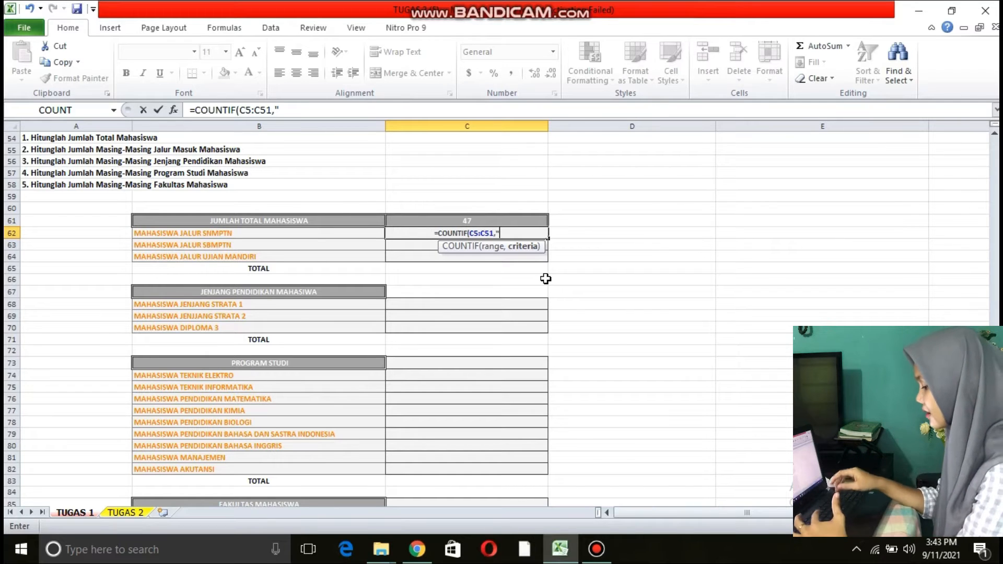
{"action": "type", "text": "SNMP"}
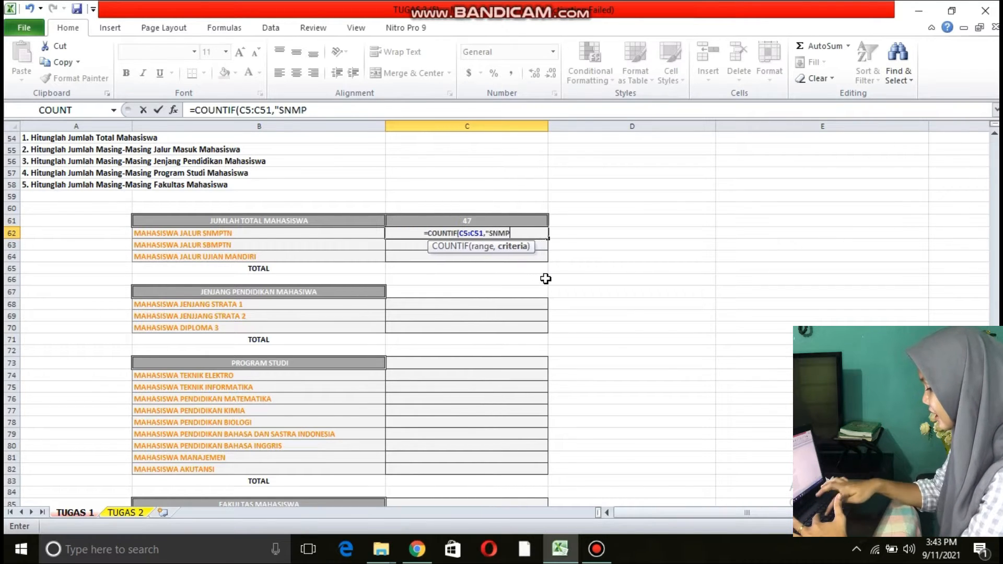
{"action": "type", "text": "TN"}
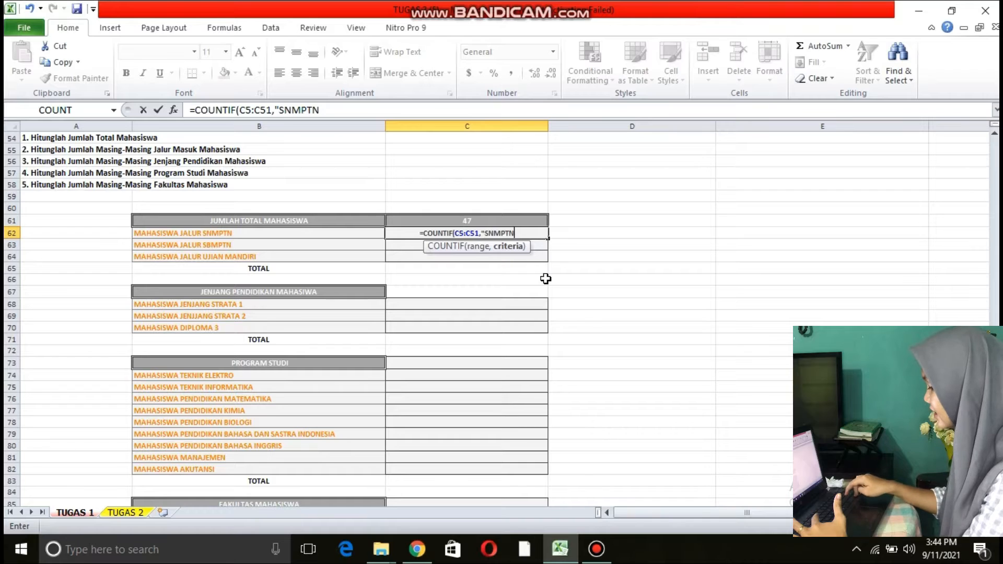
{"action": "type", "text": "\""}
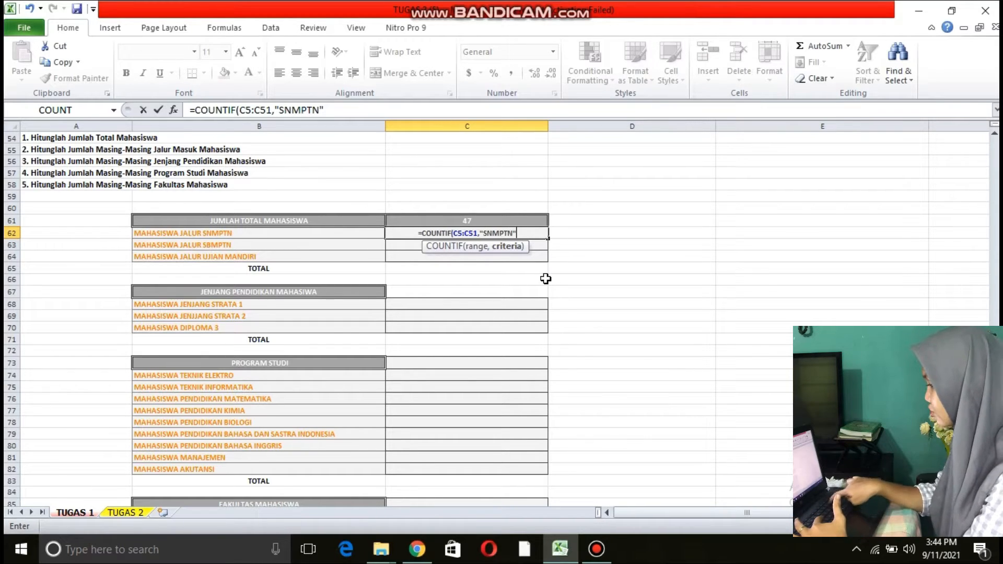
{"action": "type", "text": ")"}
{"action": "key", "text": "Return"}
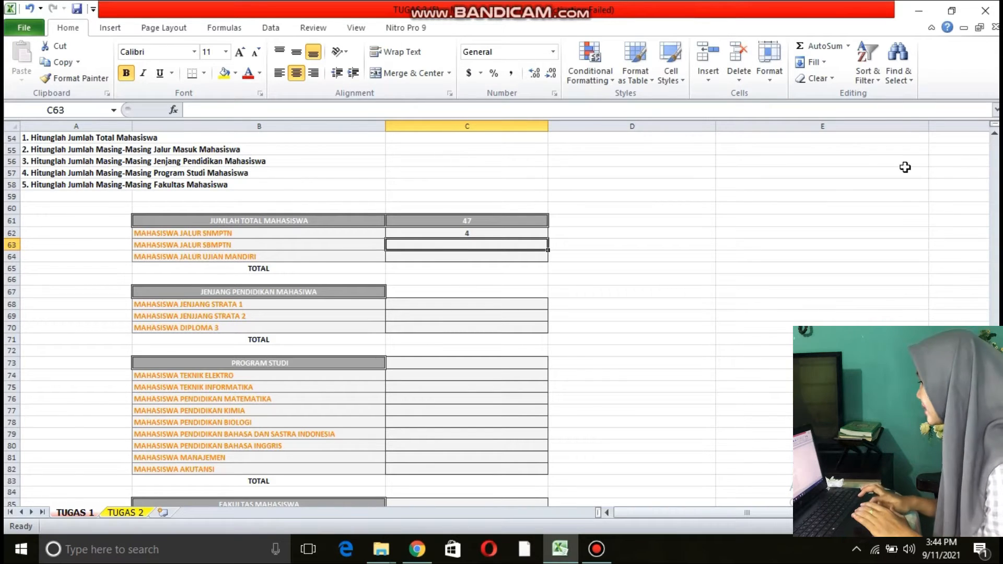
Count the STRATA 1 students in cell C68 with the formula =COUNTIF(D5:D51,"STRATA 1")
{"action": "left_click", "coordinate": [432, 305]}
{"action": "type", "text": "=COUN"}
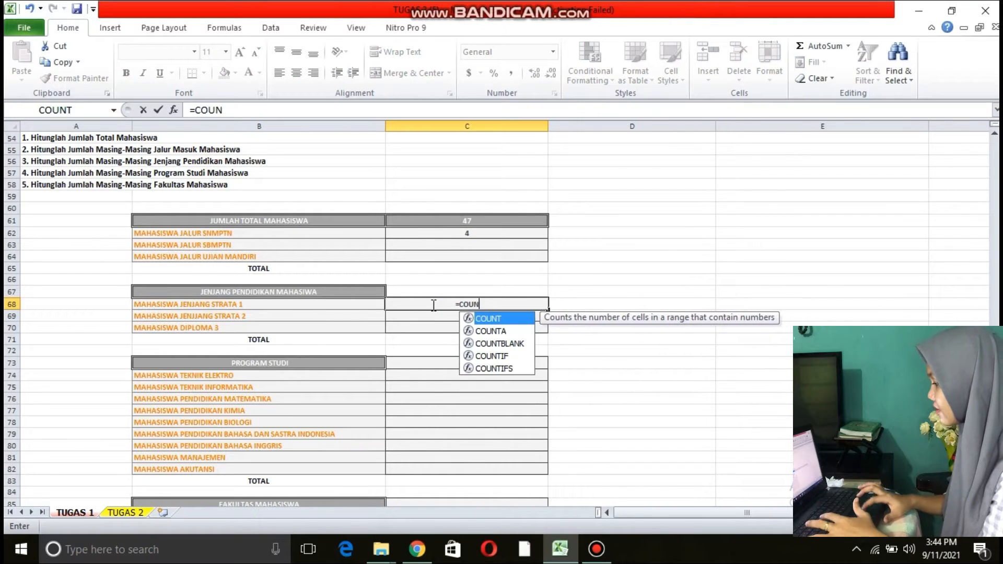
{"action": "double_click", "coordinate": [517, 356]}
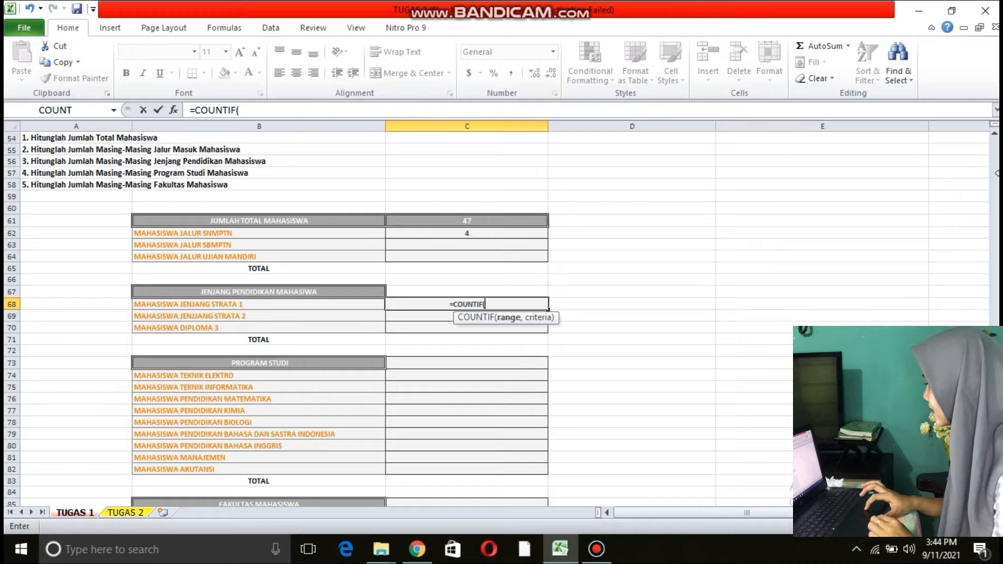
{"action": "scroll", "coordinate": [530, 202], "scroll_direction": "up", "scroll_amount": 18}
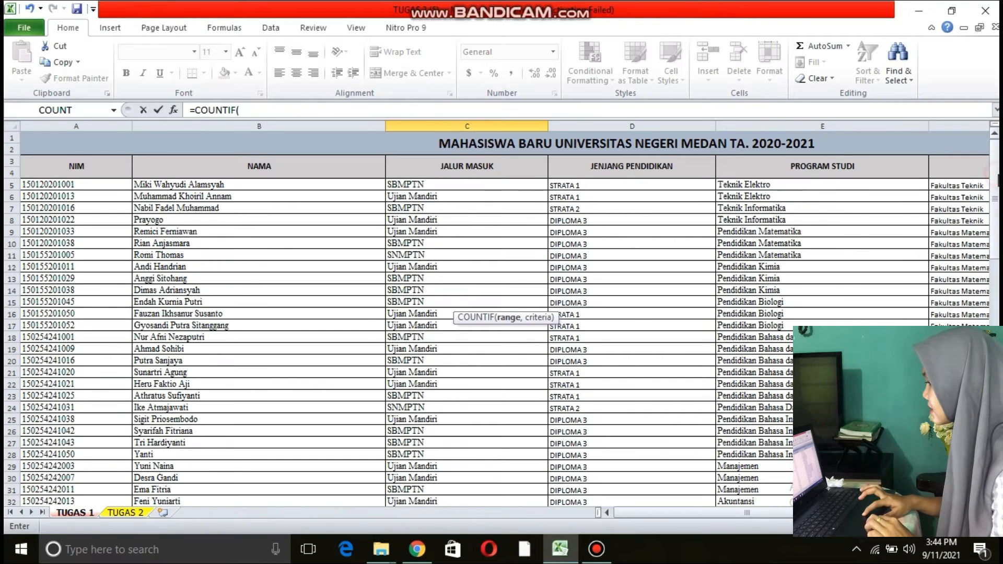
{"action": "left_click_drag", "start_coordinate": [556, 185], "coordinate": [568, 496]}
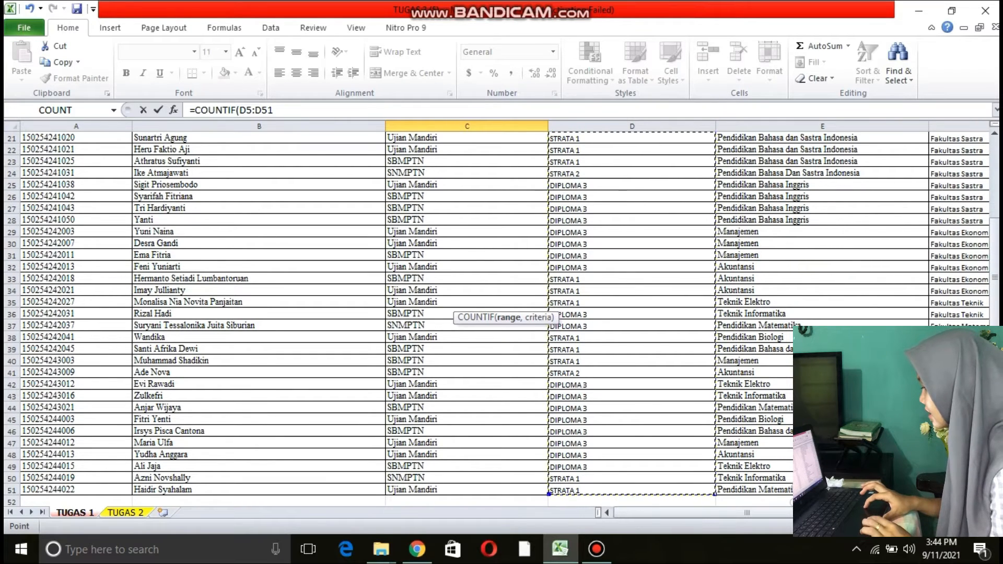
{"action": "type", "text": ","}
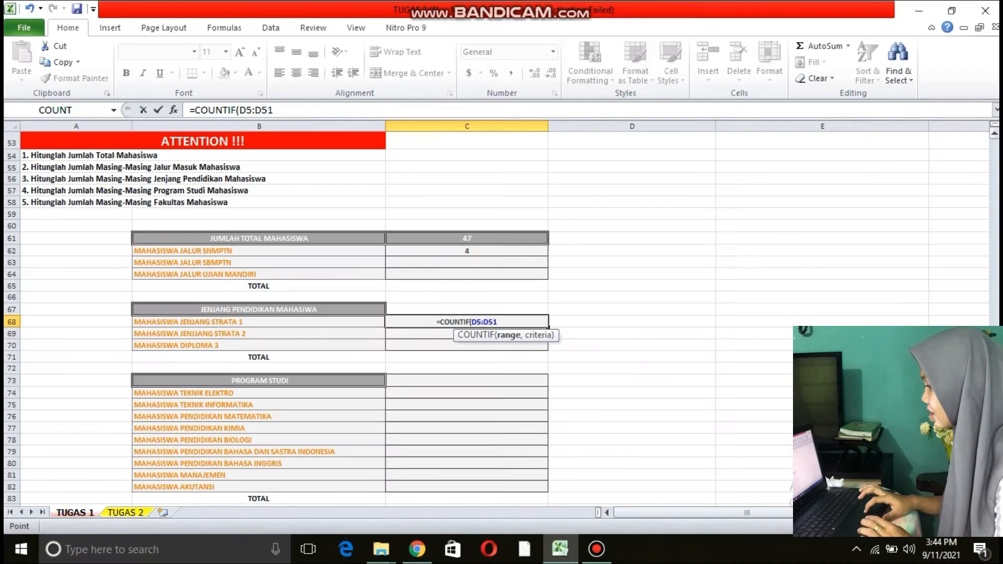
{"action": "type", "text": ","}
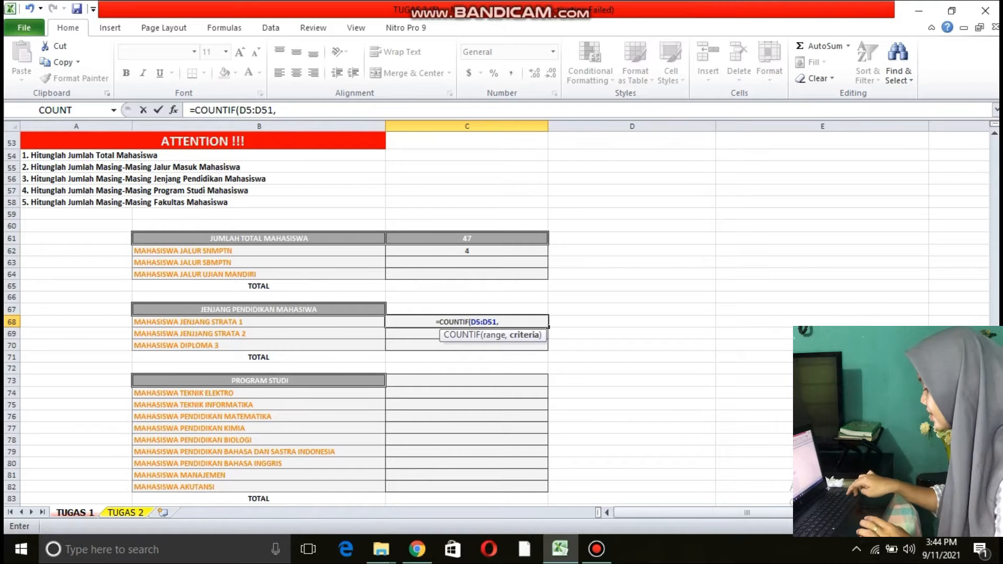
{"action": "type", "text": "\""}
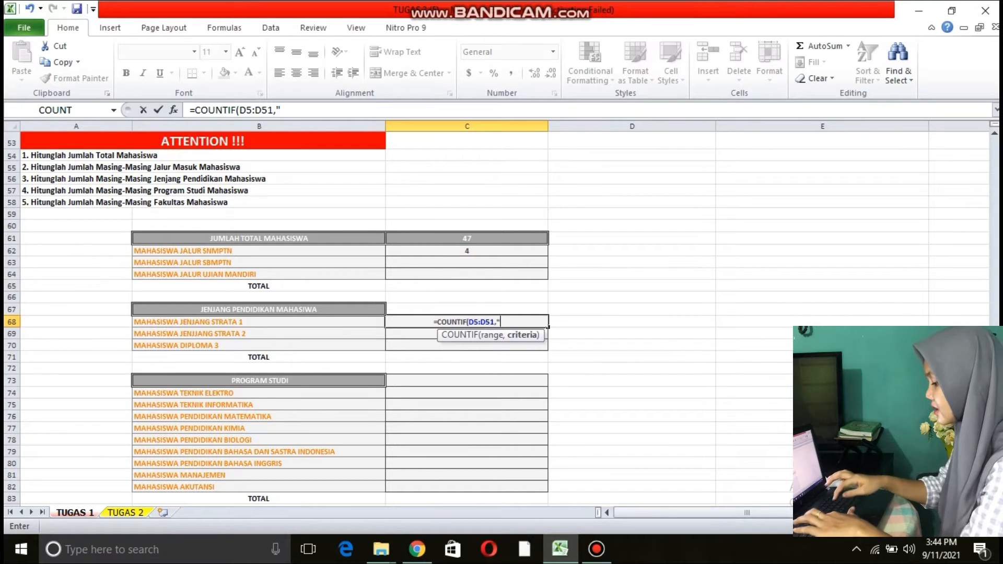
{"action": "type", "text": "STARTA"}
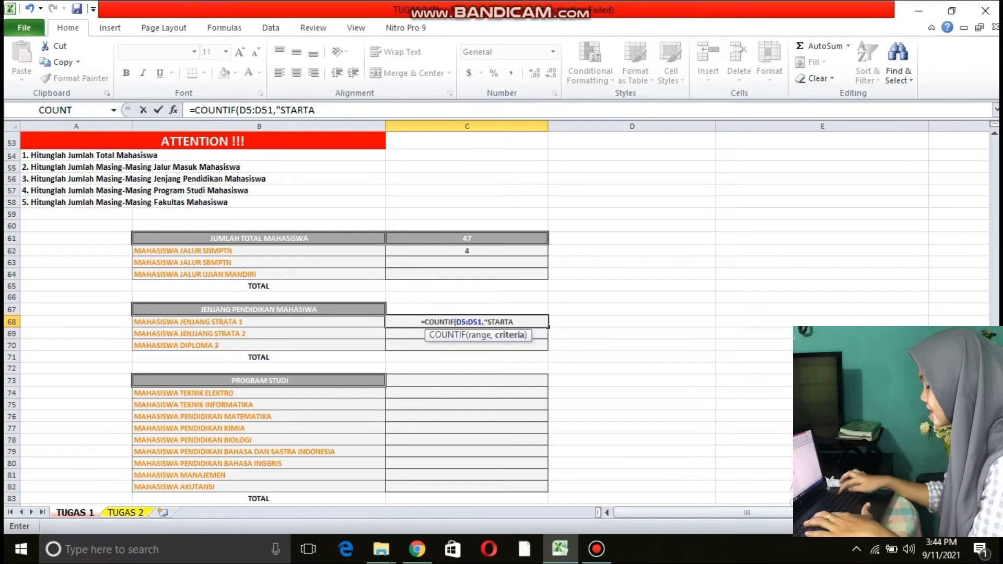
{"action": "key", "text": "BackSpace"}
{"action": "key", "text": "BackSpace"}
{"action": "key", "text": "BackSpace"}
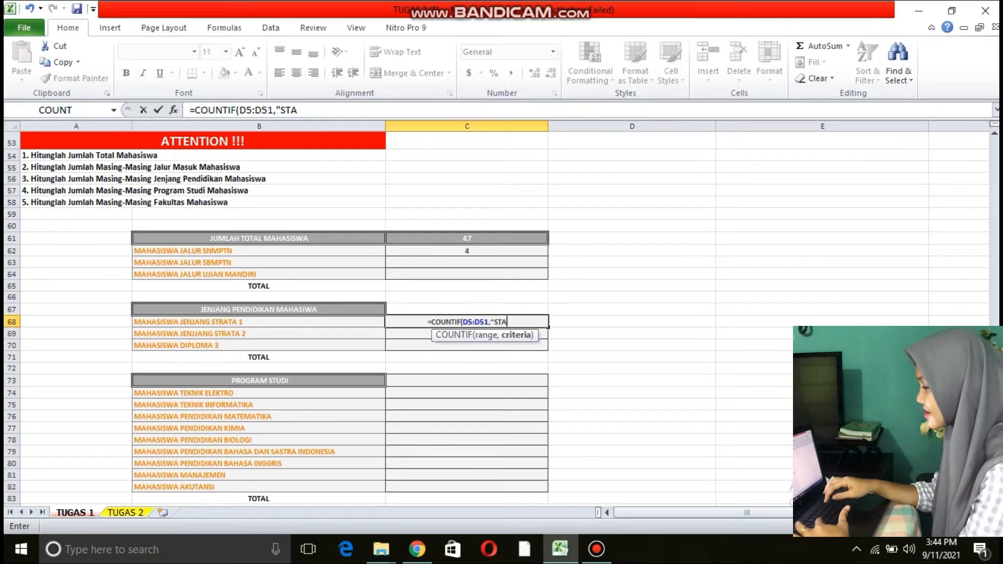
{"action": "key", "text": "BackSpace"}
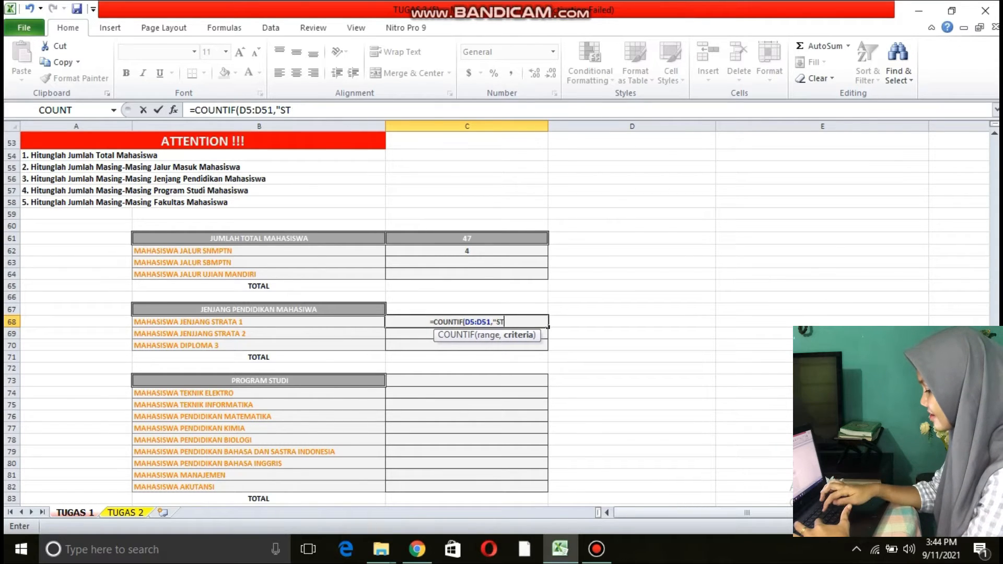
{"action": "type", "text": "RATA"}
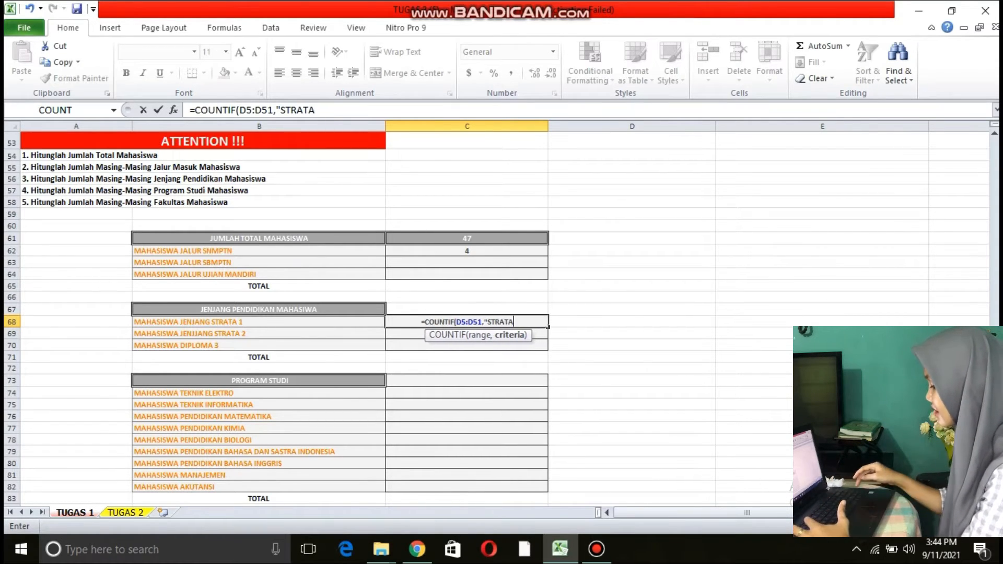
{"action": "type", "text": " 1"}
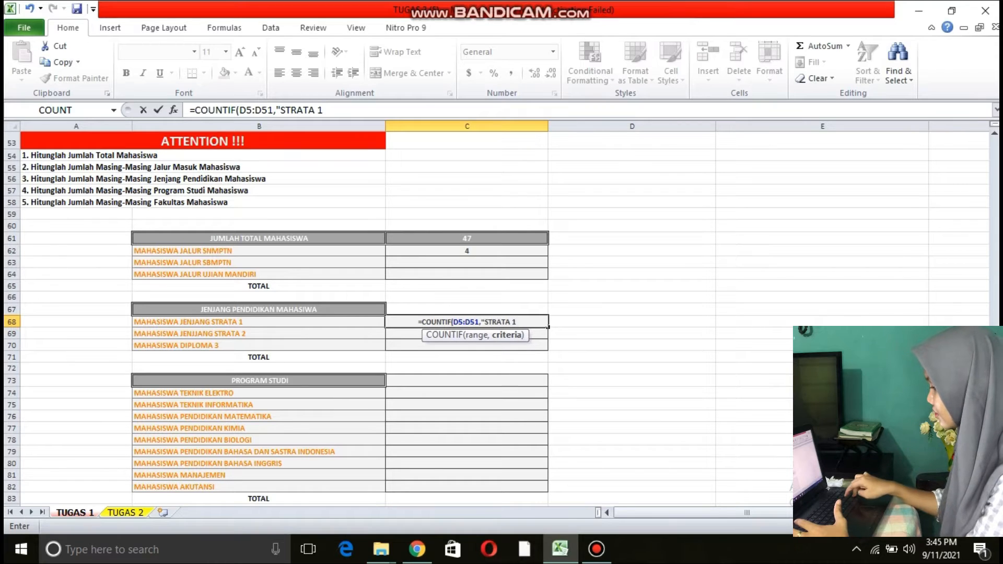
{"action": "type", "text": "\""}
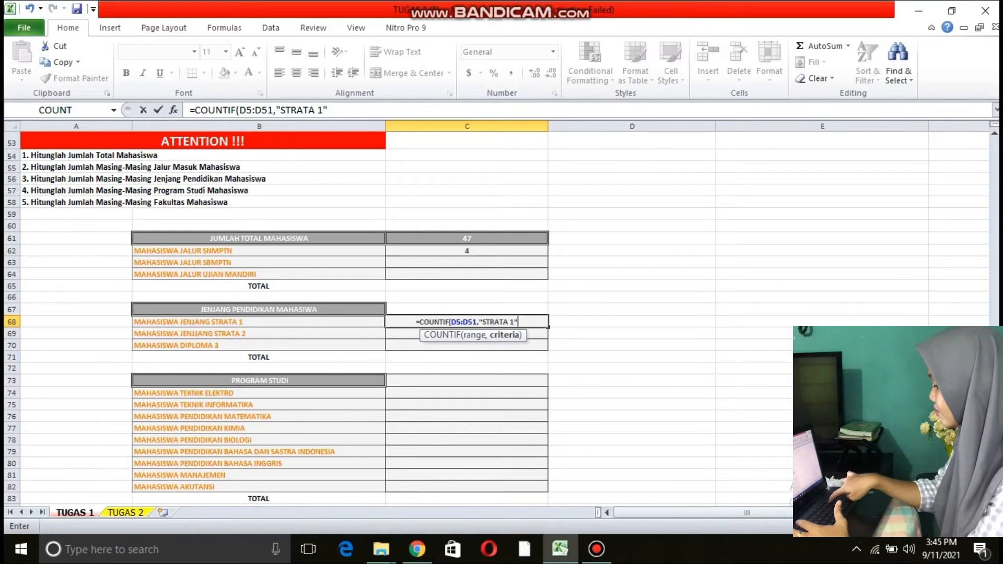
{"action": "type", "text": ")"}
{"action": "key", "text": "Return"}
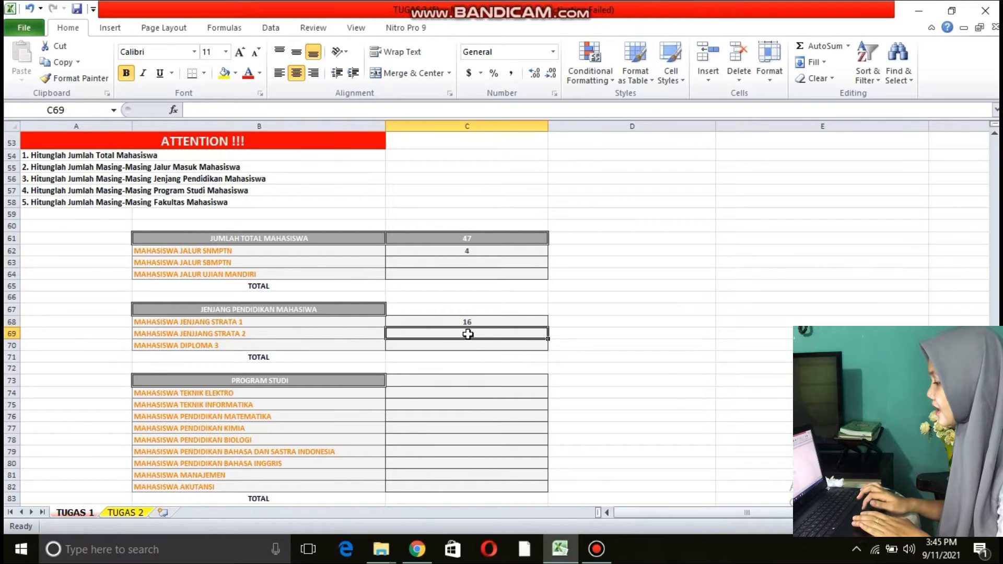
Count the STRATA 2 students in cell C69 with the formula =COUNTIF(D5:D51,"STRATA 2")
{"action": "type", "text": "="}
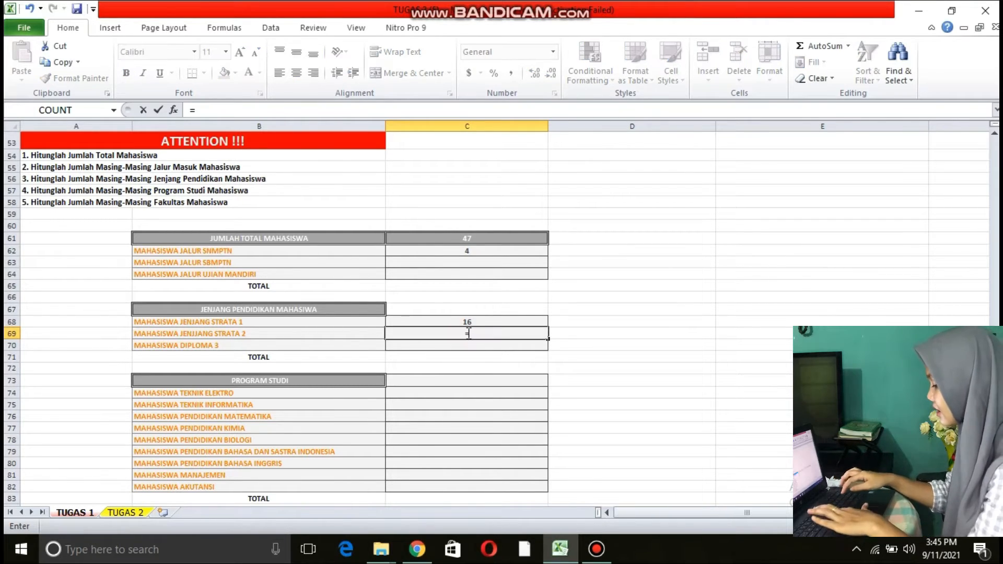
{"action": "type", "text": "COU"}
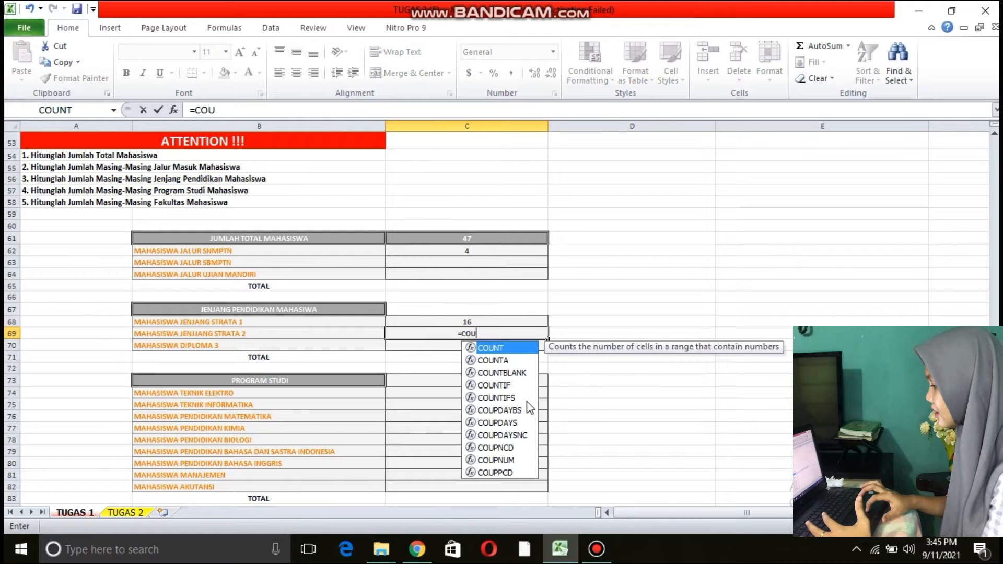
{"action": "left_click", "coordinate": [519, 387]}
{"action": "double_click", "coordinate": [519, 386]}
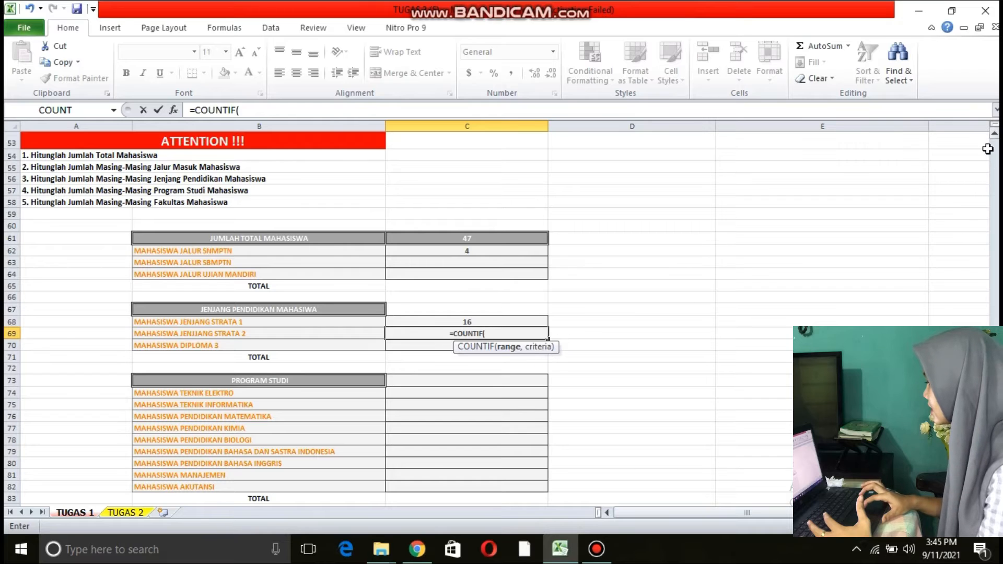
{"action": "scroll", "coordinate": [573, 183], "scroll_direction": "up", "scroll_amount": 17}
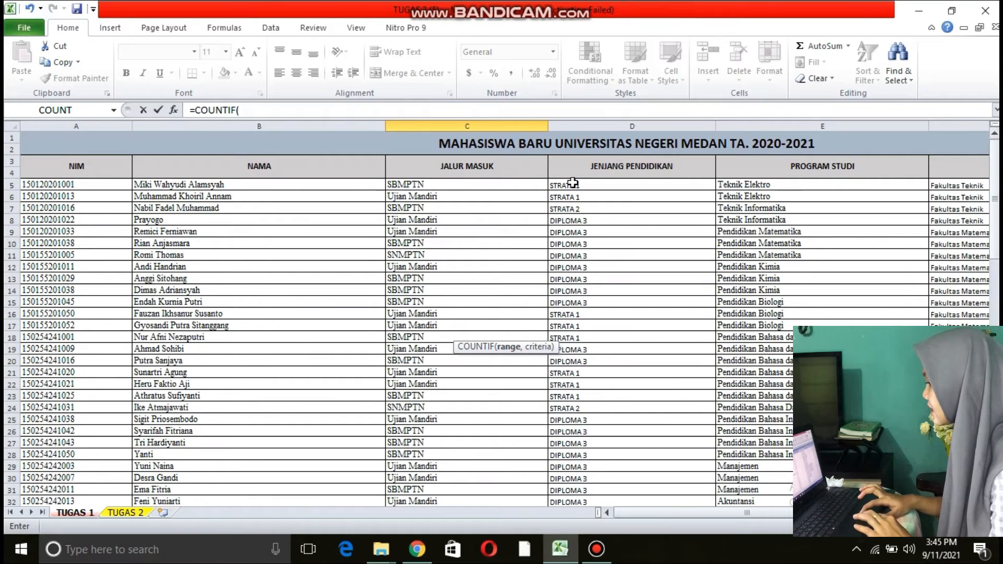
{"action": "left_click_drag", "start_coordinate": [574, 183], "coordinate": [616, 429]}
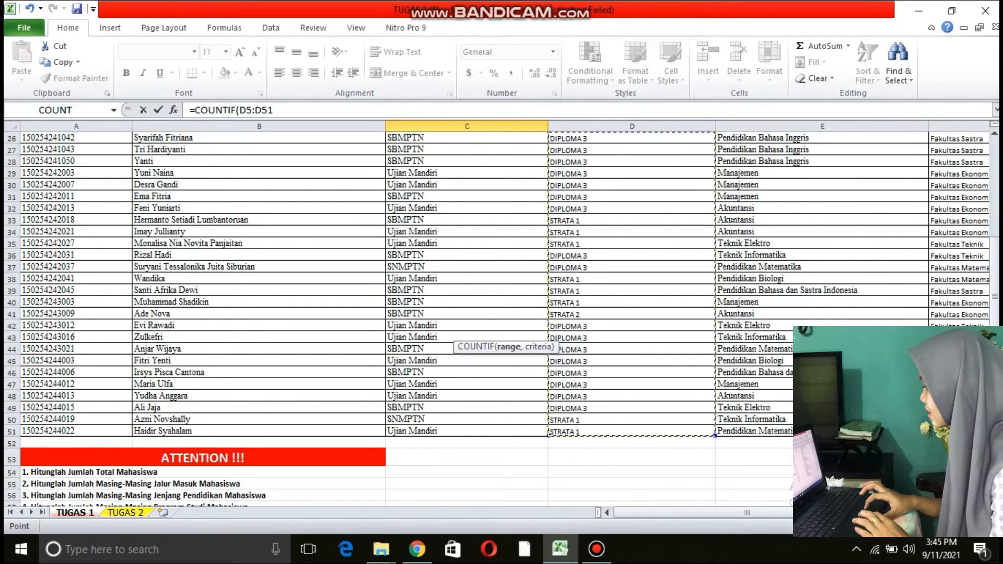
{"action": "scroll", "coordinate": [501, 314], "scroll_direction": "down", "scroll_amount": 10}
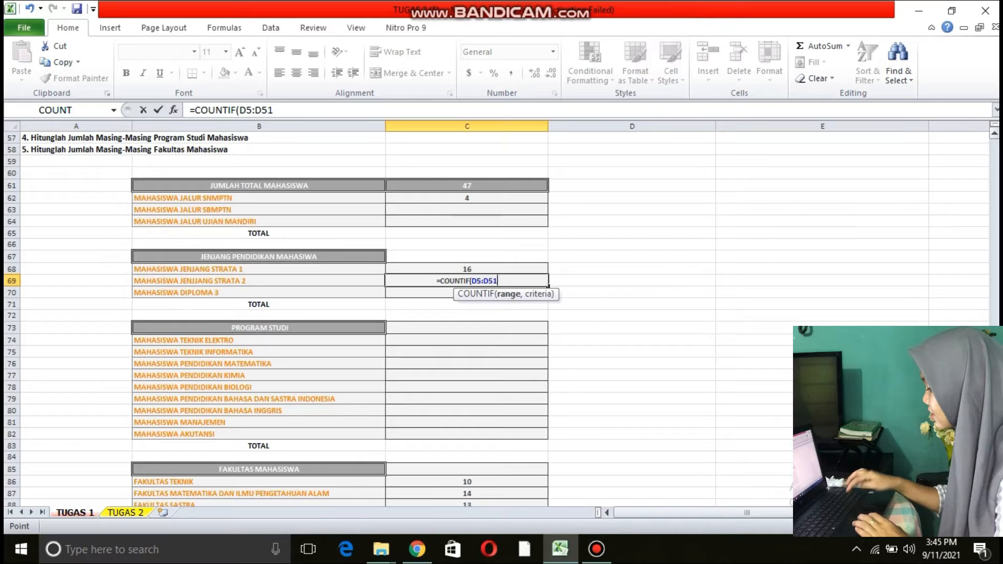
{"action": "type", "text": ",\"S"}
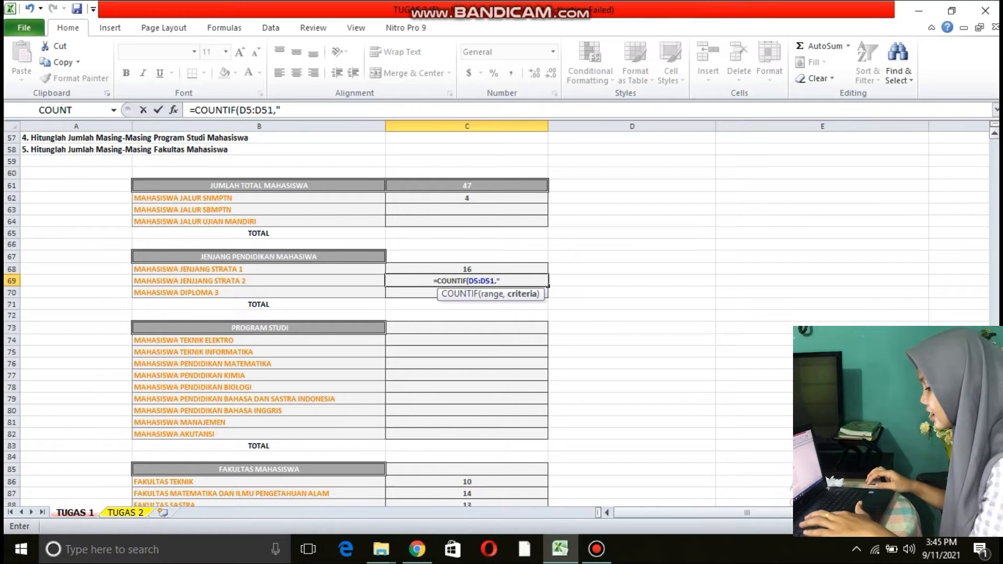
{"action": "type", "text": "TRA"}
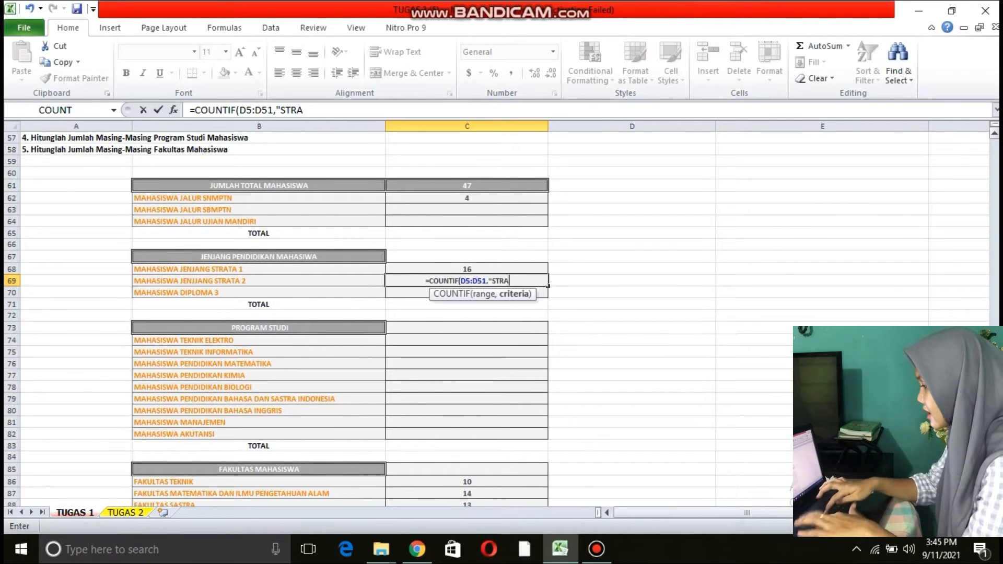
{"action": "type", "text": "TA 2"}
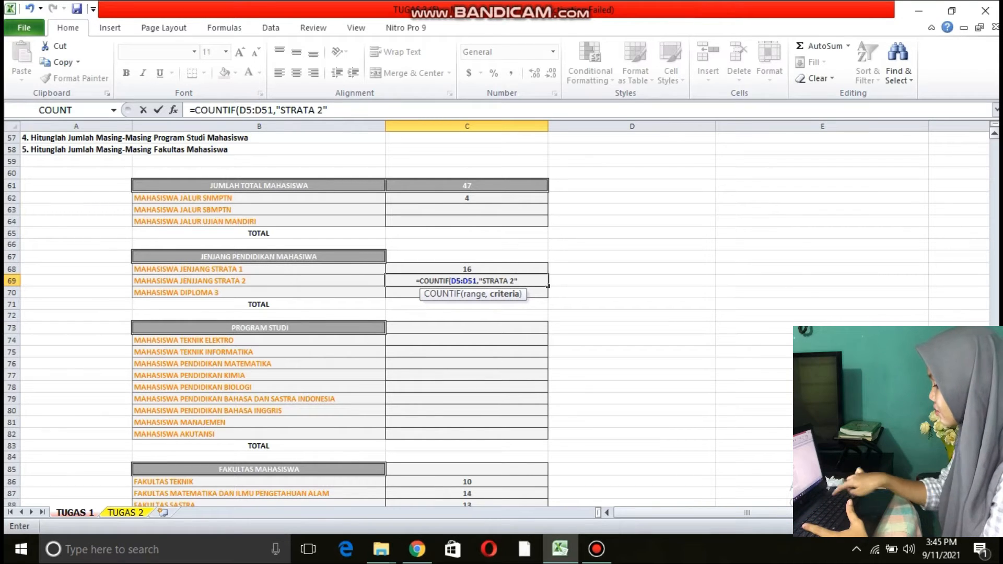
{"action": "type", "text": ")"}
{"action": "key", "text": "Return"}
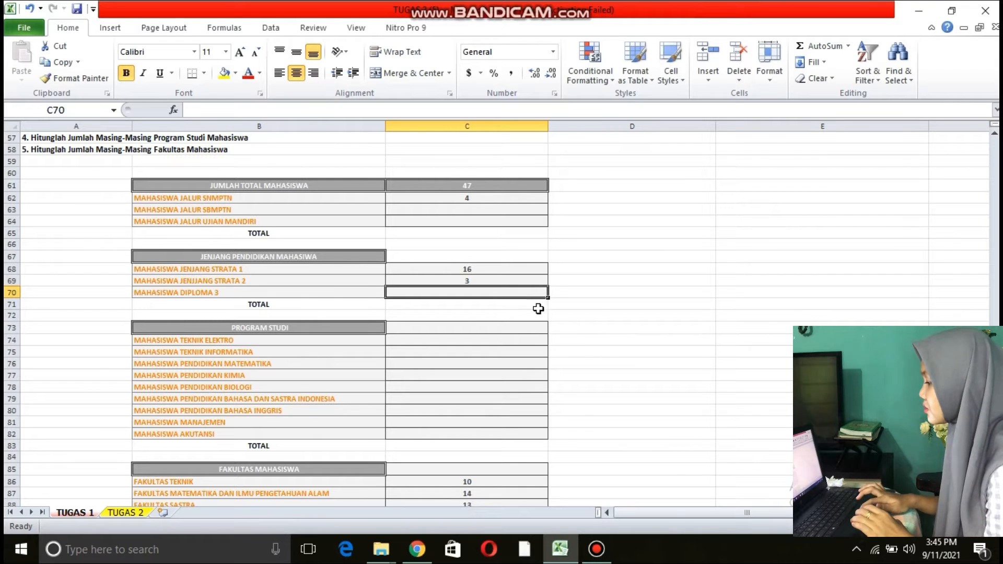
Count the DIPLOMA 3 students in cell C70 with the formula =COUNTIF(D5:D51,"DIPLOMA 3")
{"action": "type", "text": "="}
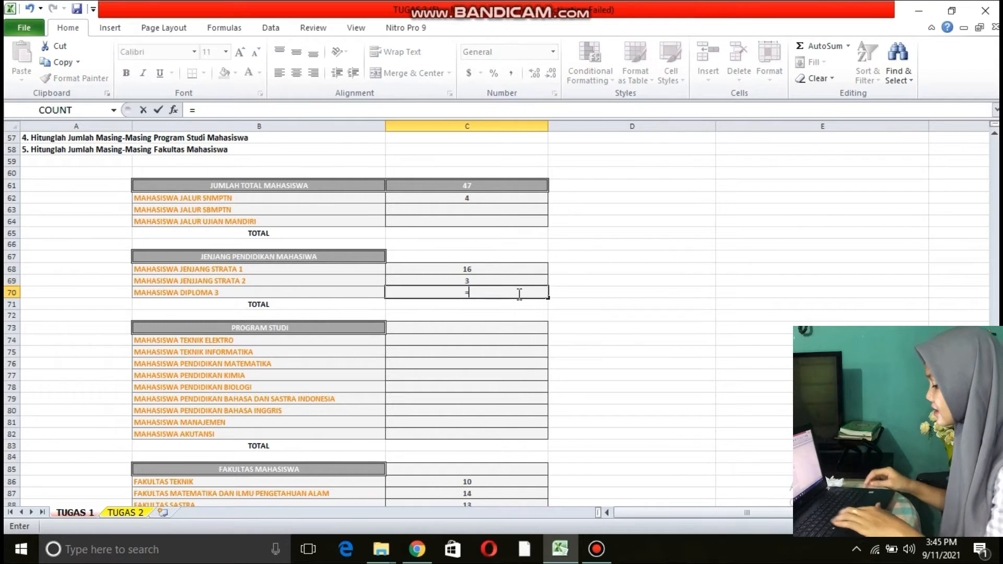
{"action": "type", "text": "COUN"}
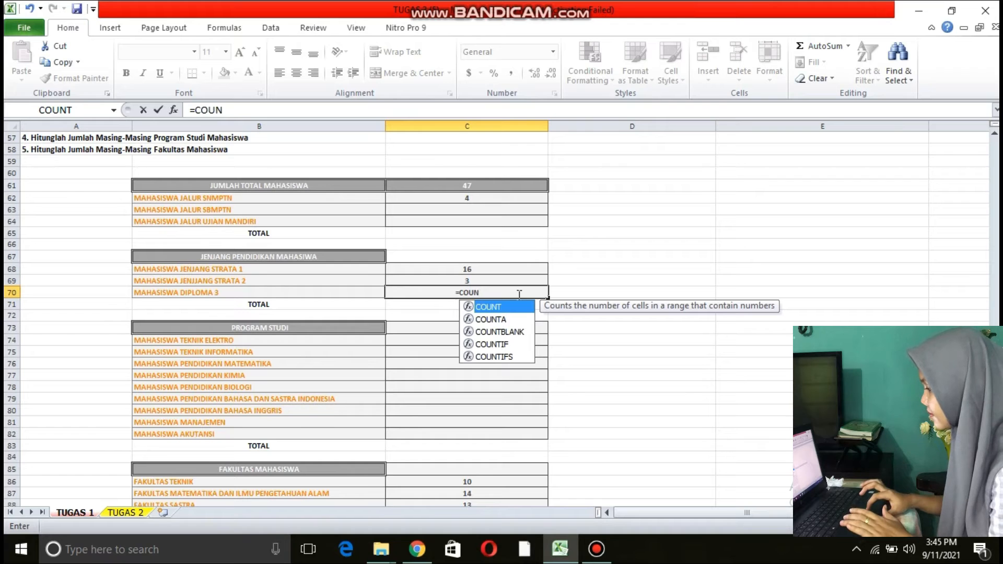
{"action": "double_click", "coordinate": [505, 345]}
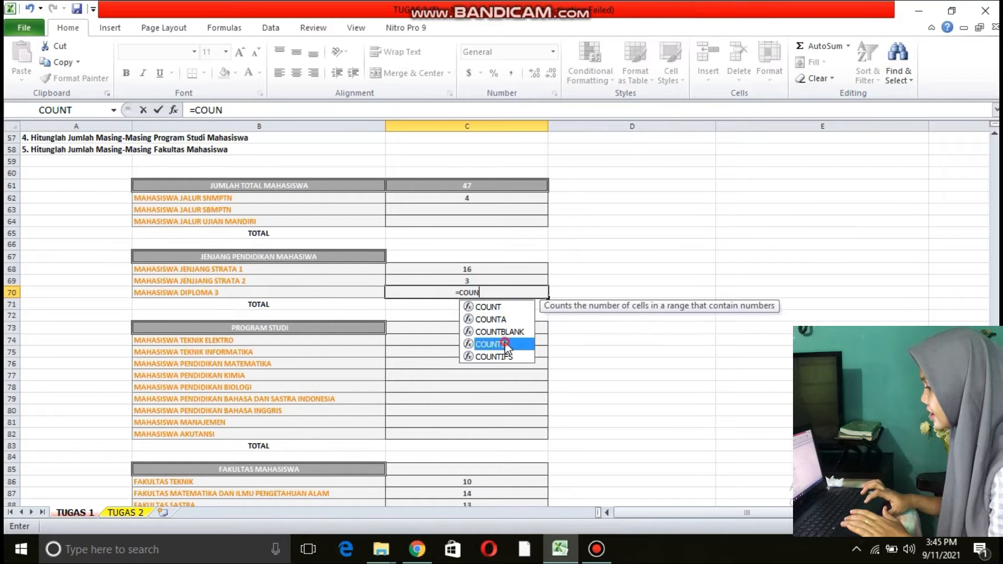
{"action": "scroll", "coordinate": [822, 191], "scroll_direction": "up", "scroll_amount": 19}
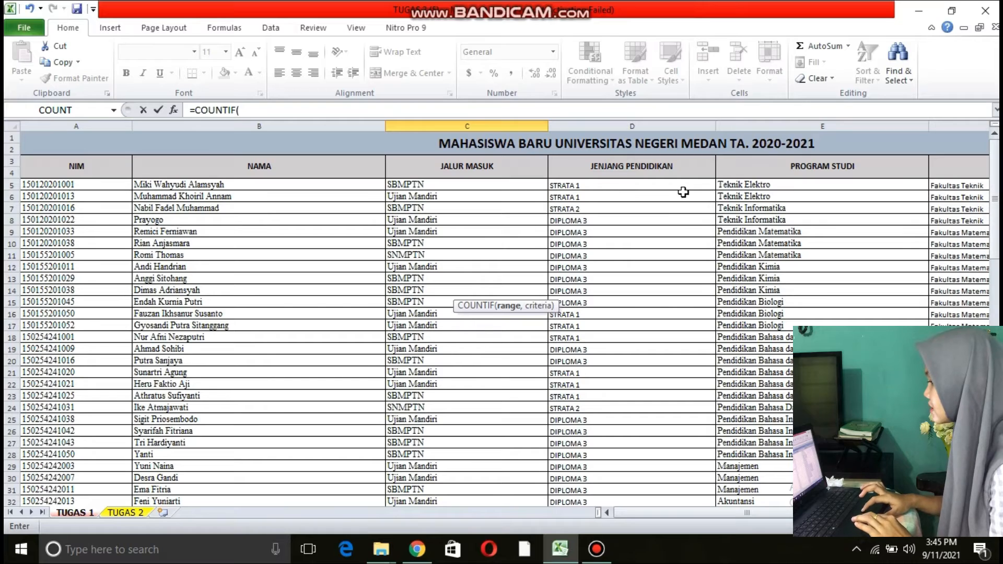
{"action": "left_click_drag", "start_coordinate": [681, 187], "coordinate": [679, 462]}
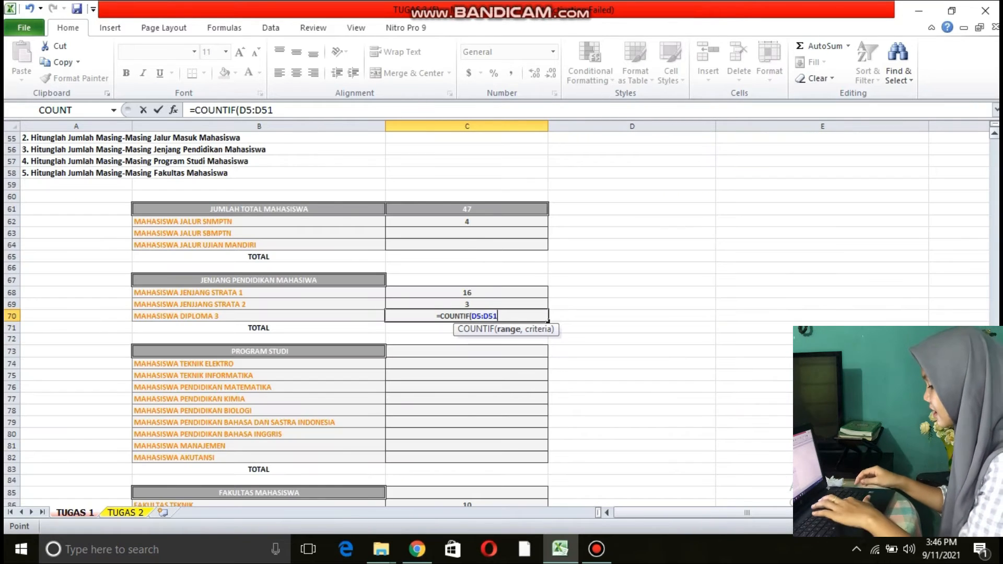
{"action": "type", "text": ",\""}
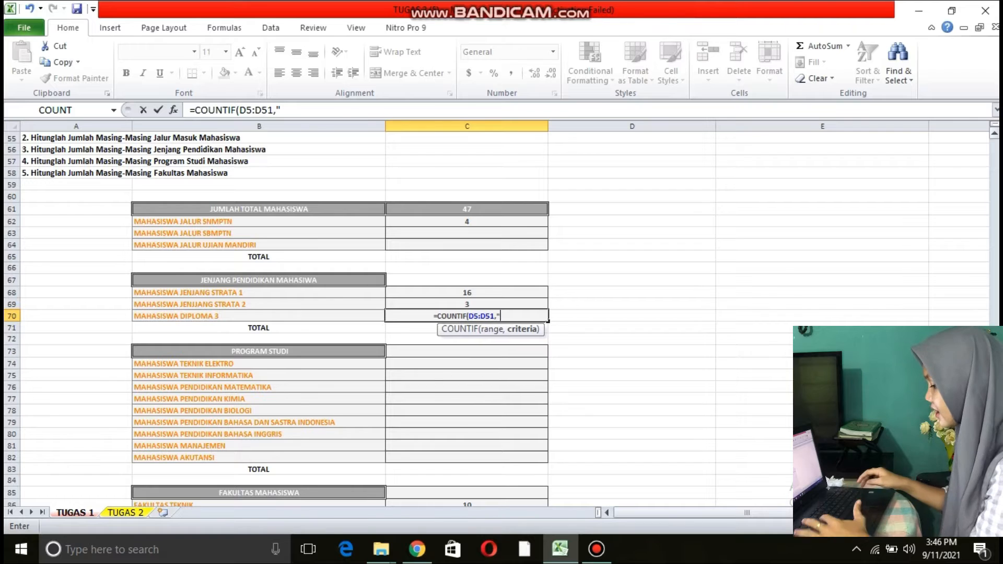
{"action": "type", "text": "DIPLO"}
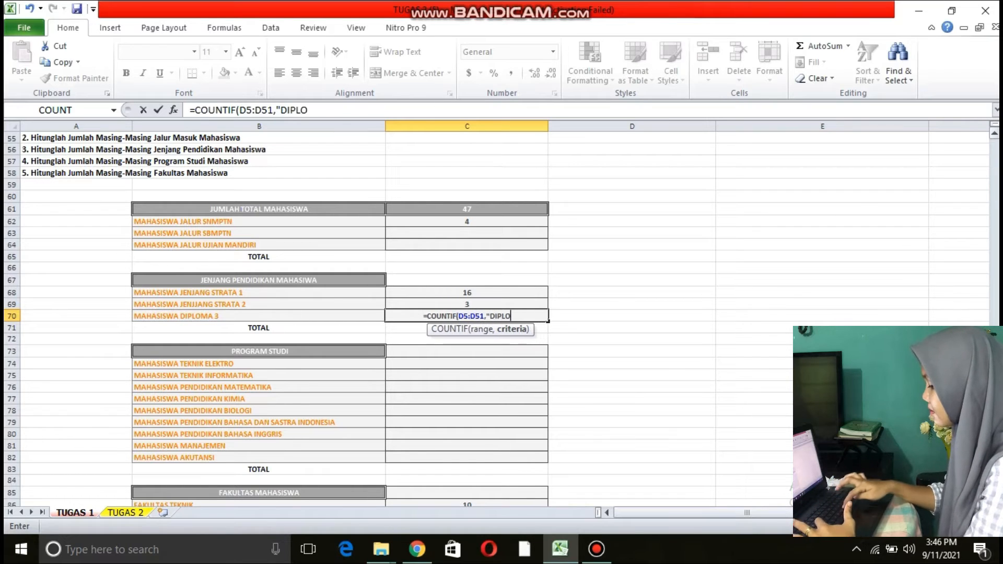
{"action": "type", "text": "MA 3"}
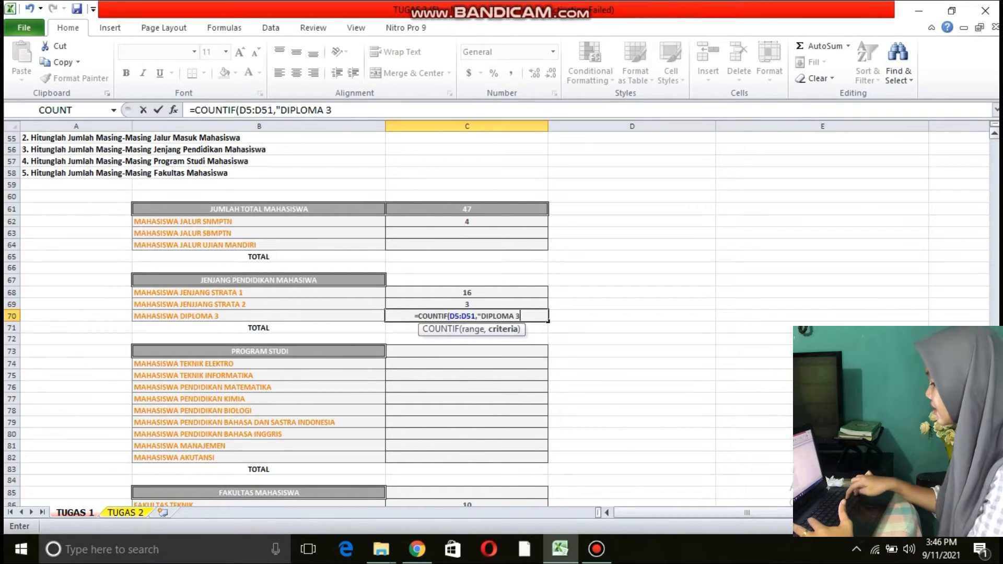
{"action": "type", "text": "\")"}
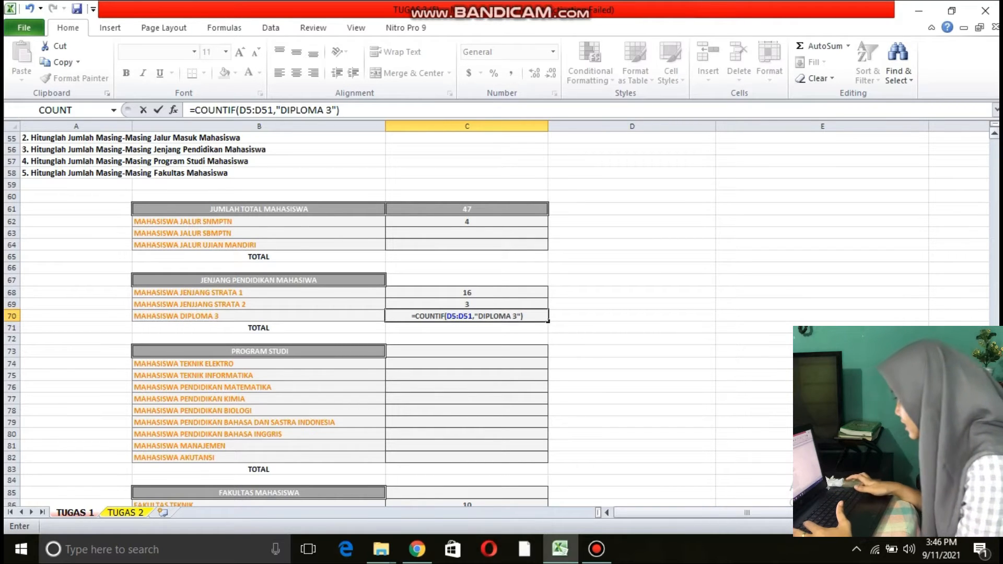
{"action": "key", "text": "Return"}
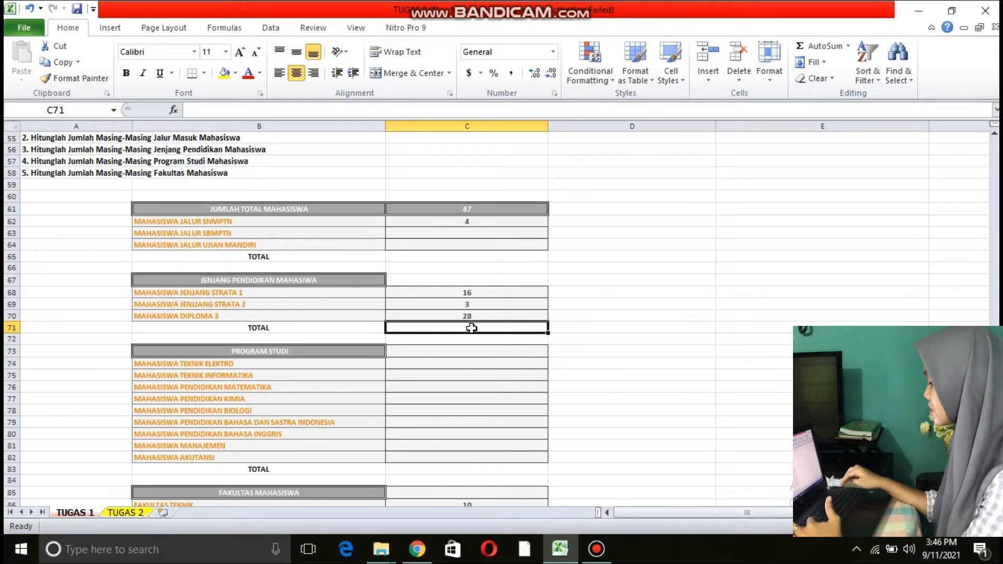
Total the STRATA 1, STRATA 2 and DIPLOMA 3 student counts in cell C71 with SUM
{"action": "type", "text": "=SUM"}
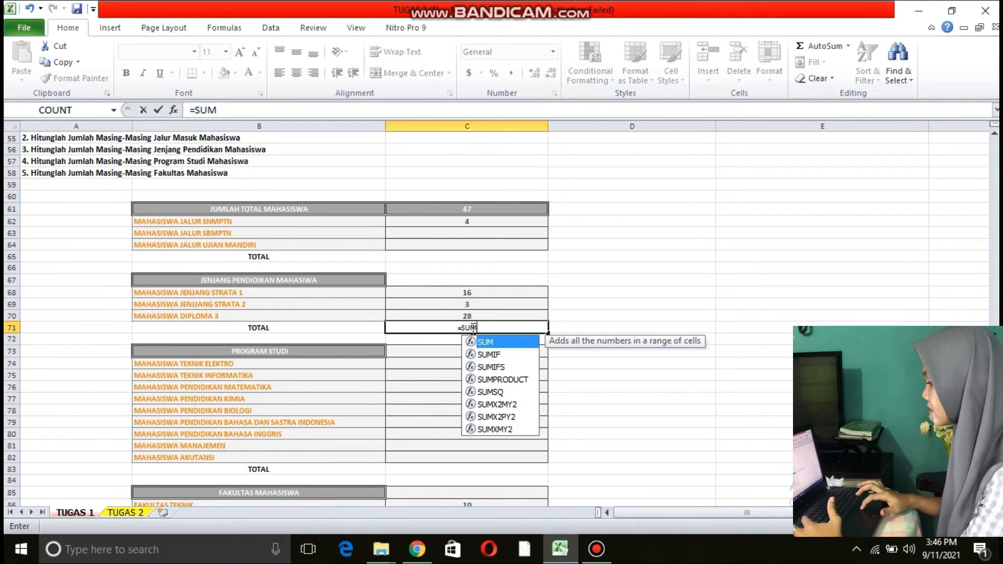
{"action": "double_click", "coordinate": [475, 341]}
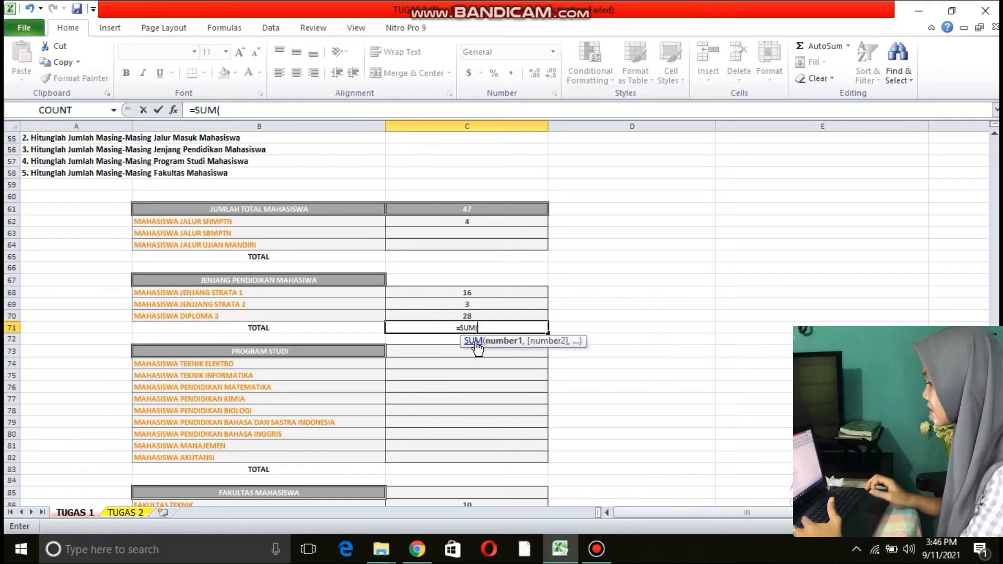
{"action": "left_click_drag", "start_coordinate": [462, 283], "coordinate": [466, 319]}
{"action": "key", "text": "Return"}
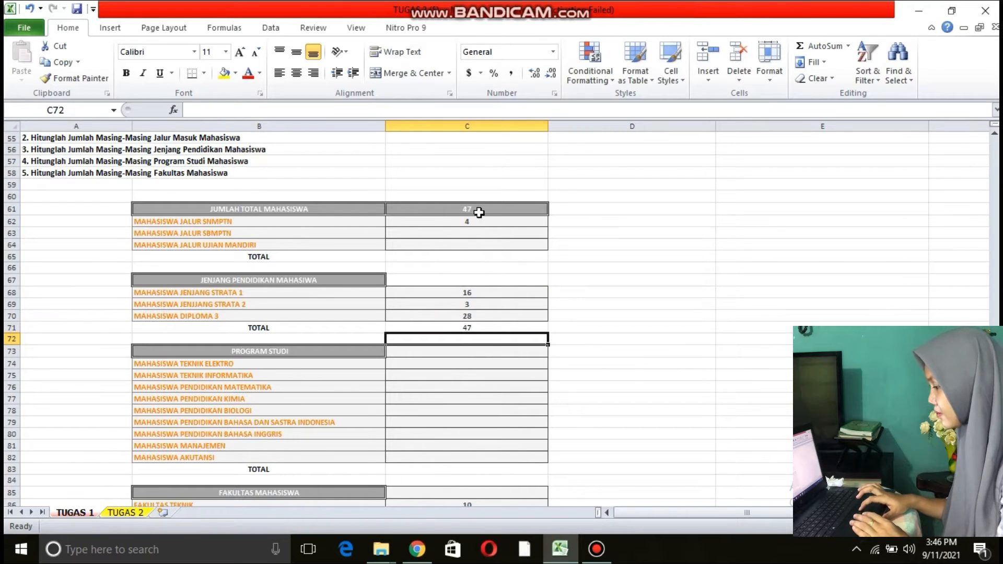
Try to count the Teknik Elektro students in cell C74 with the formula =COUNTIF(E5:E51,"TEKNIM ELEKTRO")
{"action": "left_click", "coordinate": [465, 351]}
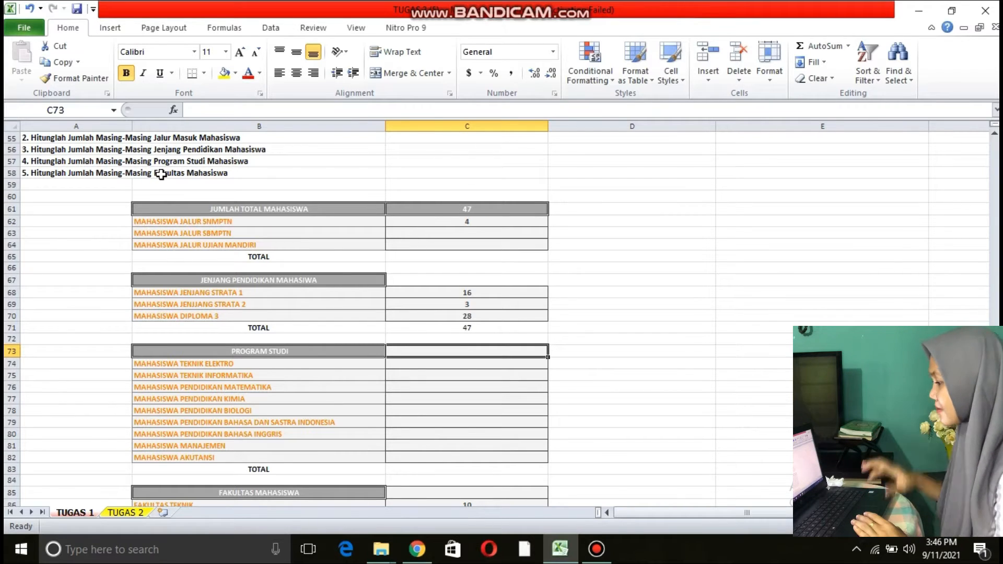
{"action": "left_click", "coordinate": [460, 369]}
{"action": "type", "text": "="}
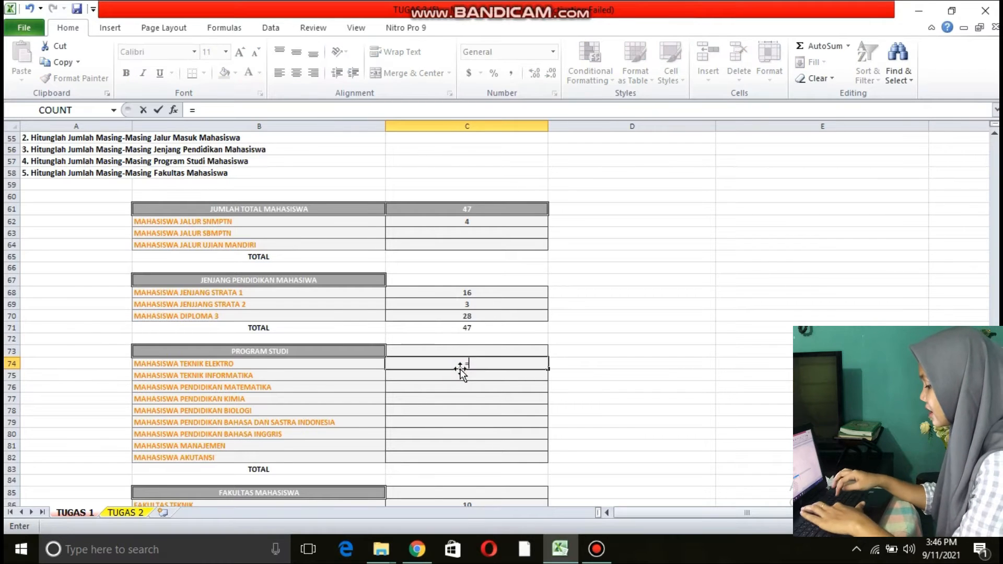
{"action": "type", "text": "COUN"}
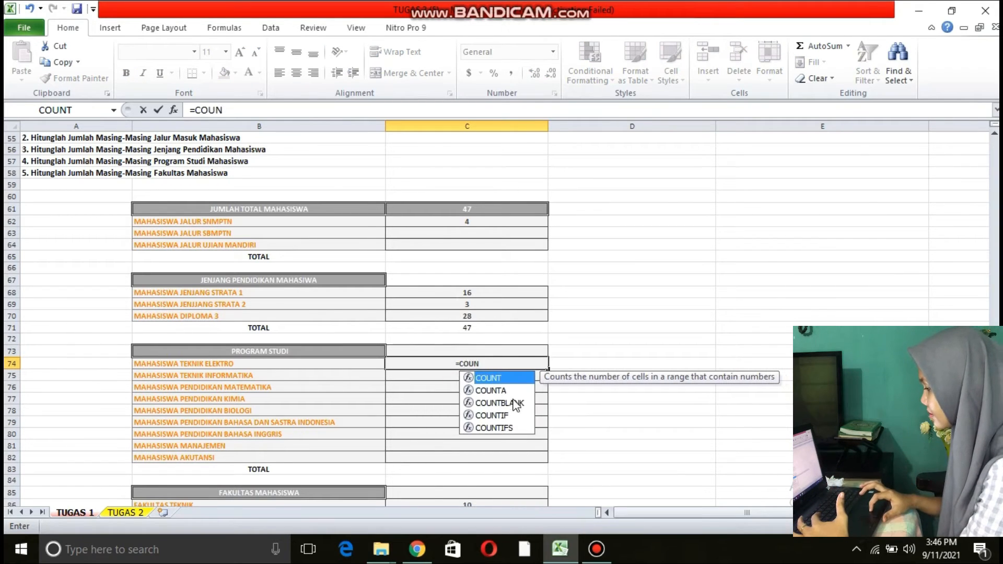
{"action": "double_click", "coordinate": [511, 416]}
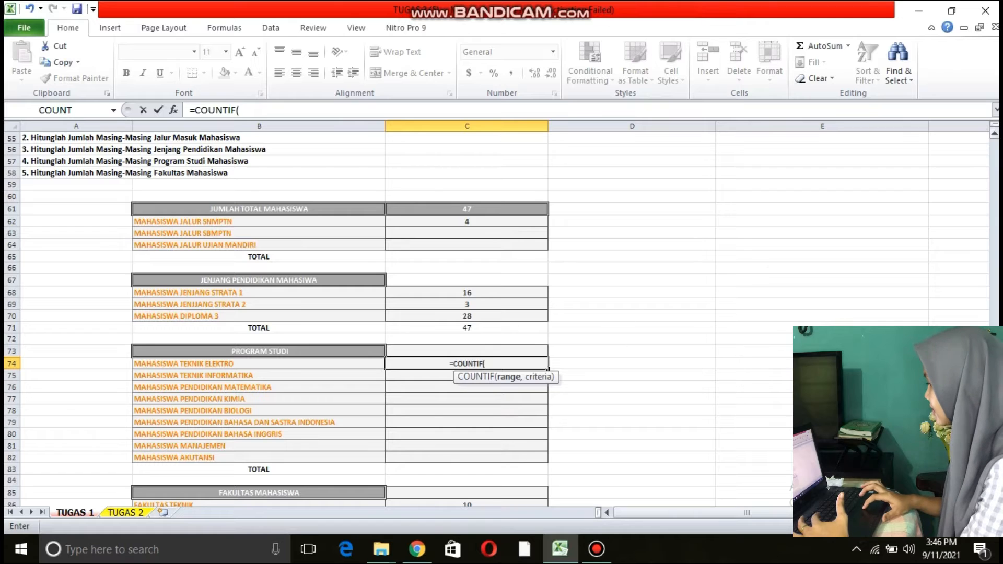
{"action": "left_click", "coordinate": [999, 157]}
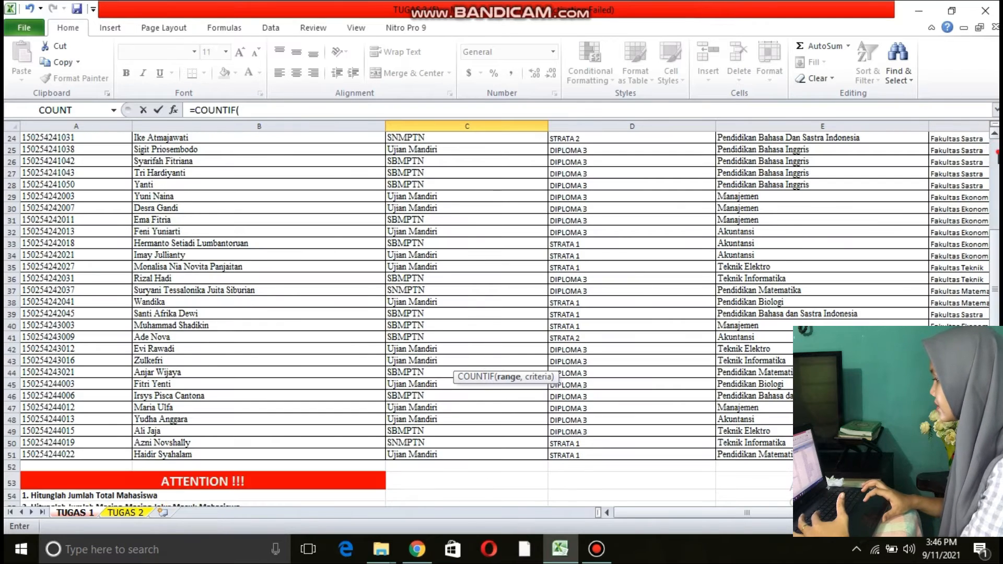
{"action": "left_click", "coordinate": [998, 158]}
{"action": "left_click_drag", "start_coordinate": [724, 183], "coordinate": [758, 426]}
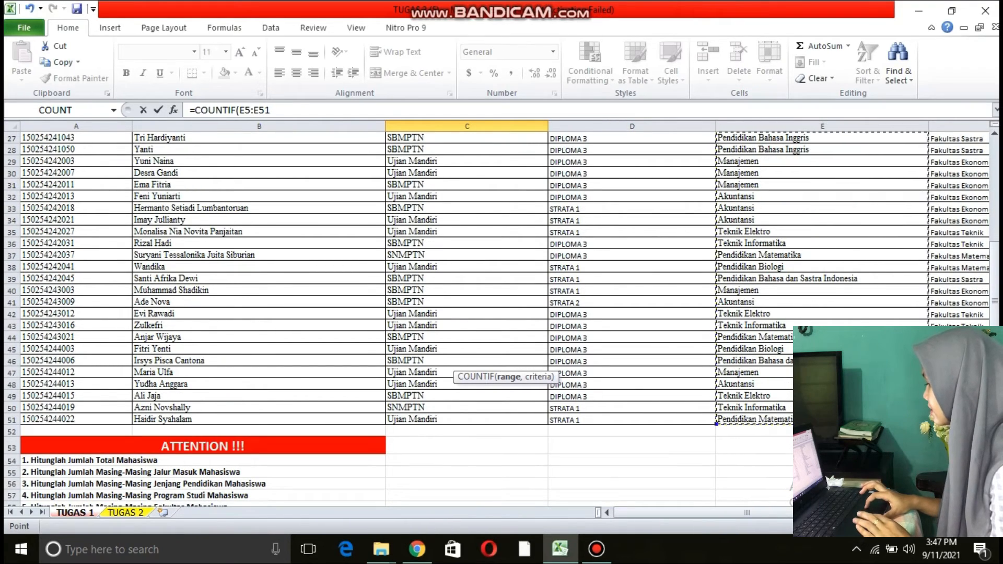
{"action": "left_click", "coordinate": [995, 429]}
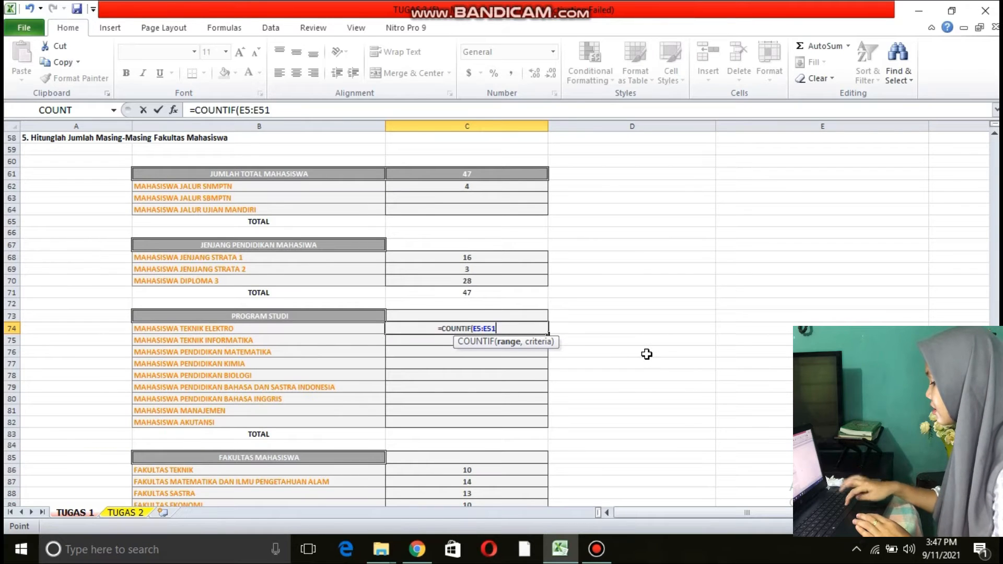
{"action": "type", "text": ",\""}
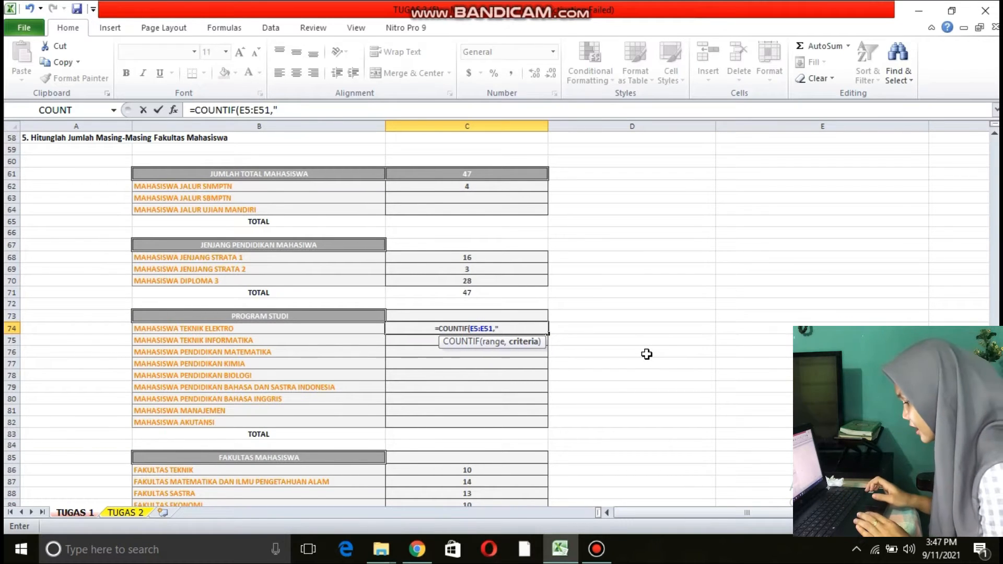
{"action": "type", "text": "TEJ"}
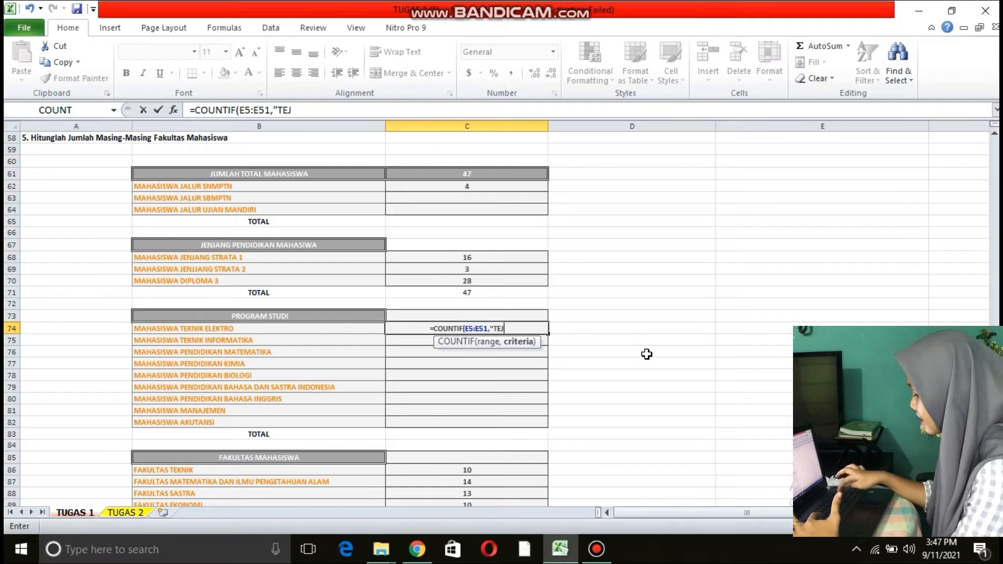
{"action": "key", "text": "BackSpace"}
{"action": "type", "text": "KNIM"}
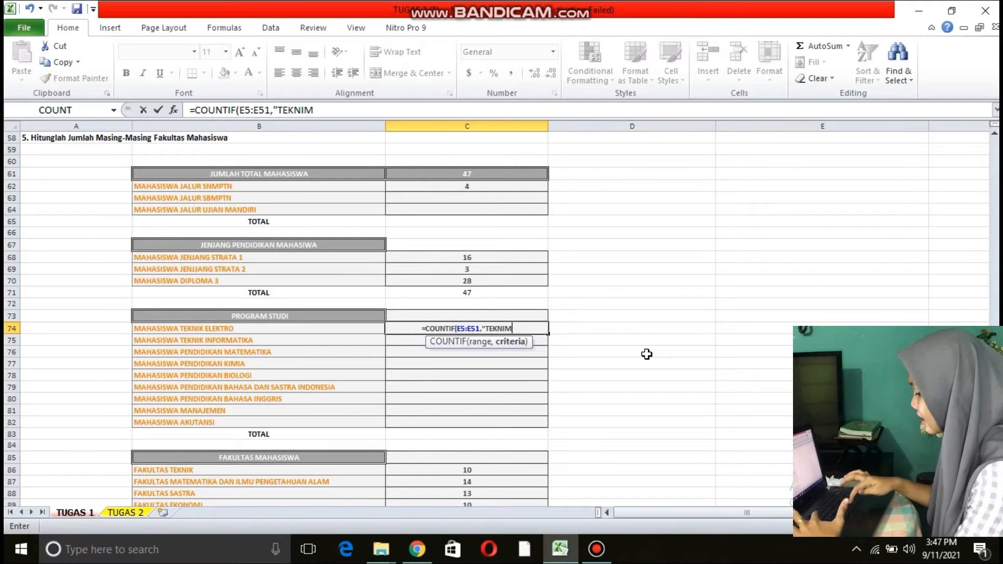
{"action": "type", "text": " ELEKTRO"}
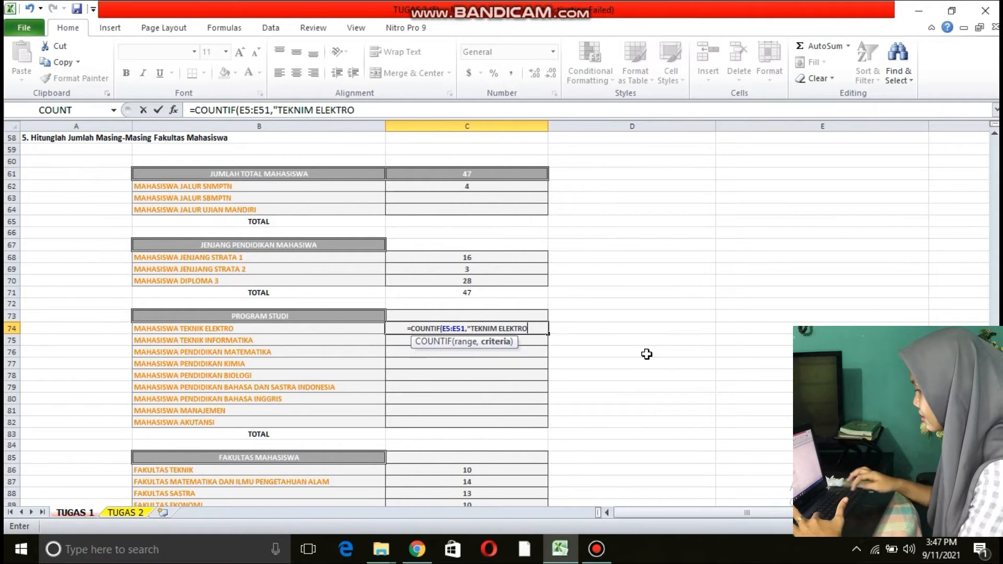
{"action": "type", "text": "\""}
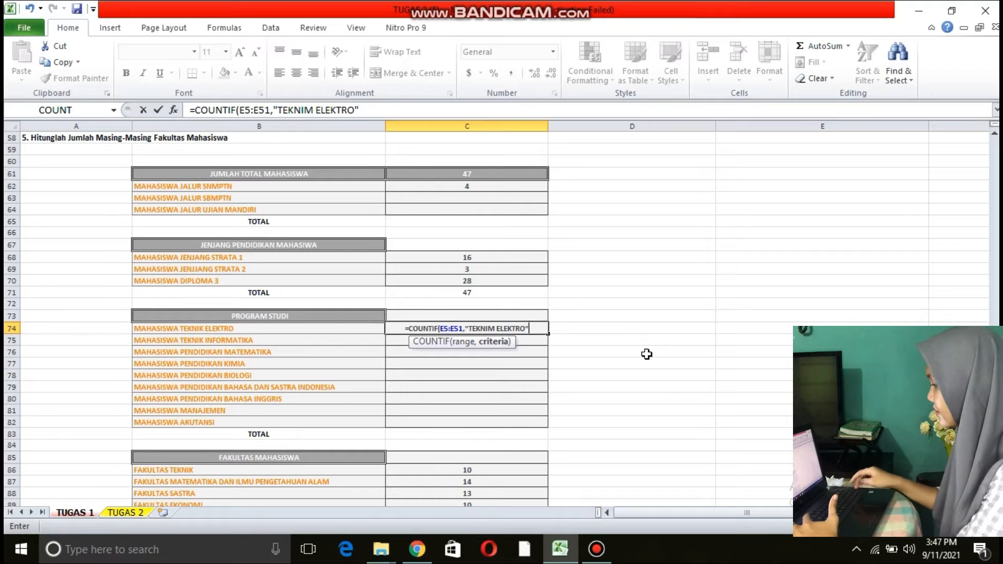
{"action": "type", "text": ")"}
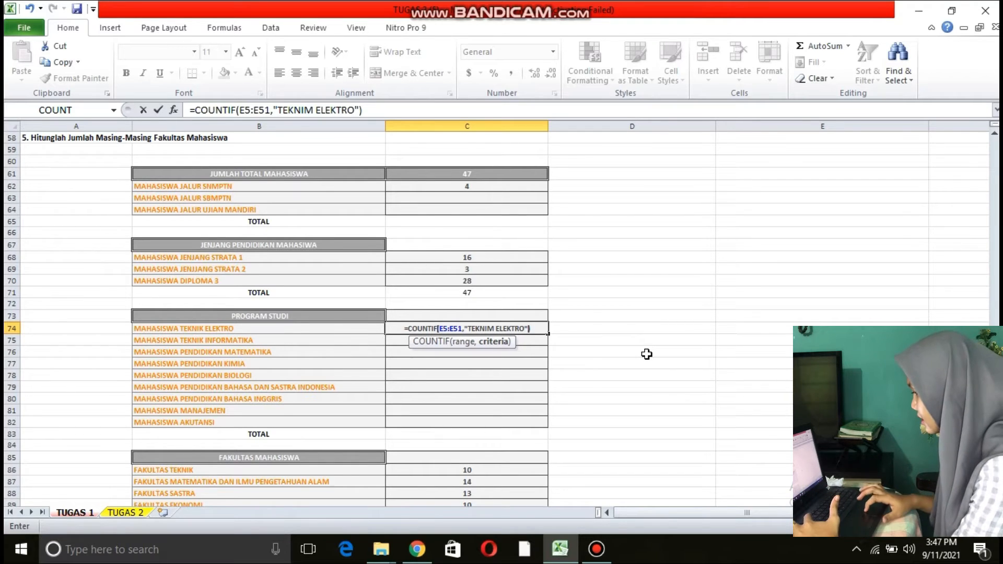
Try to correct the misspelled first word of the criterion in the COUNTIF formula in cell C74
{"action": "left_click", "coordinate": [495, 328]}
{"action": "key", "text": "BackSpace"}
{"action": "key", "text": "BackSpace"}
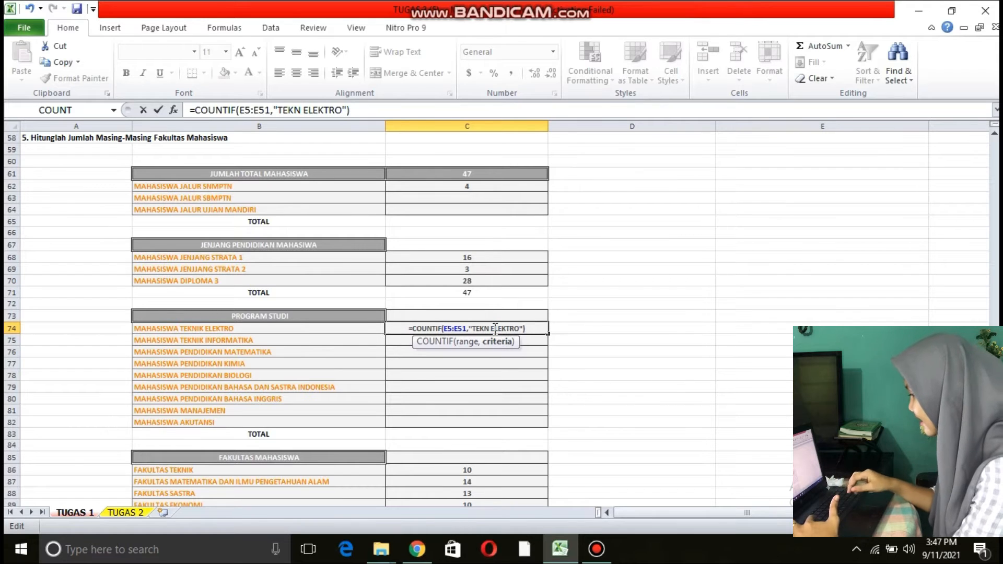
{"action": "type", "text": "IK"}
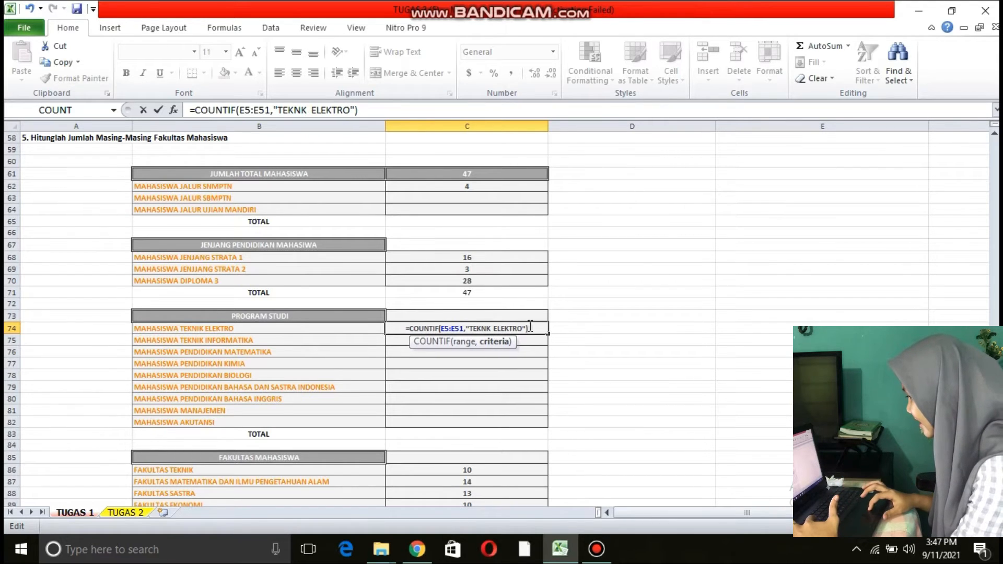
{"action": "left_click", "coordinate": [536, 332]}
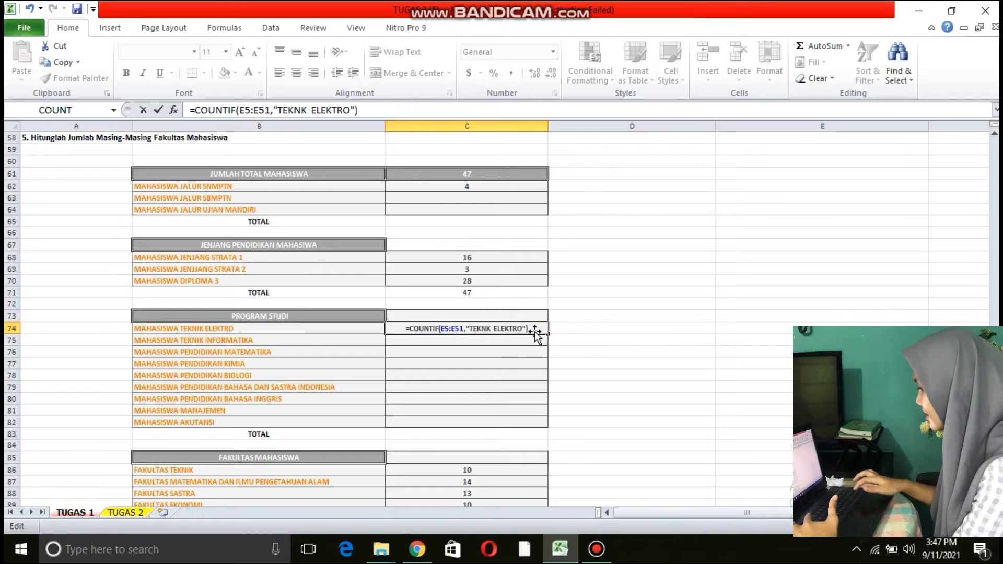
{"action": "key", "text": "Return"}
Replace the formula in cell C74 with a new COUNTIF over the program of study range E5:E51
{"action": "left_click", "coordinate": [528, 328]}
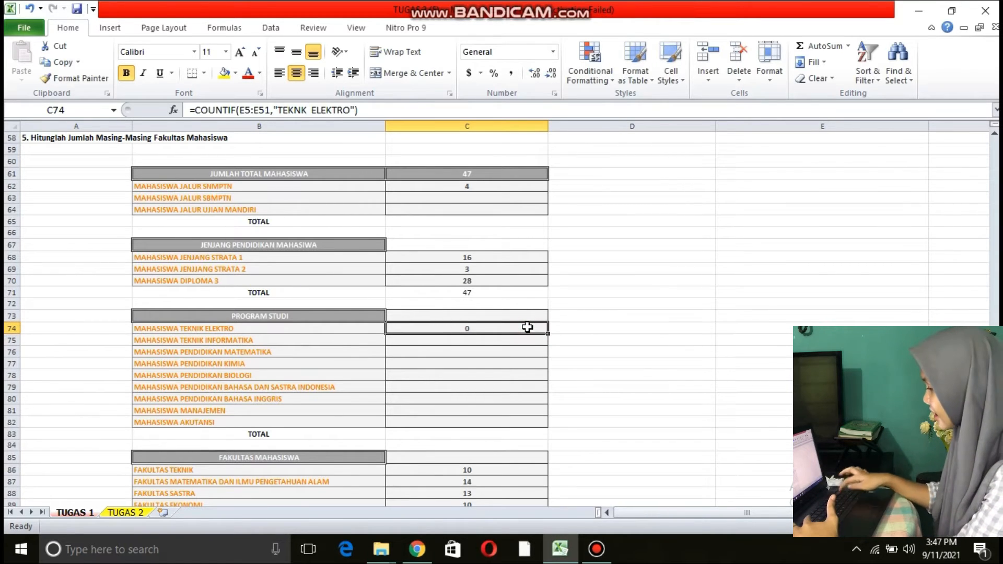
{"action": "key", "text": "BackSpace"}
{"action": "type", "text": "="}
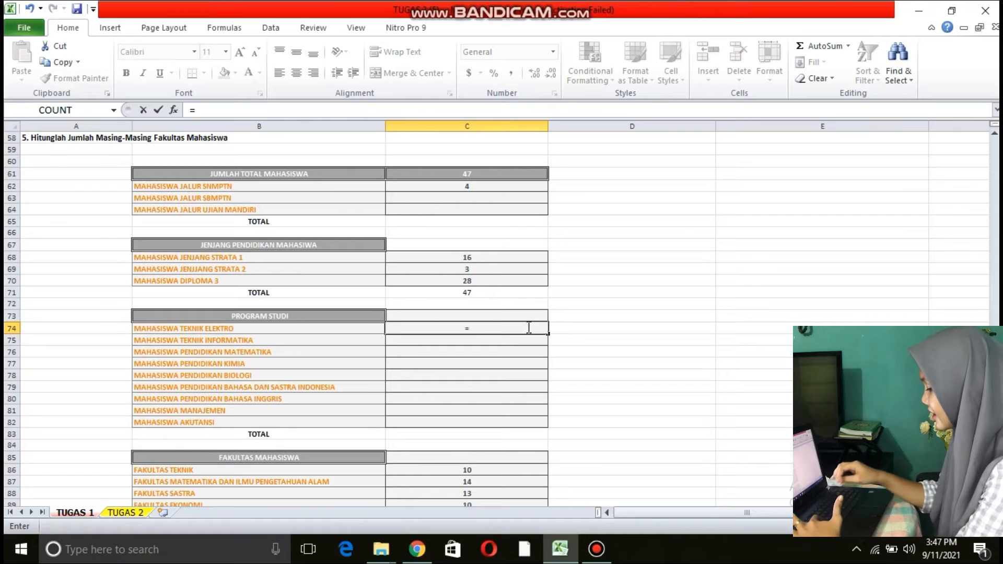
{"action": "type", "text": "S"}
{"action": "key", "text": "BackSpace"}
{"action": "type", "text": "C"}
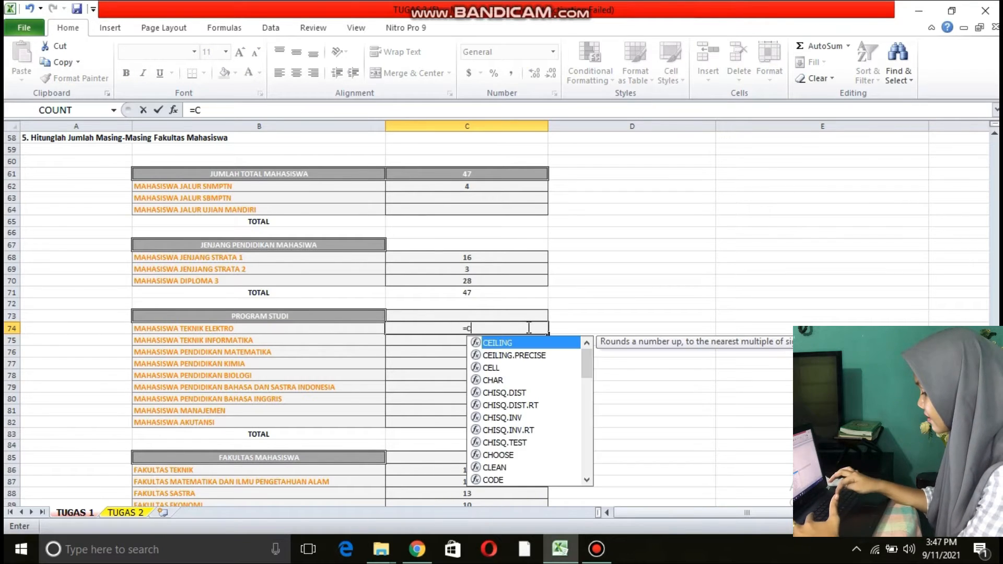
{"action": "type", "text": "OUN"}
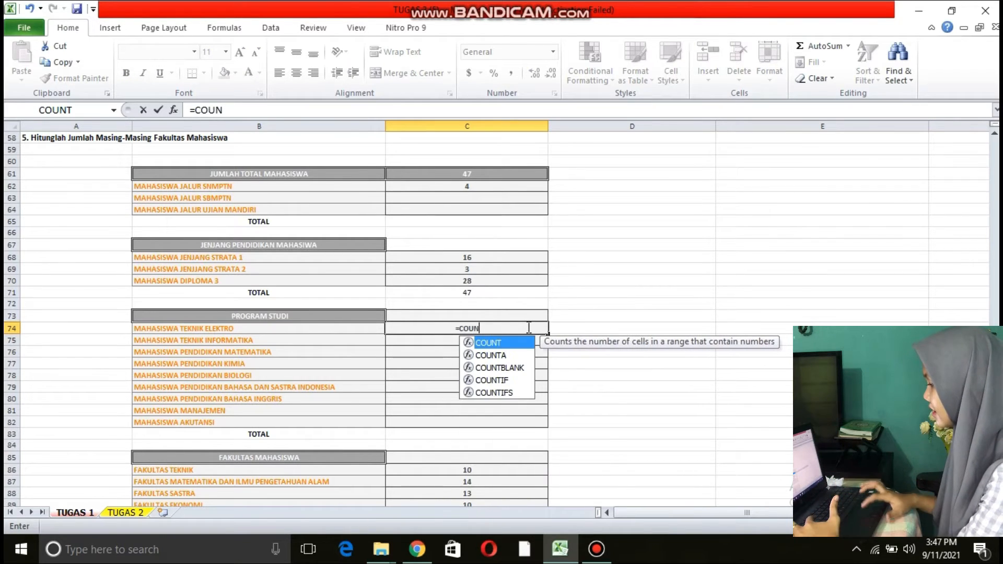
{"action": "double_click", "coordinate": [516, 380]}
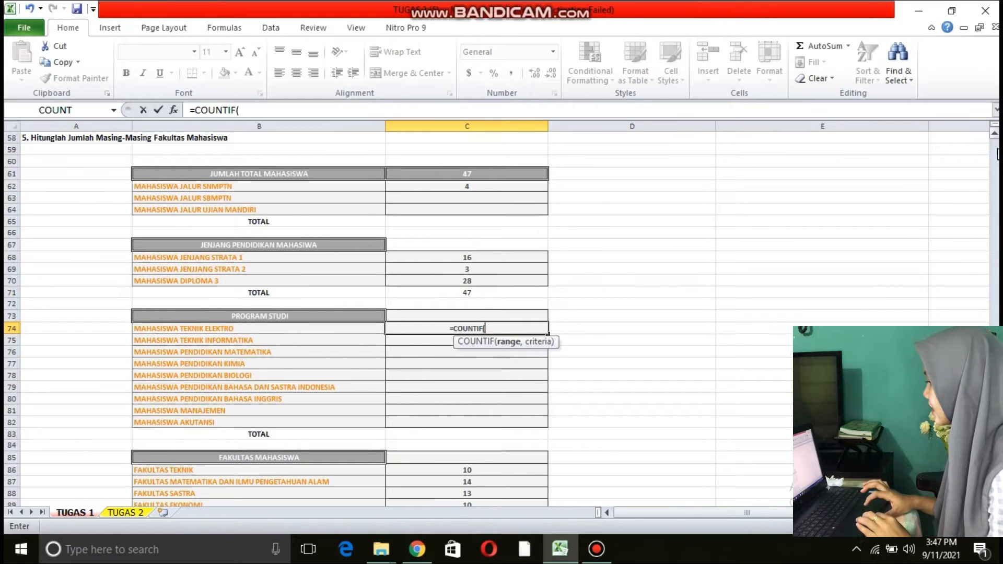
{"action": "left_click", "coordinate": [995, 153]}
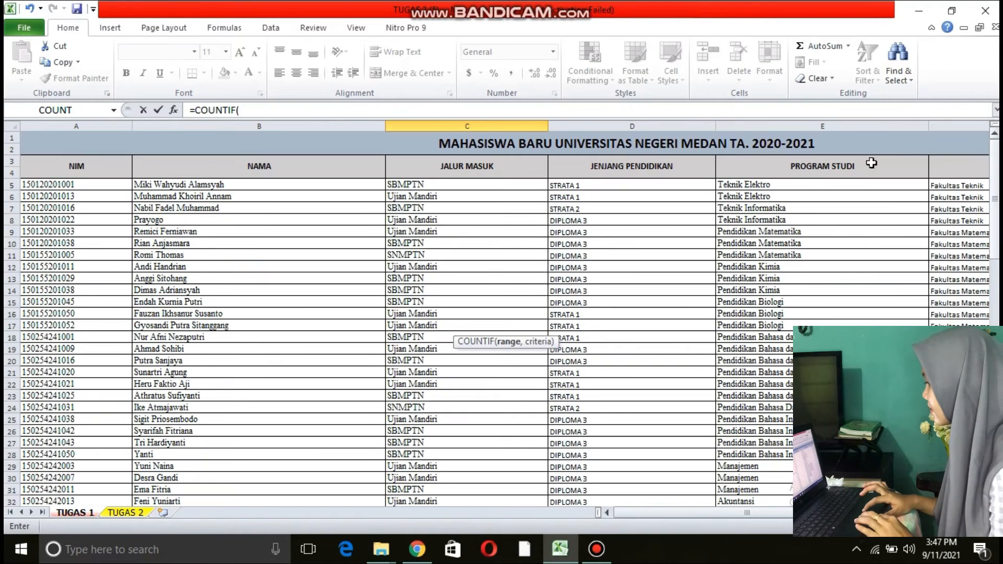
{"action": "left_click_drag", "start_coordinate": [805, 184], "coordinate": [771, 442]}
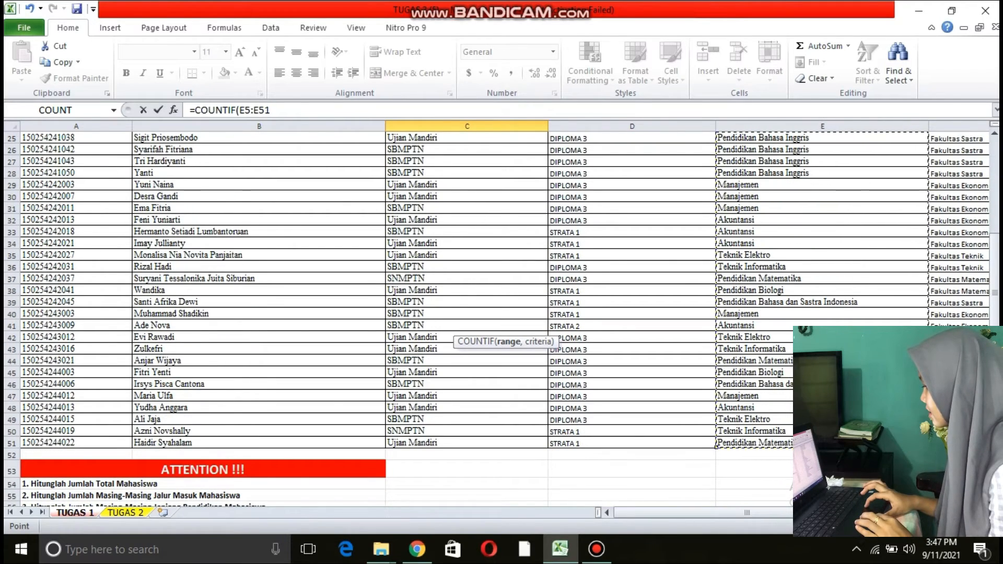
{"action": "left_click", "coordinate": [995, 444]}
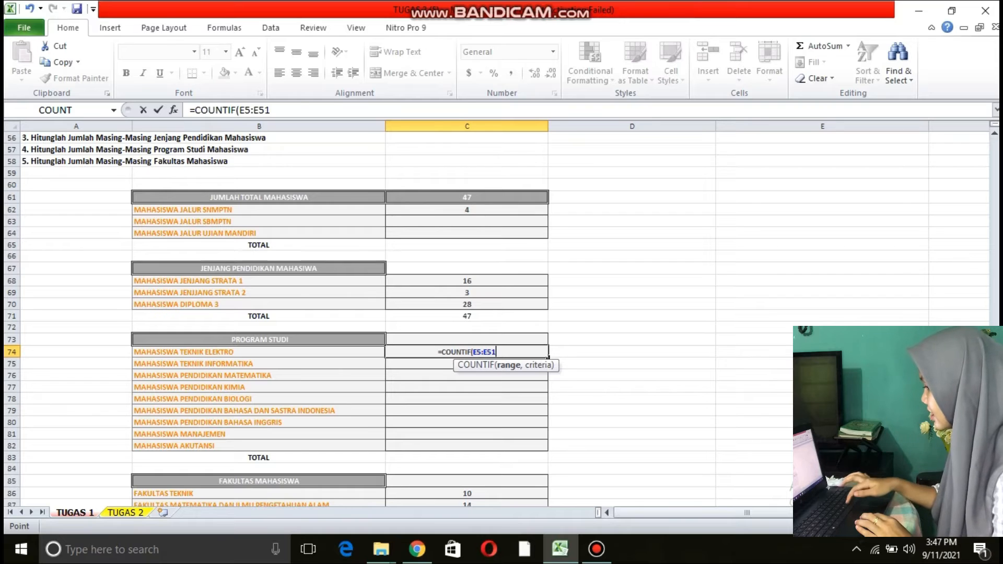
Complete the COUNTIF formula in cell C74 with the criterion "TEKNIK ELEKTRO"
{"action": "type", "text": ","}
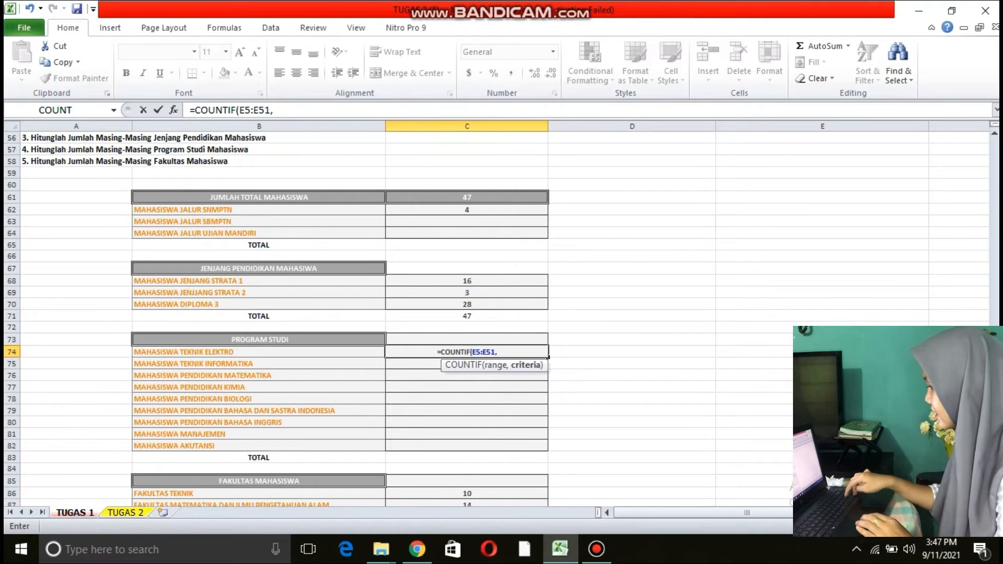
{"action": "type", "text": "\""}
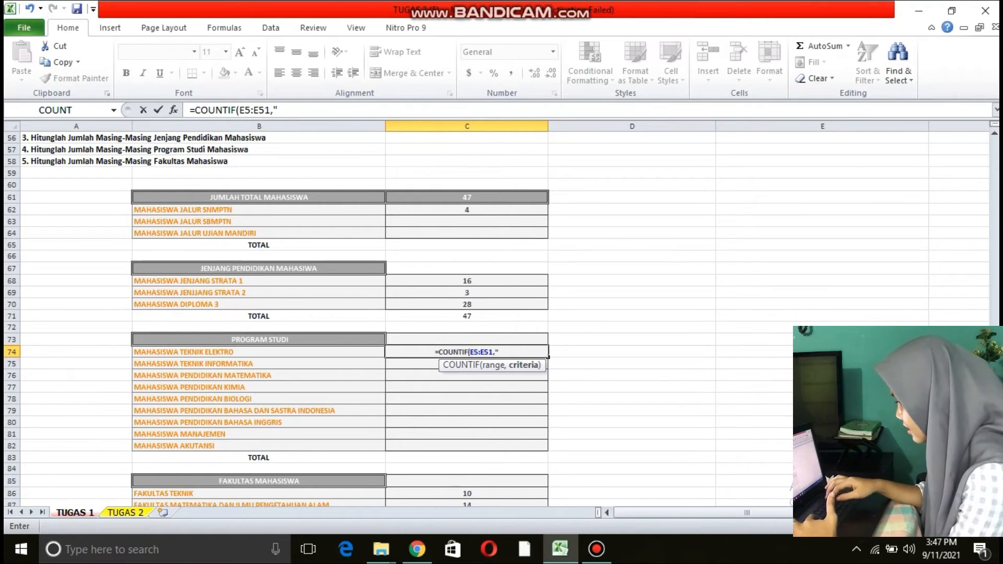
{"action": "scroll", "coordinate": [998, 288], "scroll_direction": "up", "scroll_amount": 10}
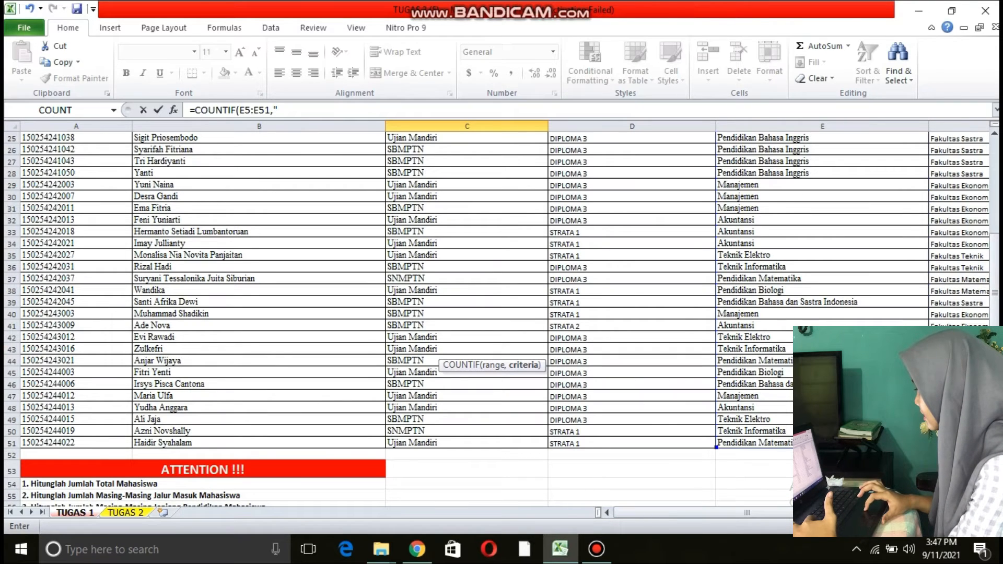
{"action": "type", "text": "T"}
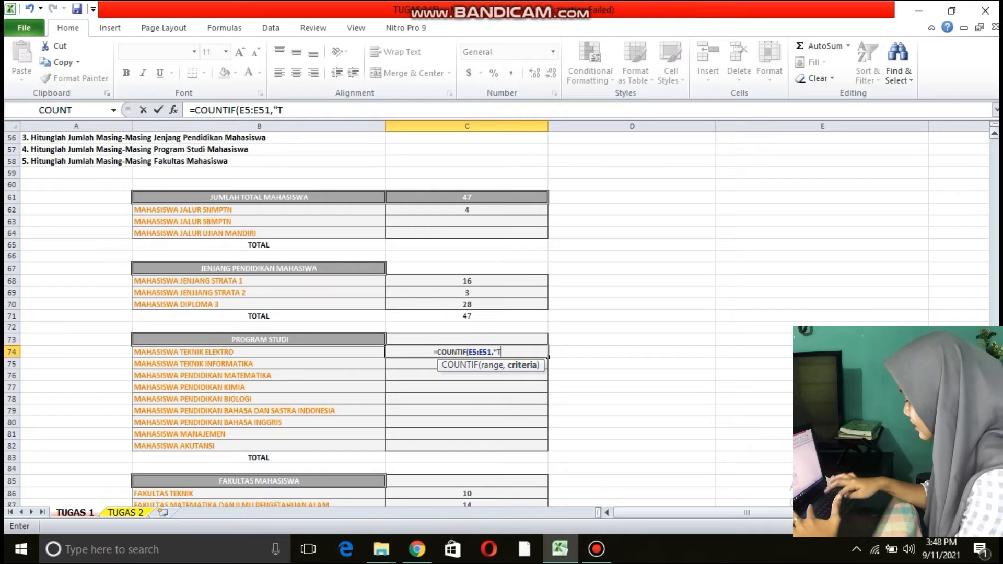
{"action": "type", "text": "EKNI"}
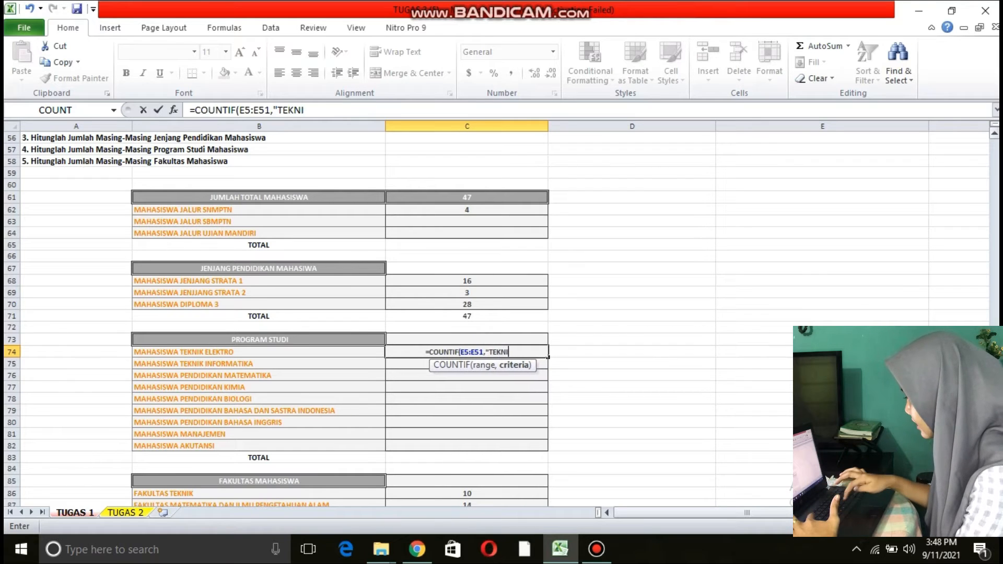
{"action": "type", "text": "K ELEK"}
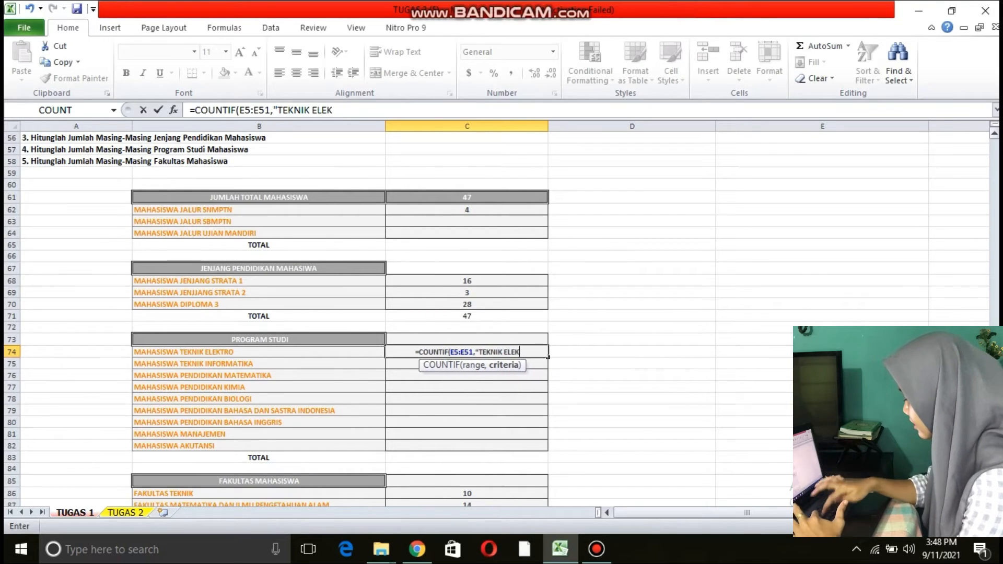
{"action": "type", "text": "TRO"}
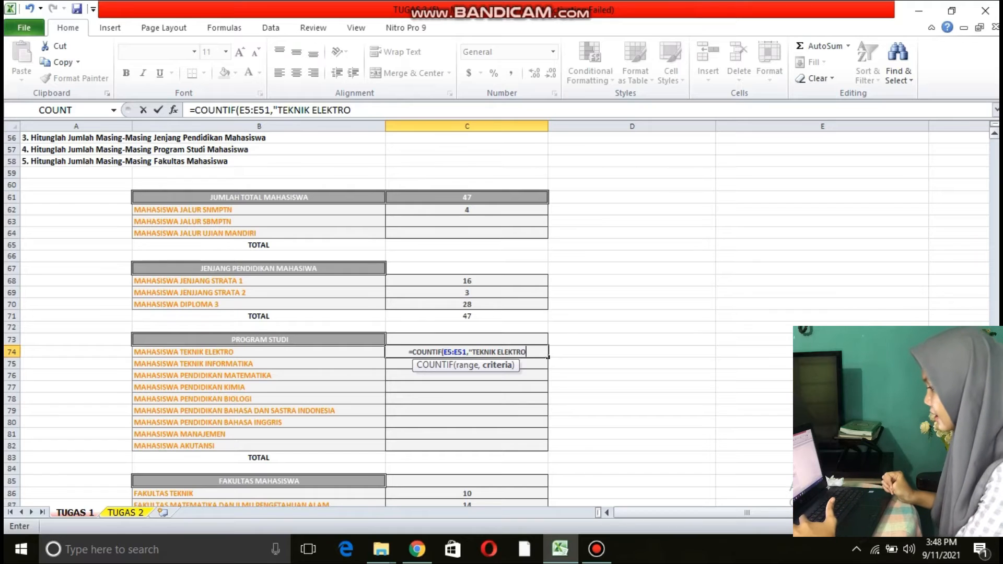
{"action": "type", "text": "\""}
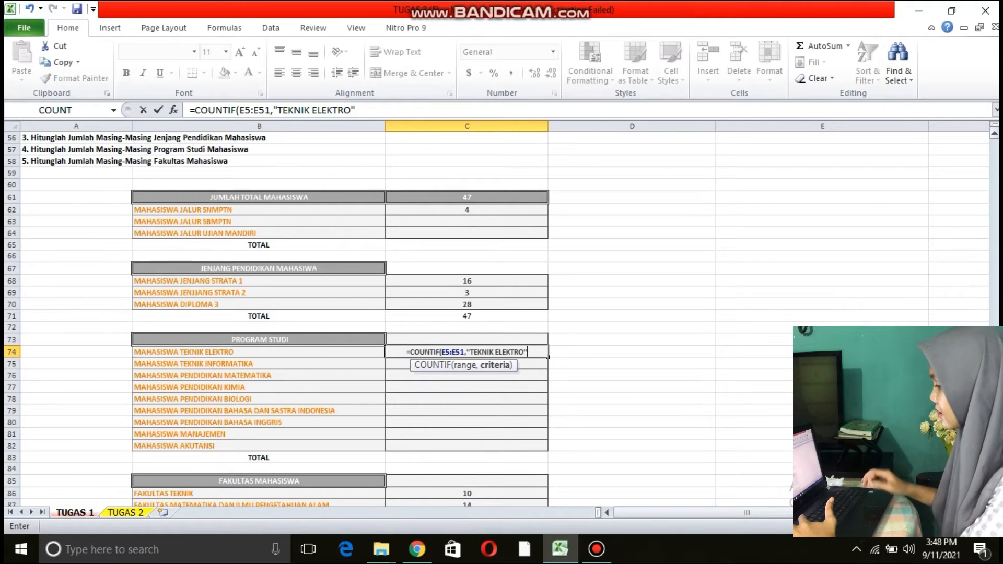
{"action": "scroll", "coordinate": [997, 246], "scroll_direction": "up", "scroll_amount": 10}
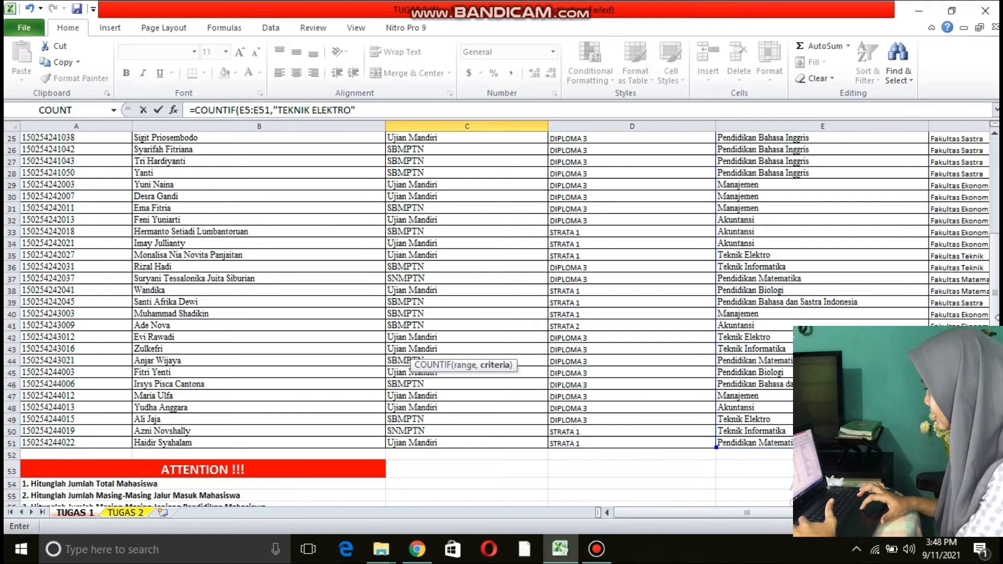
{"action": "scroll", "coordinate": [996, 261], "scroll_direction": "down", "scroll_amount": 10}
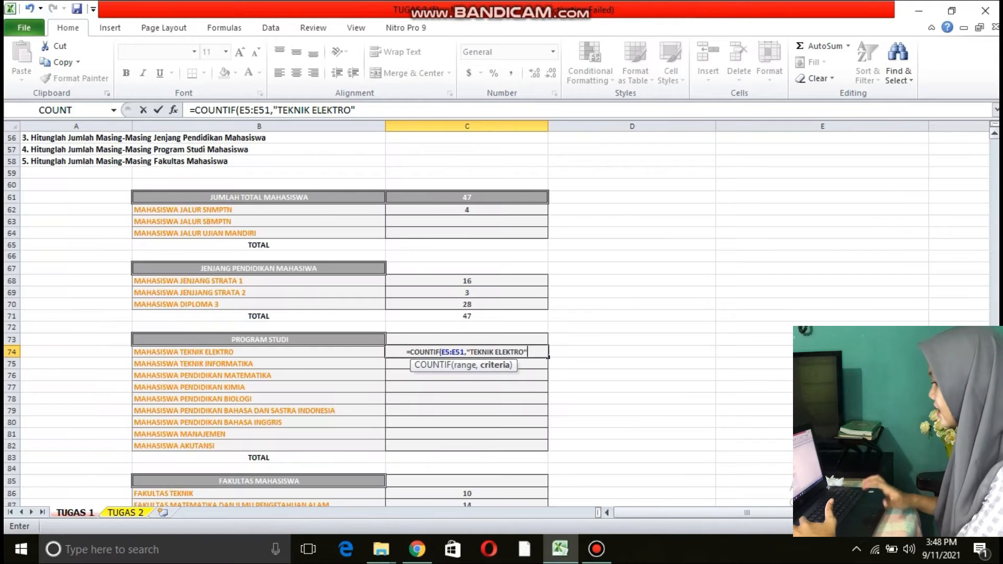
{"action": "type", "text": ")"}
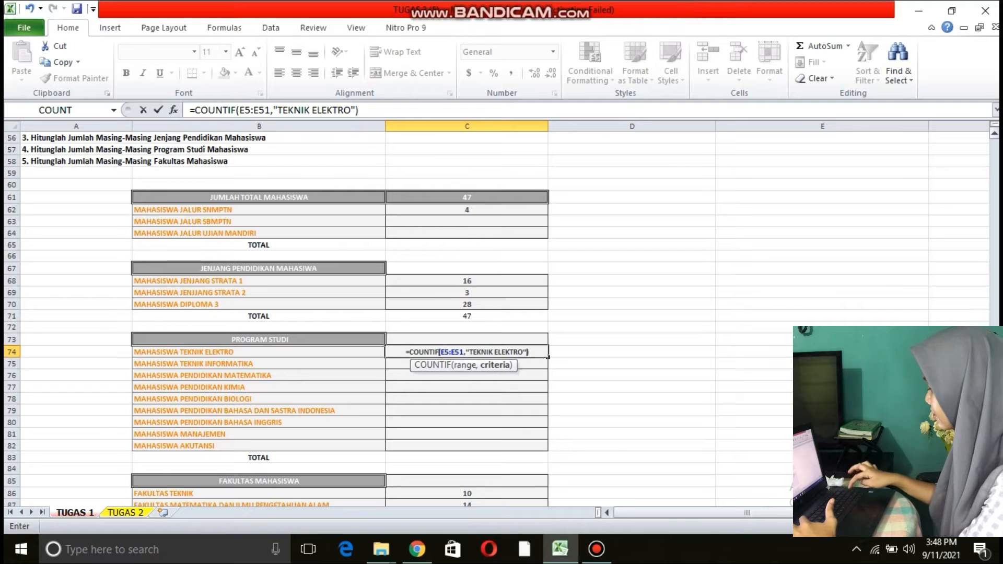
{"action": "key", "text": "Return"}
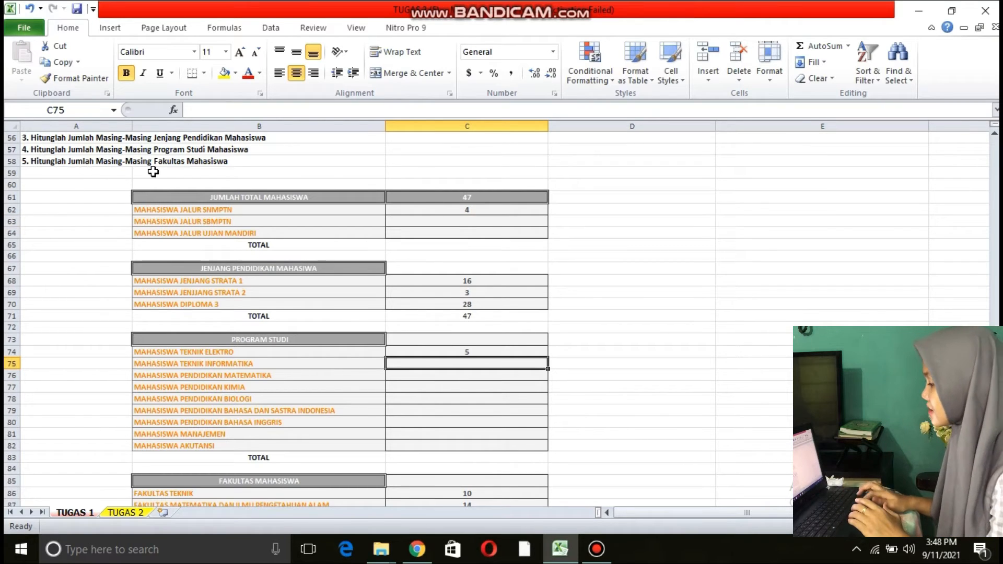
Replace the Fakultas Teknik count in cell C86 with a COUNTIF formula over the faculty range F5:F51
{"action": "scroll", "coordinate": [496, 313], "scroll_direction": "down", "scroll_amount": 10}
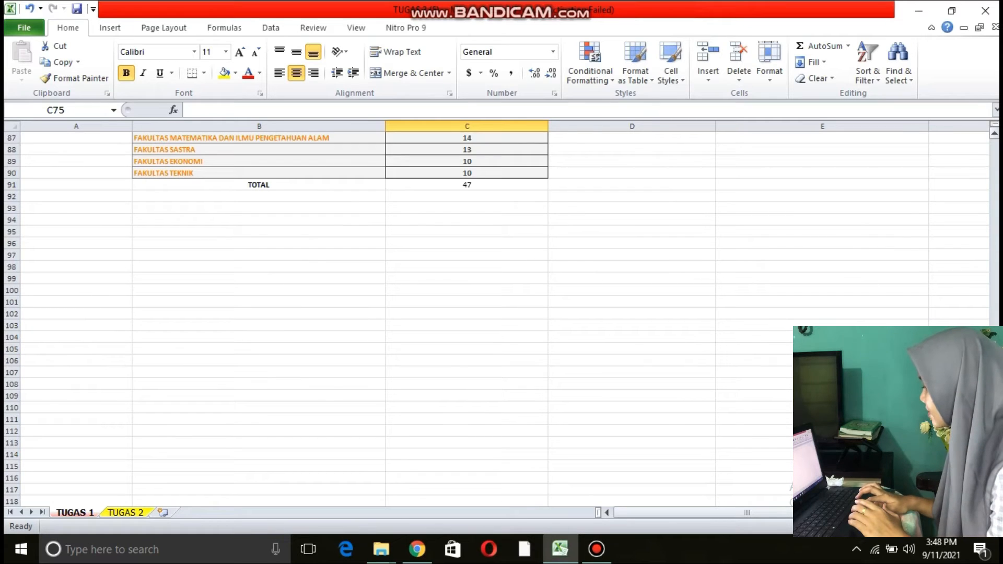
{"action": "scroll", "coordinate": [496, 313], "scroll_direction": "up", "scroll_amount": 10}
{"action": "key", "text": "Down"}
{"action": "key", "text": "Down"}
{"action": "key", "text": "Down"}
{"action": "key", "text": "Down"}
{"action": "key", "text": "Down"}
{"action": "key", "text": "Down"}
{"action": "key", "text": "Down"}
{"action": "key", "text": "Down"}
{"action": "key", "text": "Down"}
{"action": "key", "text": "Down"}
{"action": "key", "text": "Down"}
{"action": "key", "text": "Down"}
{"action": "key", "text": "Down"}
{"action": "key", "text": "Down"}
{"action": "key", "text": "Down"}
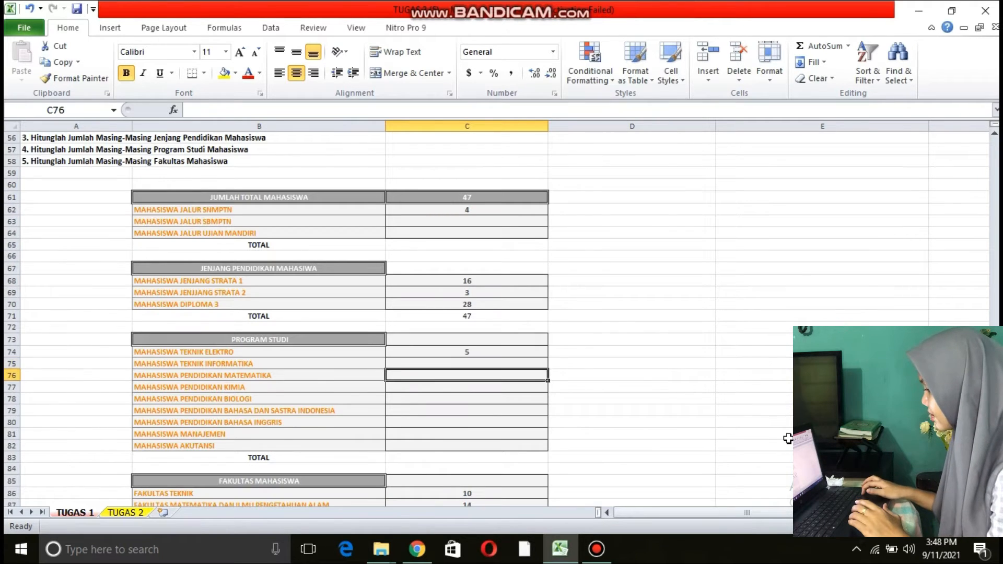
{"action": "key", "text": "Down"}
{"action": "key", "text": "Down"}
{"action": "key", "text": "Down"}
{"action": "key", "text": "Down"}
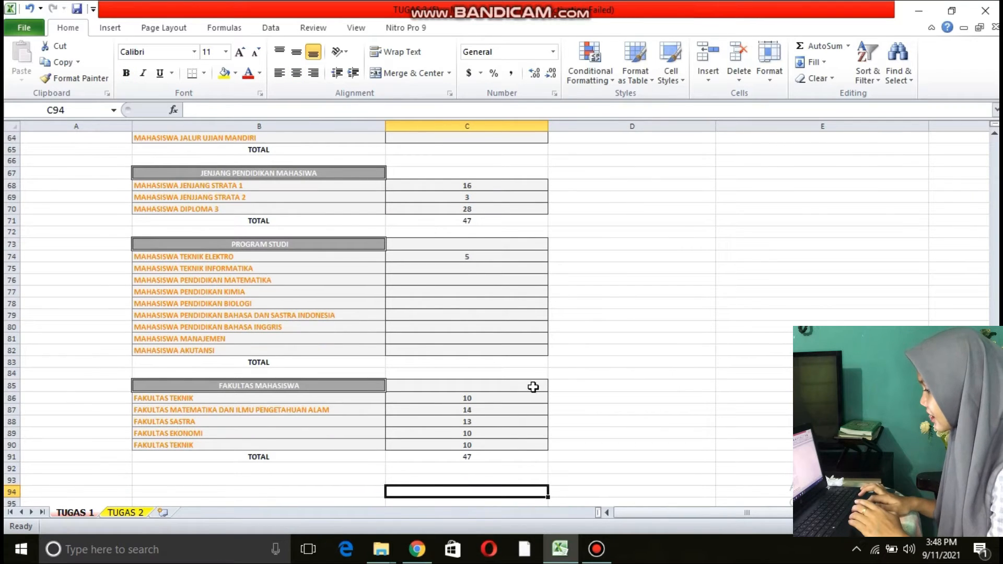
{"action": "left_click", "coordinate": [491, 397]}
{"action": "key", "text": "BackSpace"}
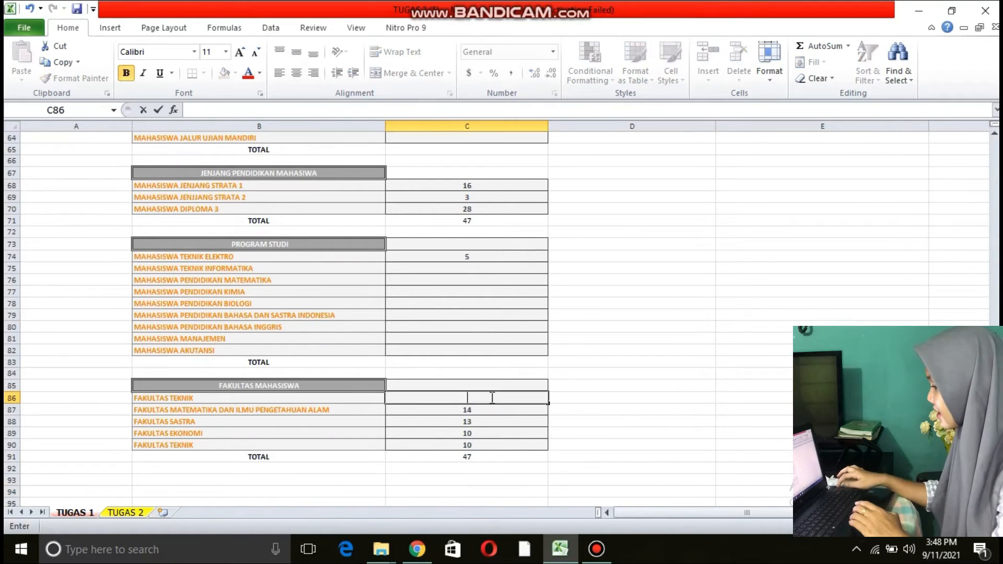
{"action": "type", "text": "="}
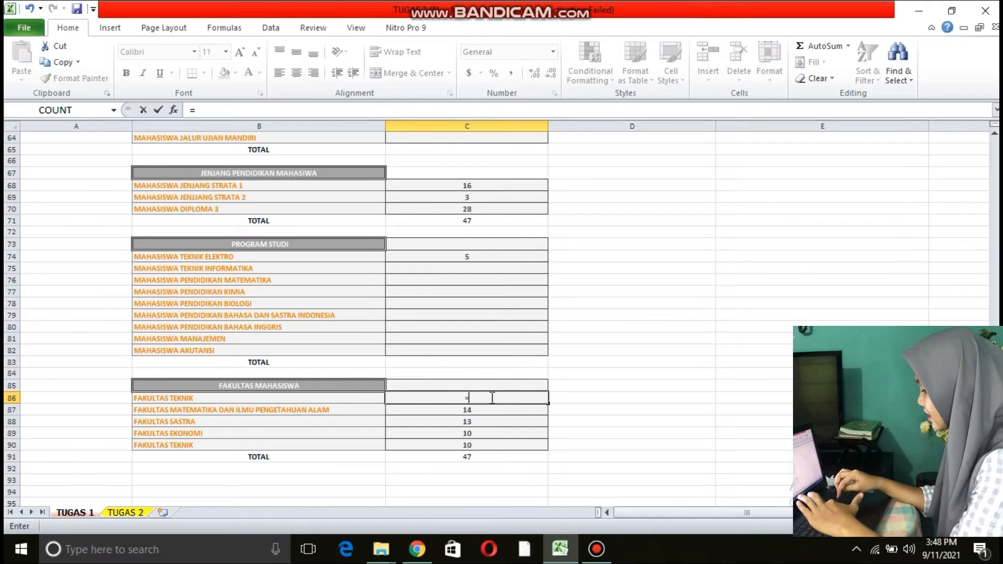
{"action": "type", "text": "COUN"}
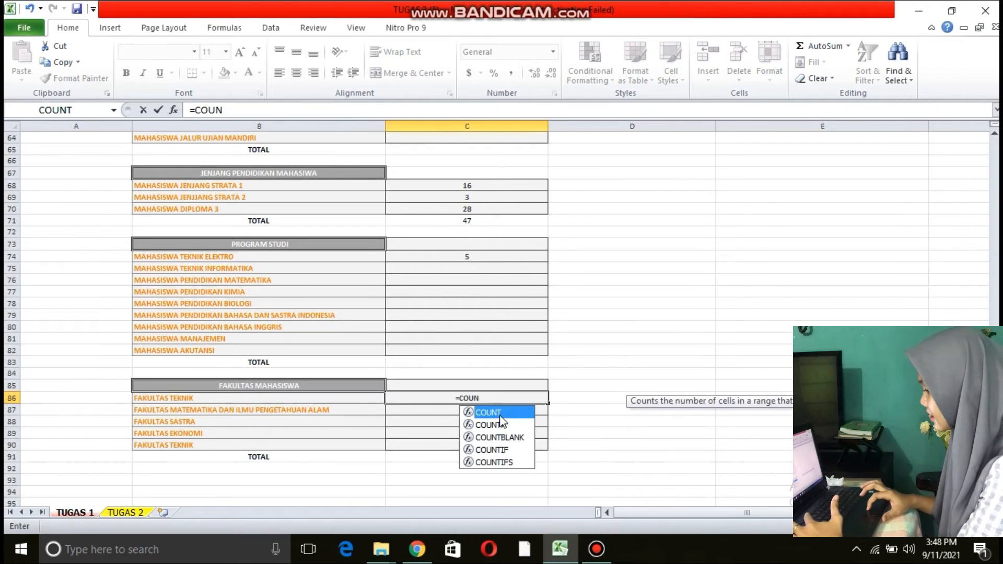
{"action": "double_click", "coordinate": [508, 452]}
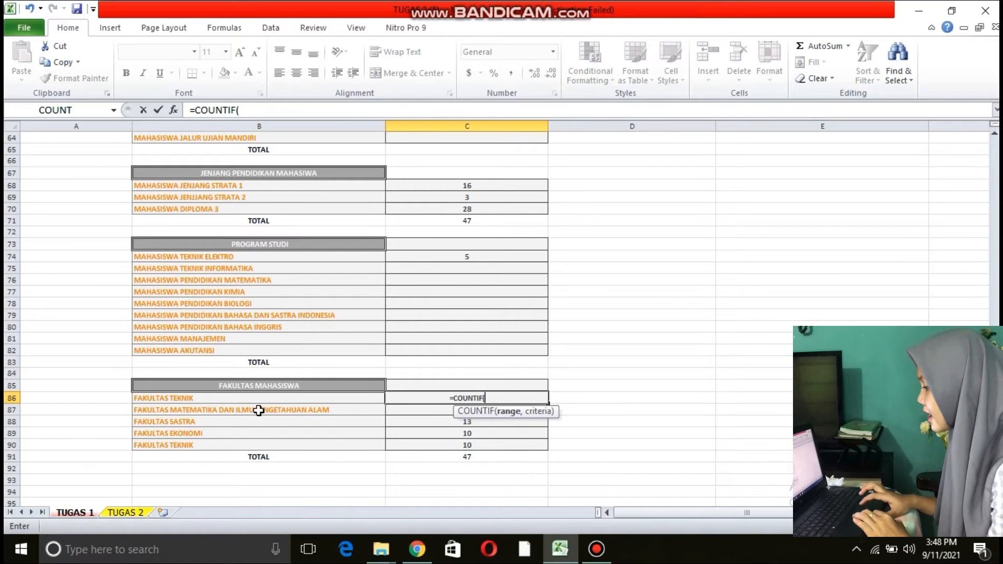
{"action": "left_click", "coordinate": [996, 156]}
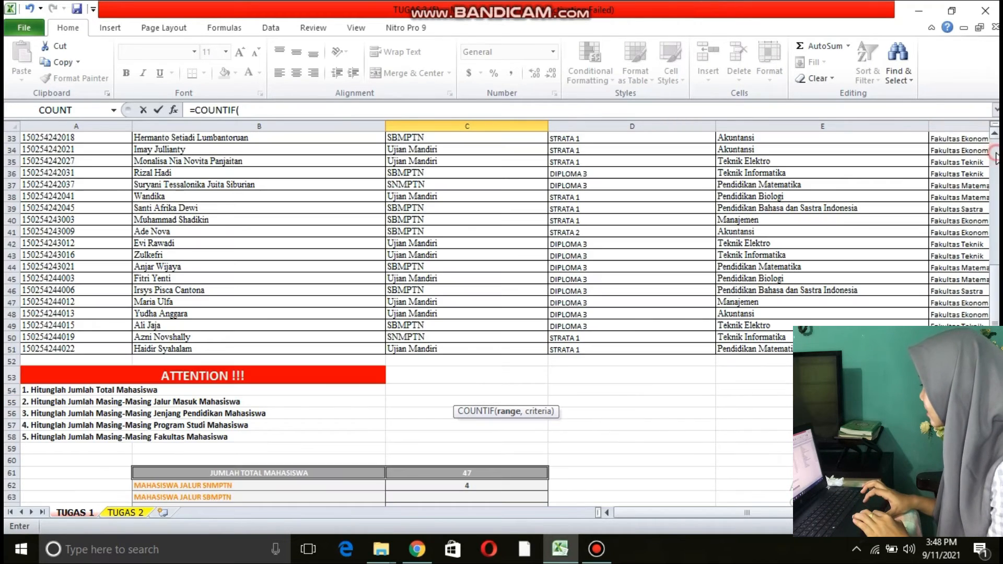
{"action": "left_click", "coordinate": [996, 156]}
{"action": "left_click_drag", "start_coordinate": [947, 185], "coordinate": [977, 510]}
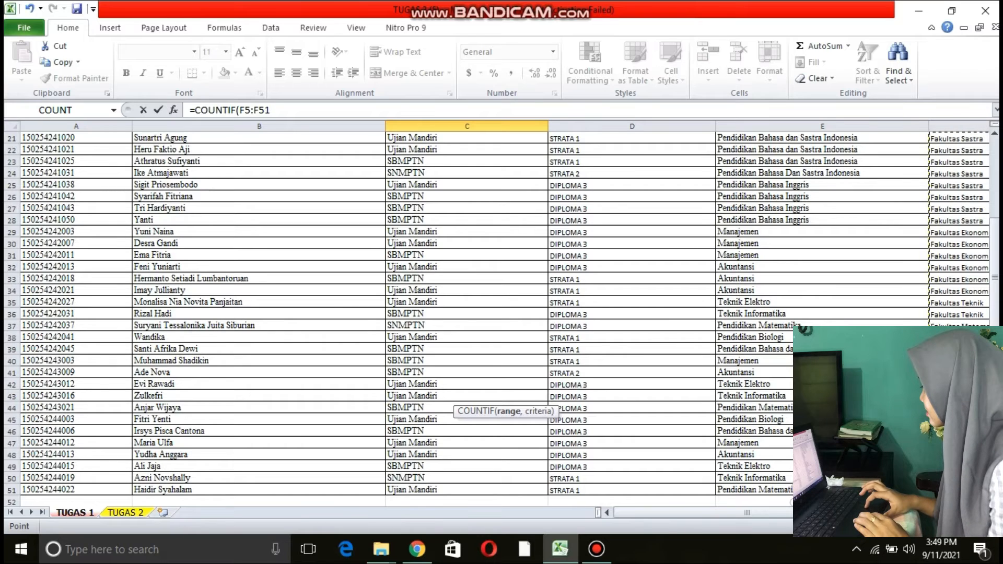
Complete the COUNTIF formula in cell C86 with the criterion "FAKULTAS TEKNIK"
{"action": "scroll", "coordinate": [502, 318], "scroll_direction": "down", "scroll_amount": 10}
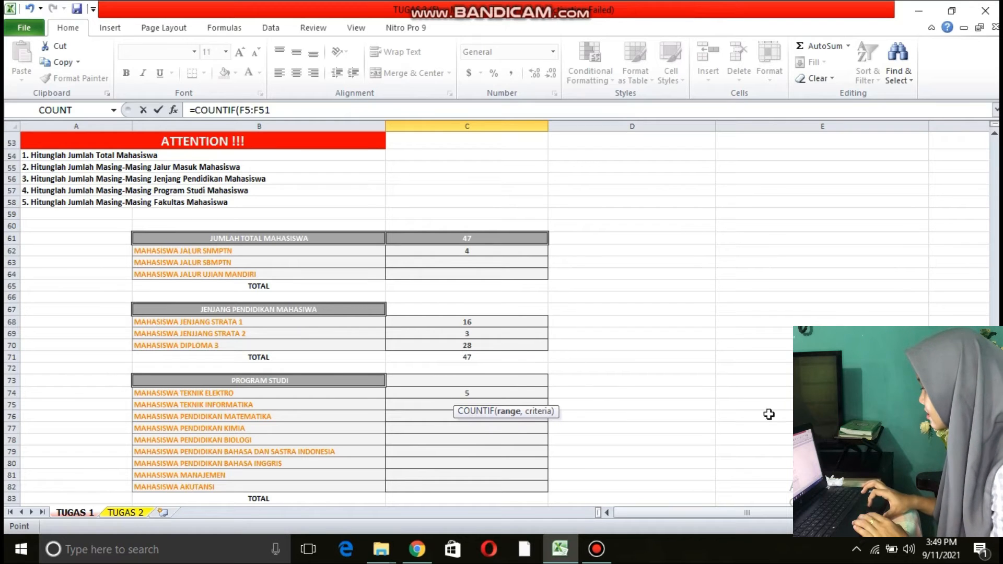
{"action": "scroll", "coordinate": [497, 314], "scroll_direction": "down", "scroll_amount": 10}
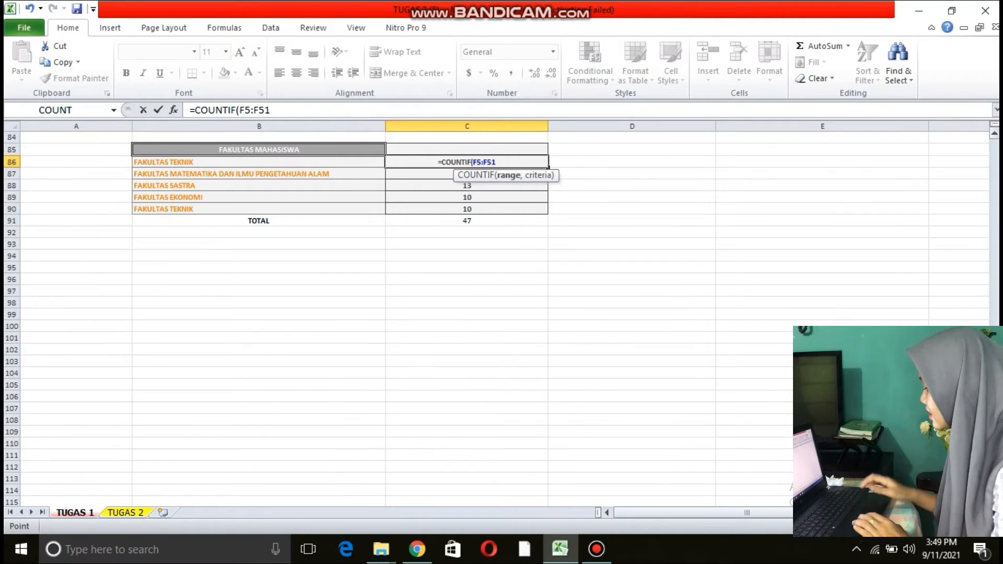
{"action": "type", "text": ","}
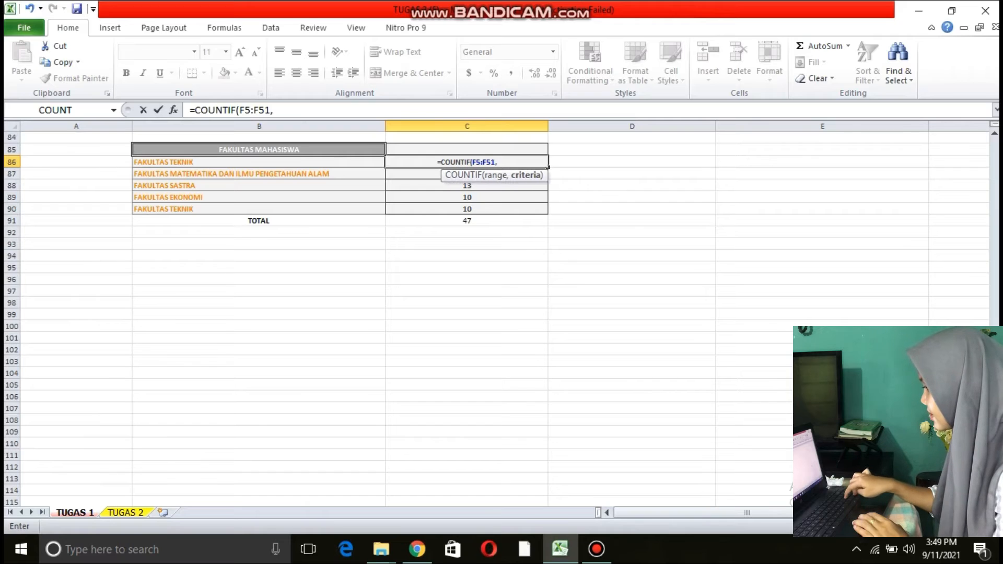
{"action": "type", "text": "\""}
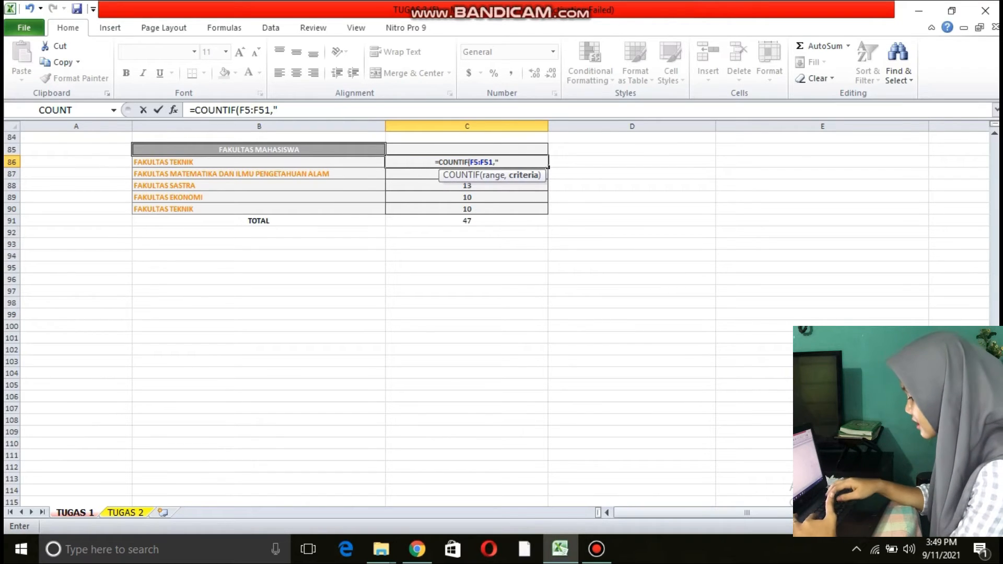
{"action": "type", "text": "FAKUL"}
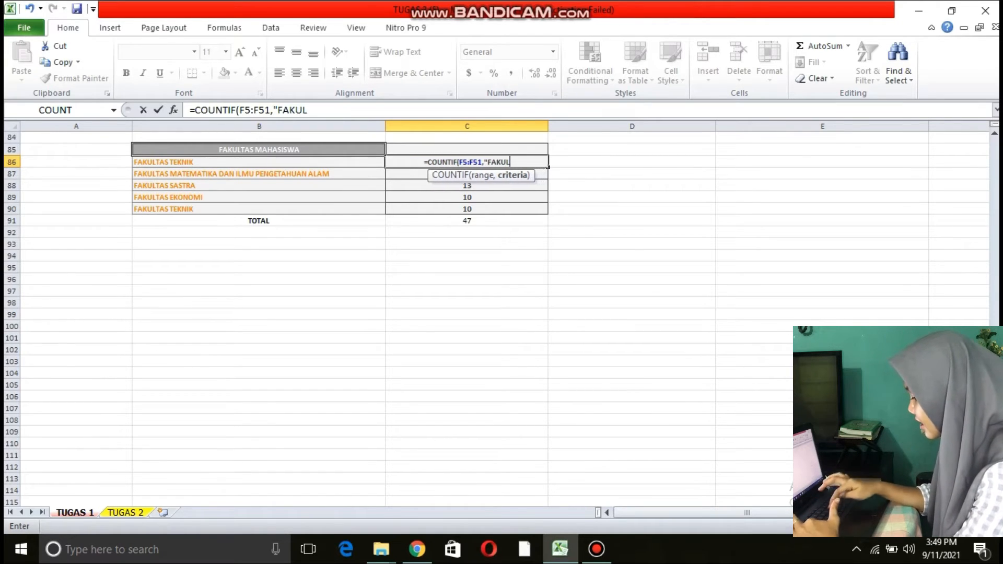
{"action": "type", "text": "TAS TEKNI"}
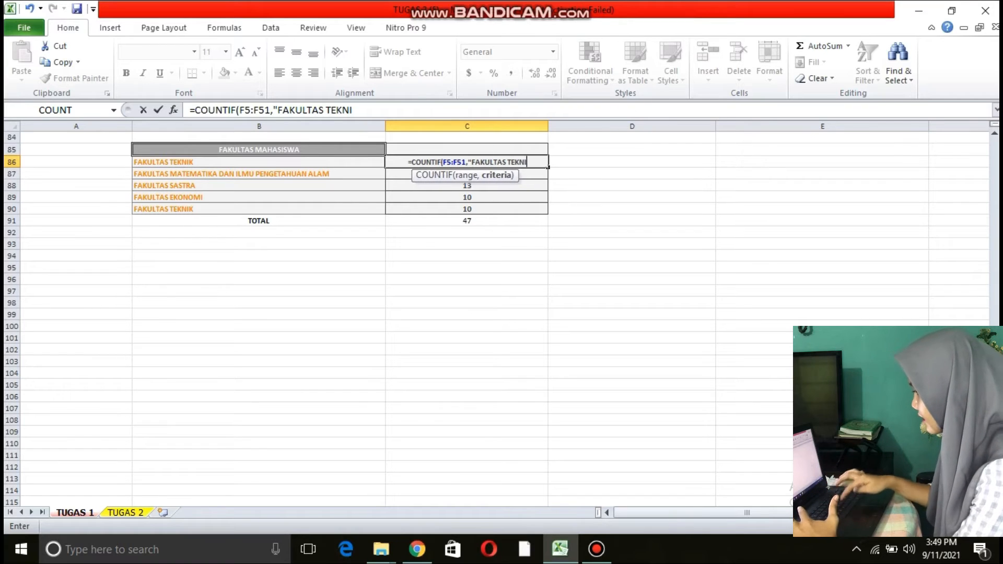
{"action": "type", "text": "K\""}
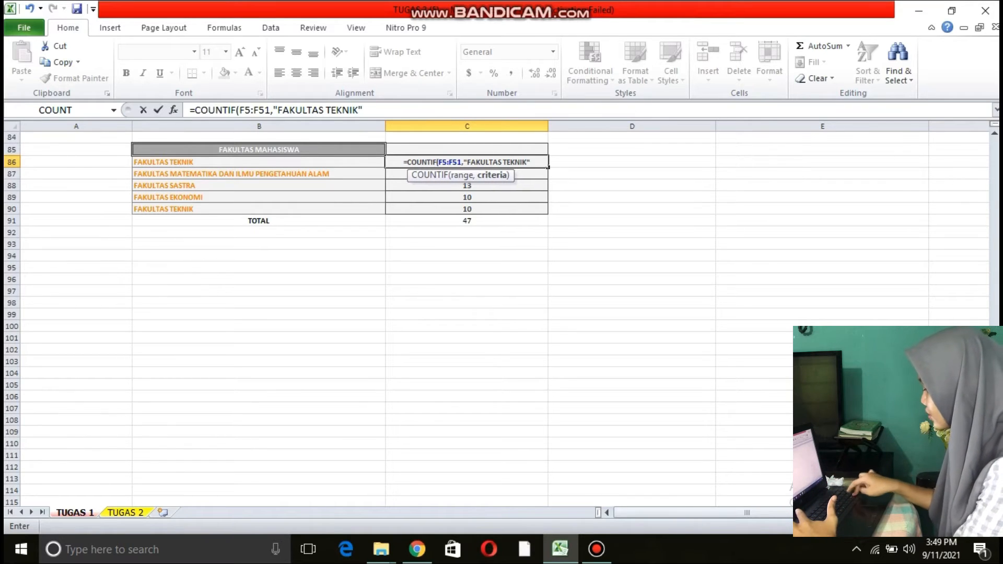
{"action": "type", "text": ")"}
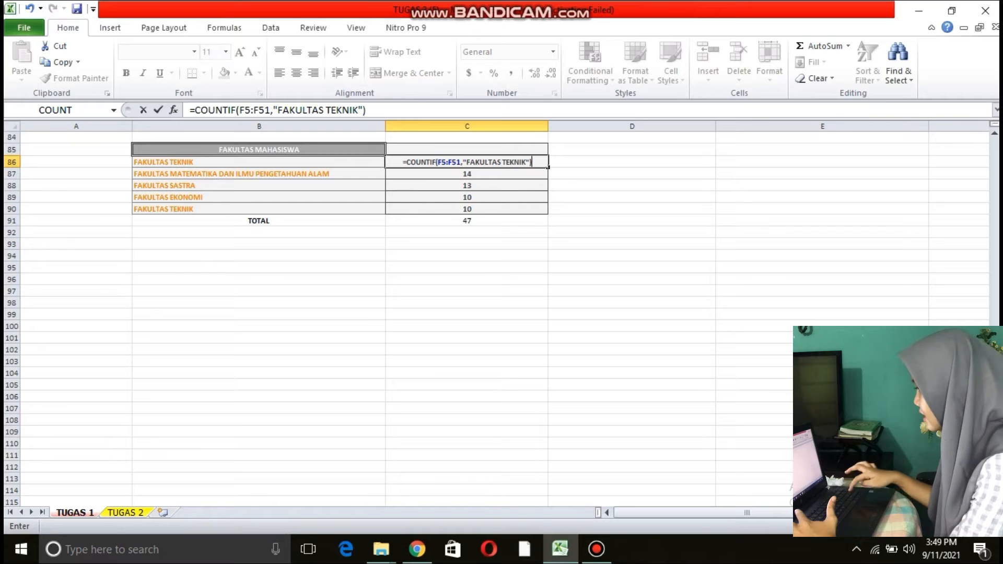
{"action": "key", "text": "Return"}
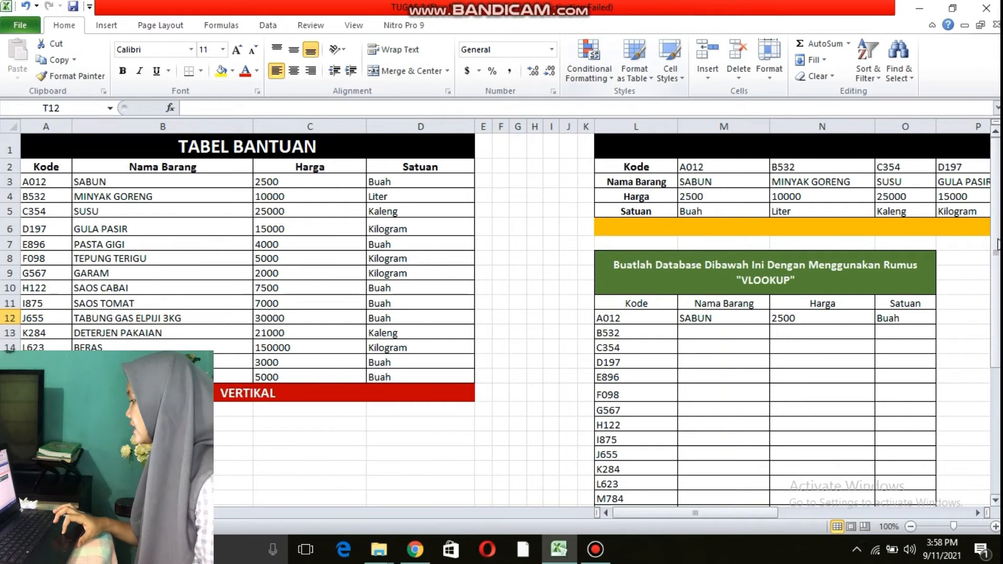
Replace the Nama Barang formula in cell M12 with a VLOOKUP of L12 in the table range A3:D16
{"action": "left_click", "coordinate": [998, 411]}
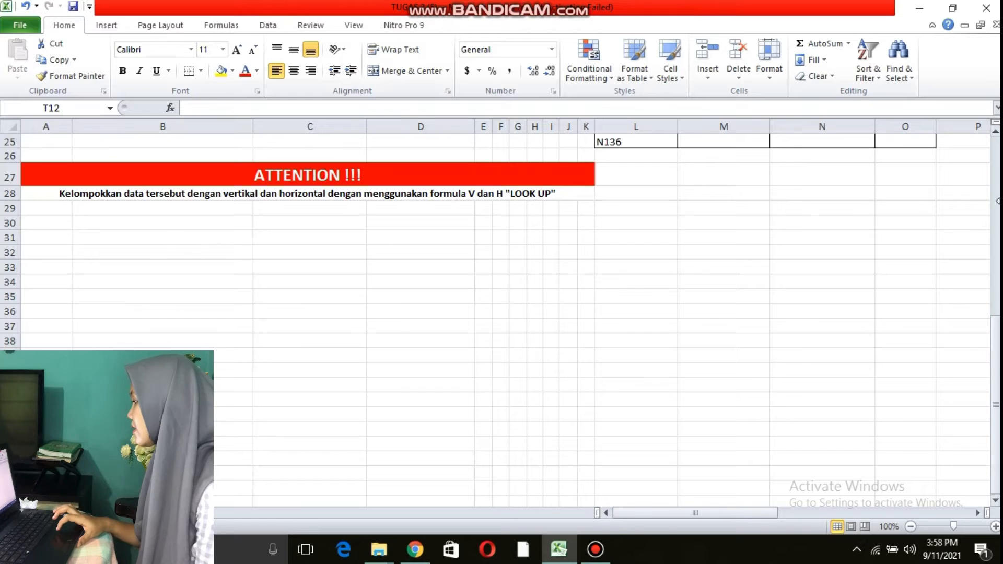
{"action": "scroll", "coordinate": [730, 188], "scroll_direction": "up", "scroll_amount": 8}
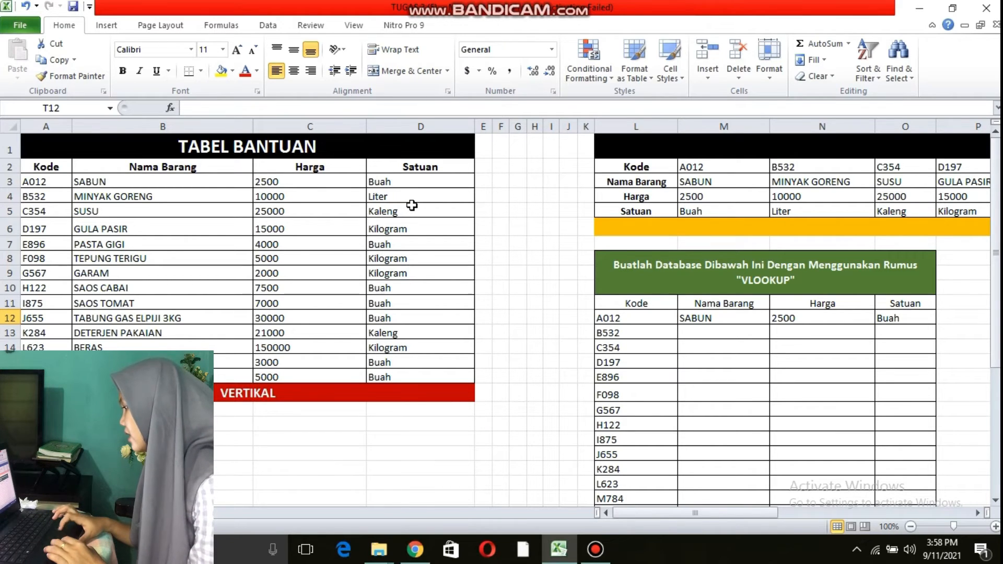
{"action": "left_click", "coordinate": [715, 321]}
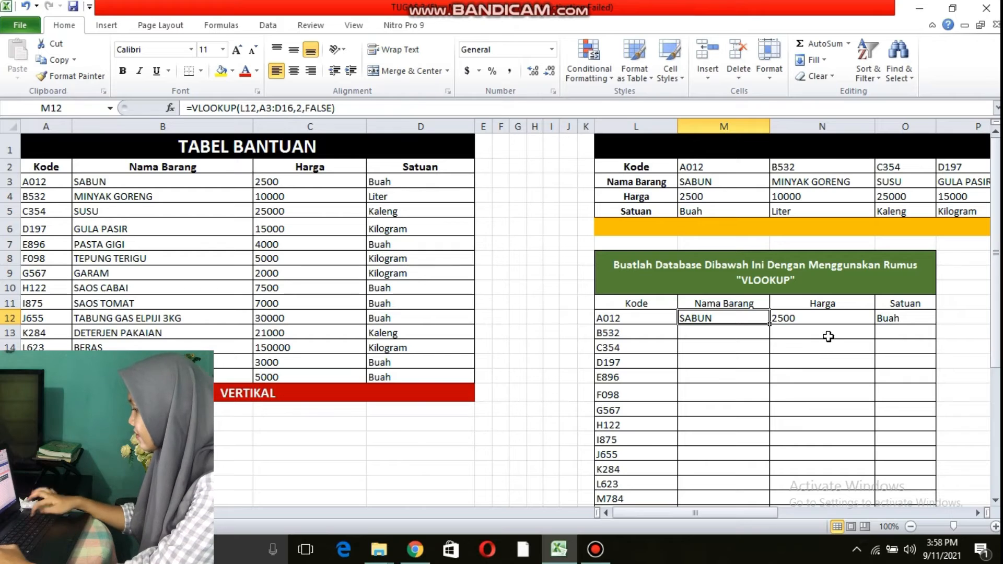
{"action": "key", "text": "F2"}
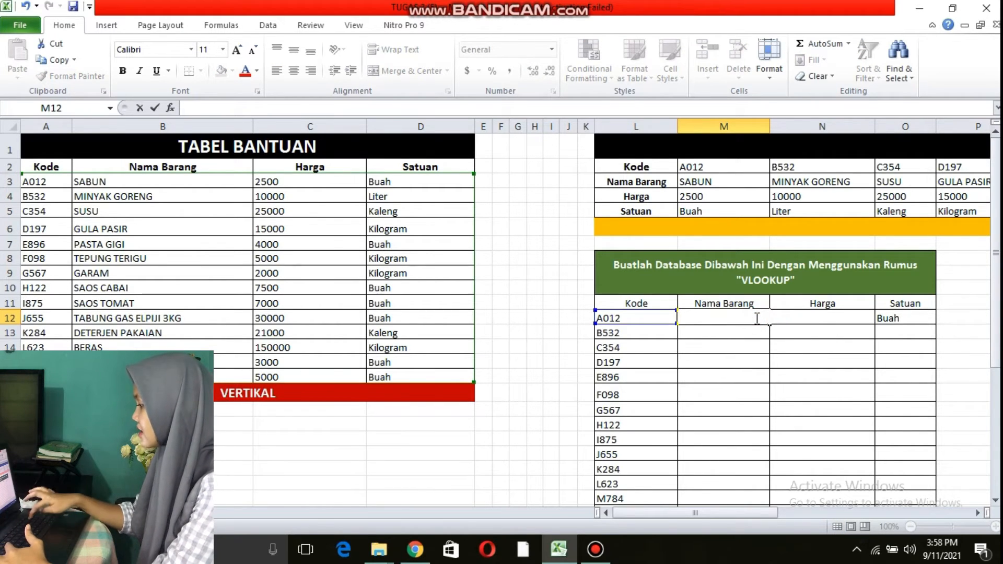
{"action": "type", "text": "=vl"}
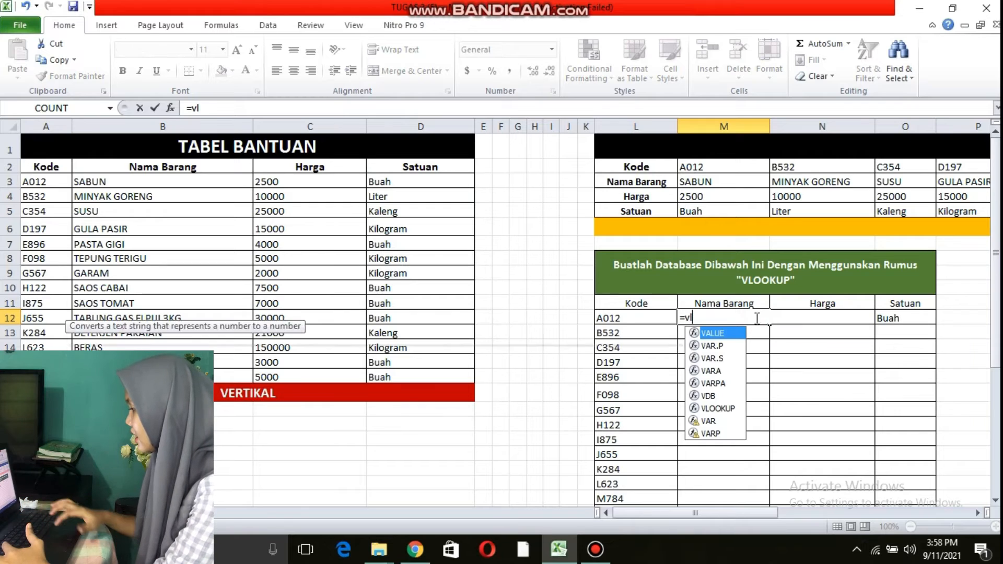
{"action": "type", "text": "o"}
{"action": "double_click", "coordinate": [734, 333]}
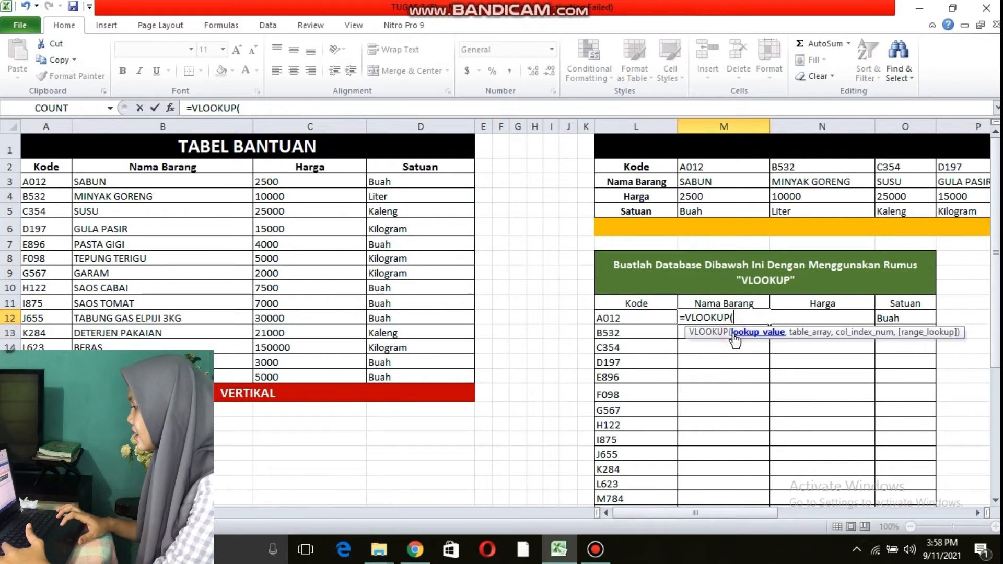
{"action": "left_click", "coordinate": [631, 324]}
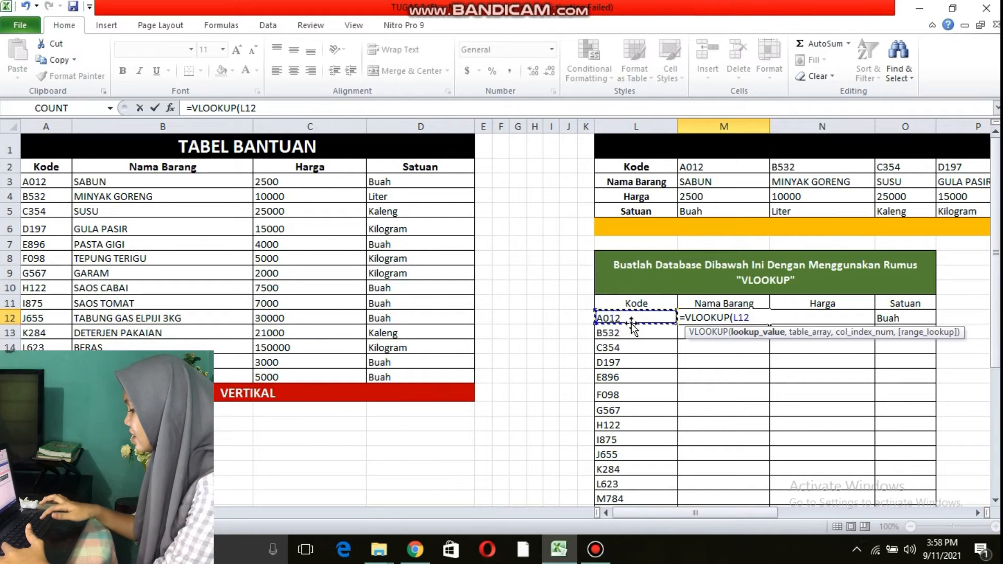
{"action": "type", "text": ","}
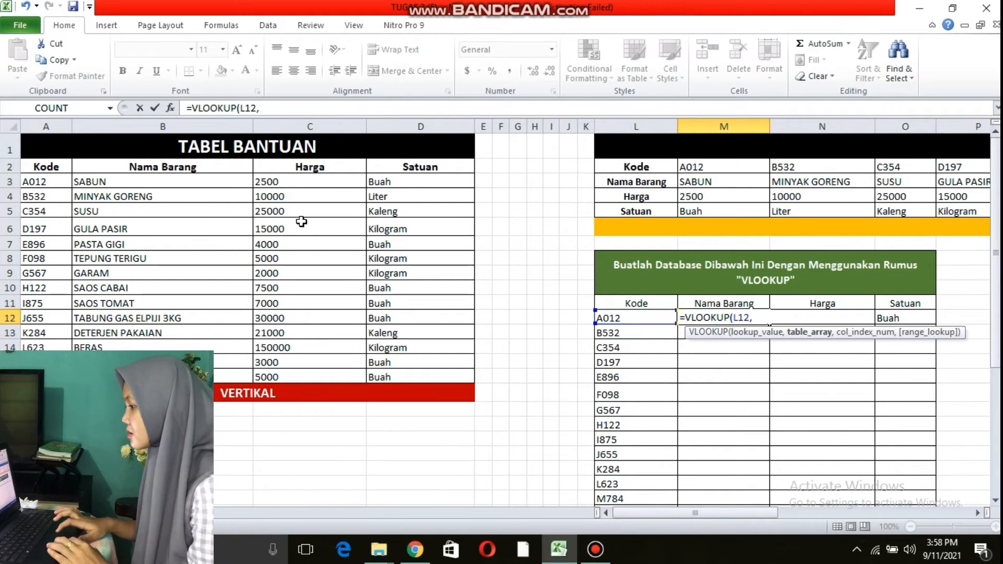
{"action": "left_click_drag", "start_coordinate": [58, 181], "coordinate": [417, 371]}
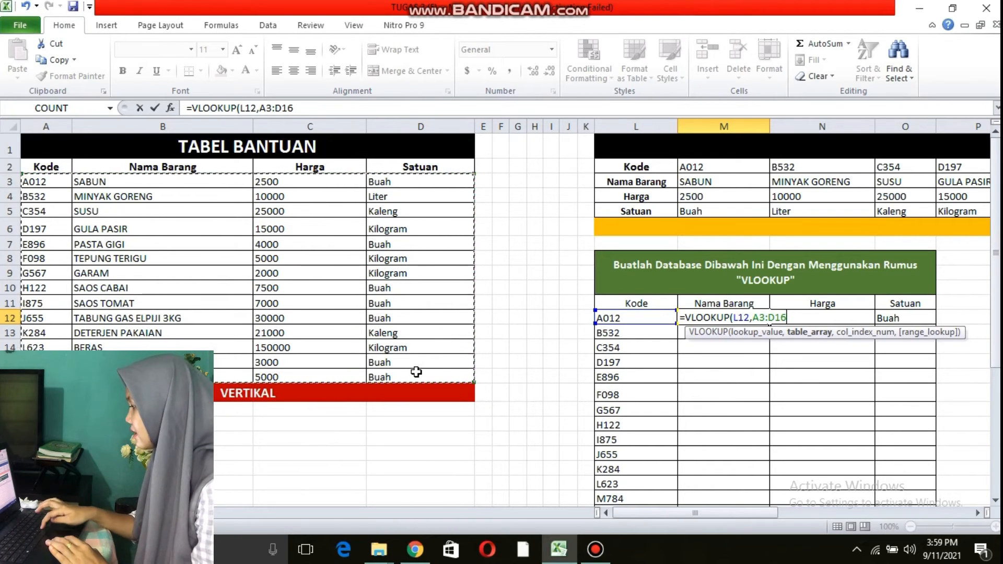
Complete the VLOOKUP formula in cell M12 with column index 2 and the range lookup option FALSE
{"action": "type", "text": ","}
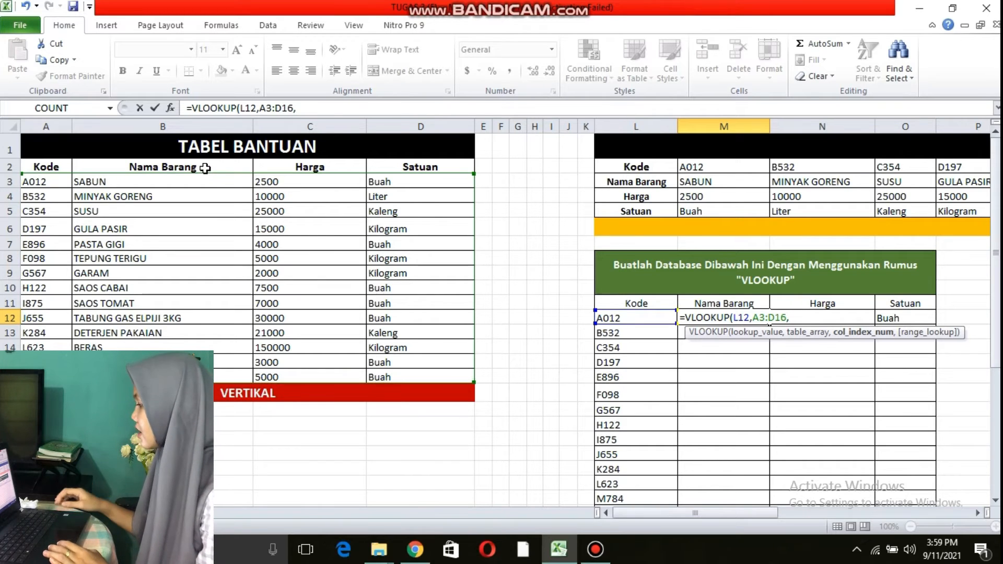
{"action": "type", "text": "2"}
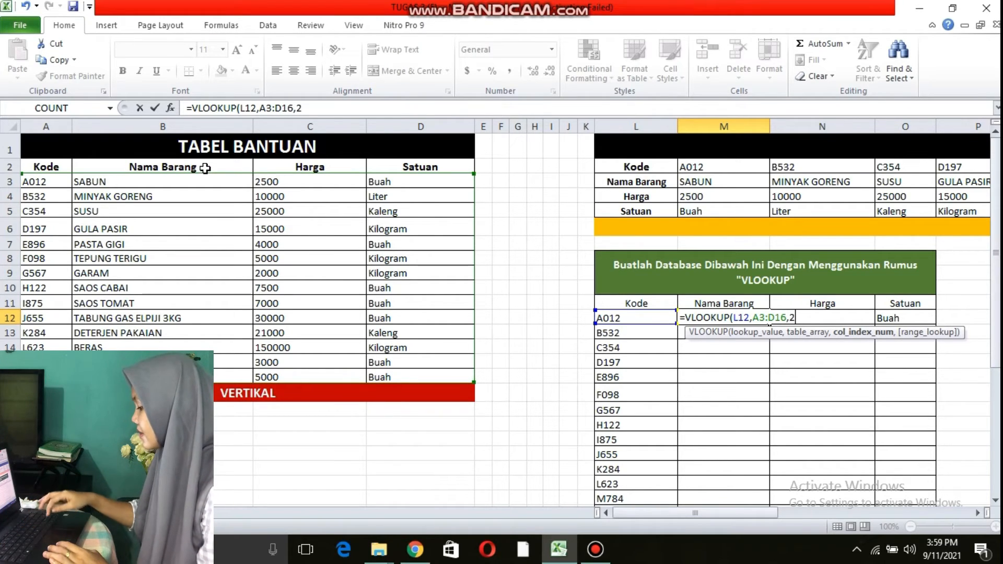
{"action": "type", "text": ","}
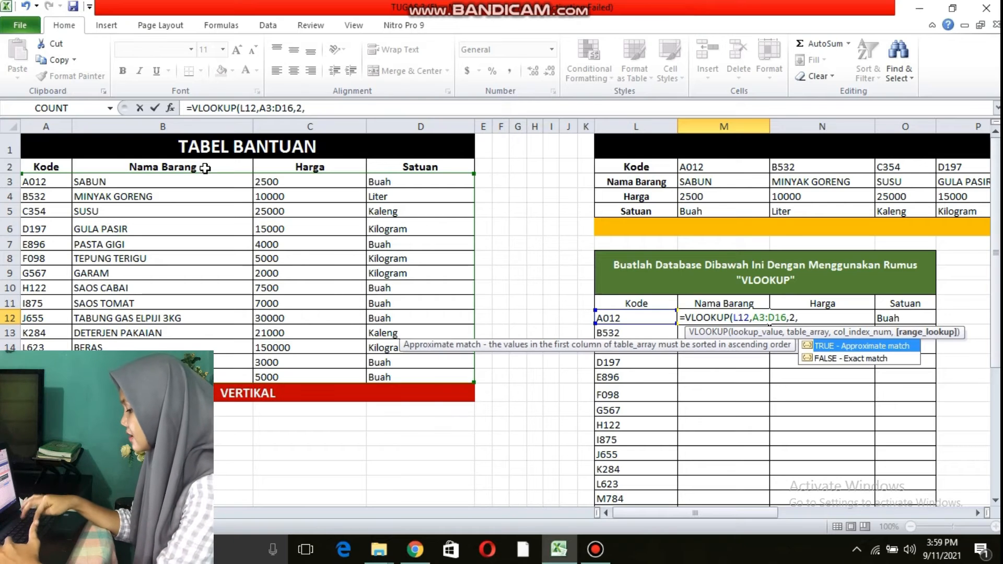
{"action": "type", "text": "fak"}
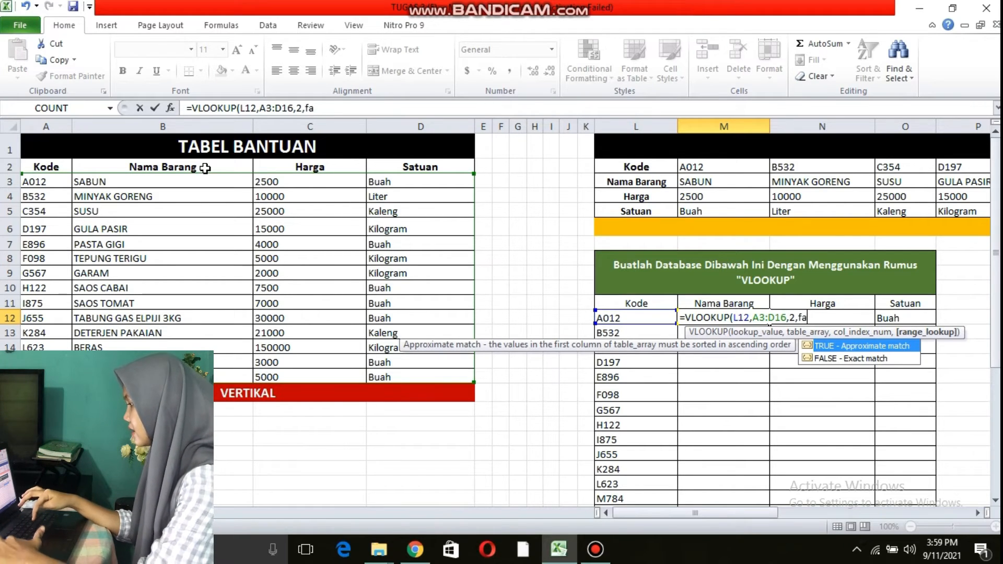
{"action": "key", "text": "BackSpace"}
{"action": "type", "text": "lse"}
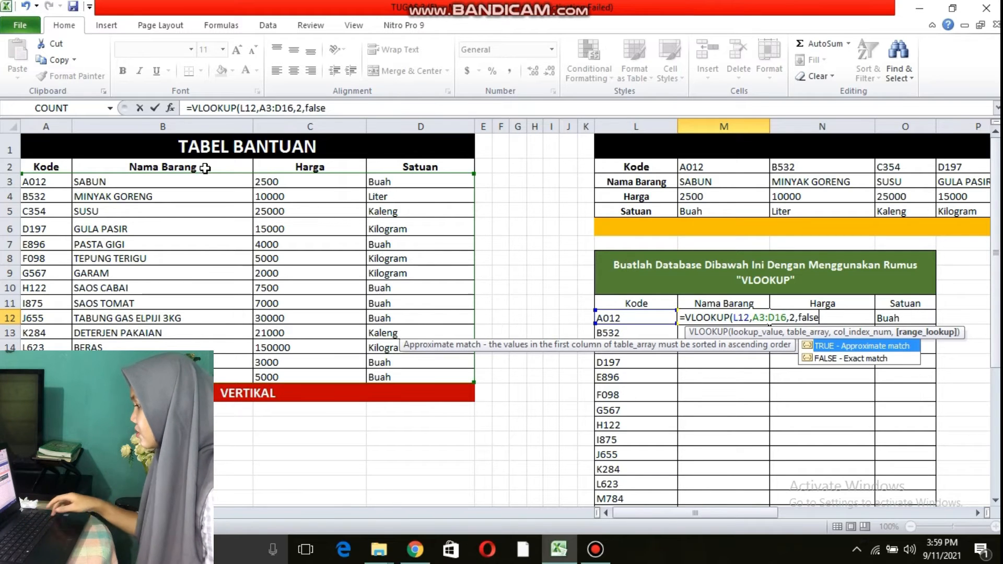
{"action": "type", "text": ")"}
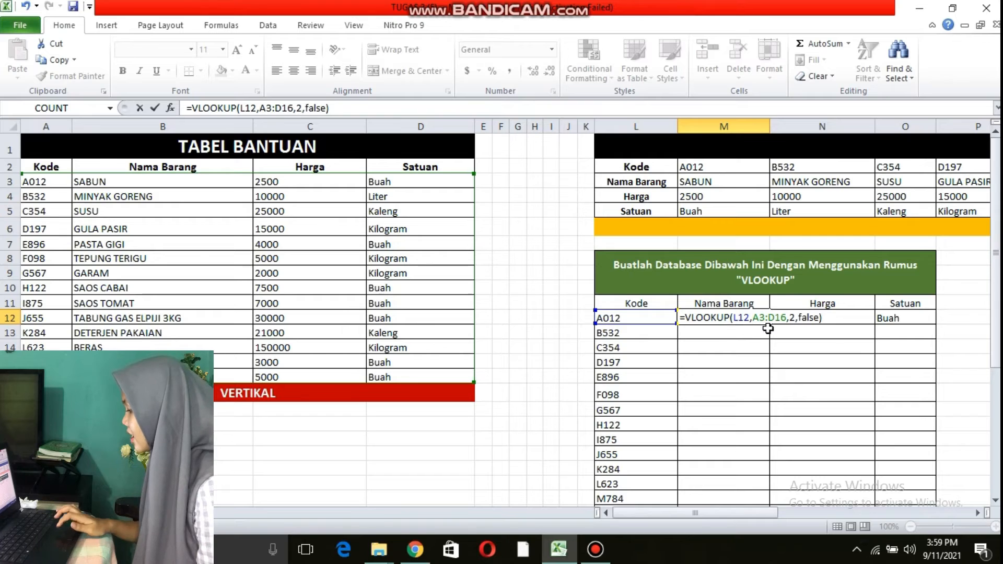
{"action": "key", "text": "Return"}
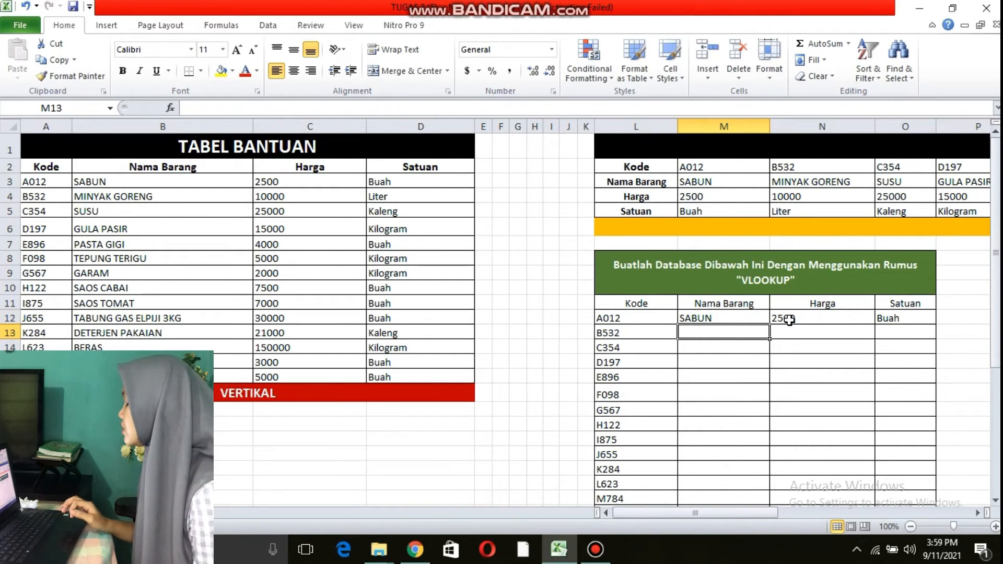
Replace the Harga formula in cell N12 with a VLOOKUP of L12 in the table range A3:D16
{"action": "left_click", "coordinate": [789, 320]}
{"action": "double_click", "coordinate": [790, 320]}
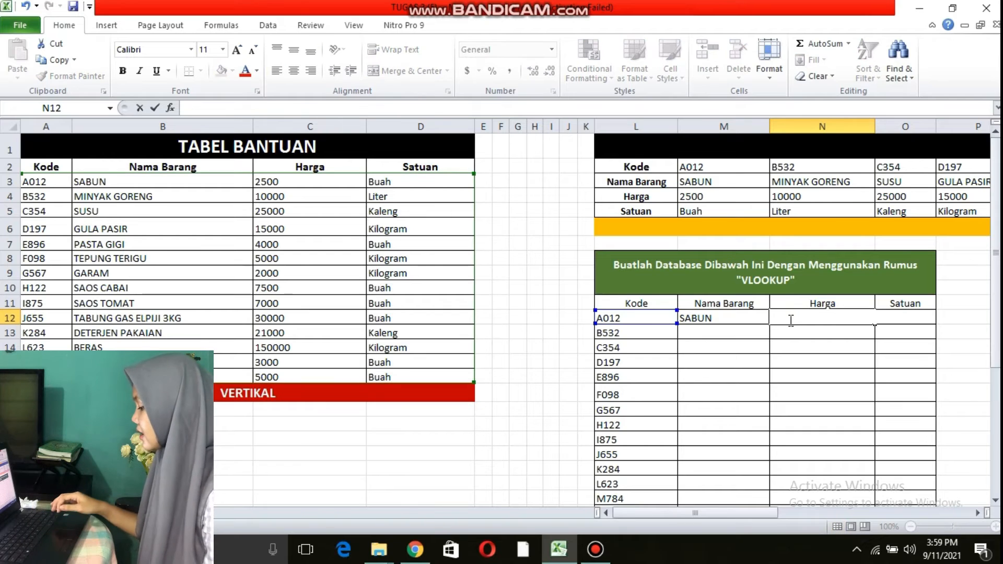
{"action": "type", "text": "="}
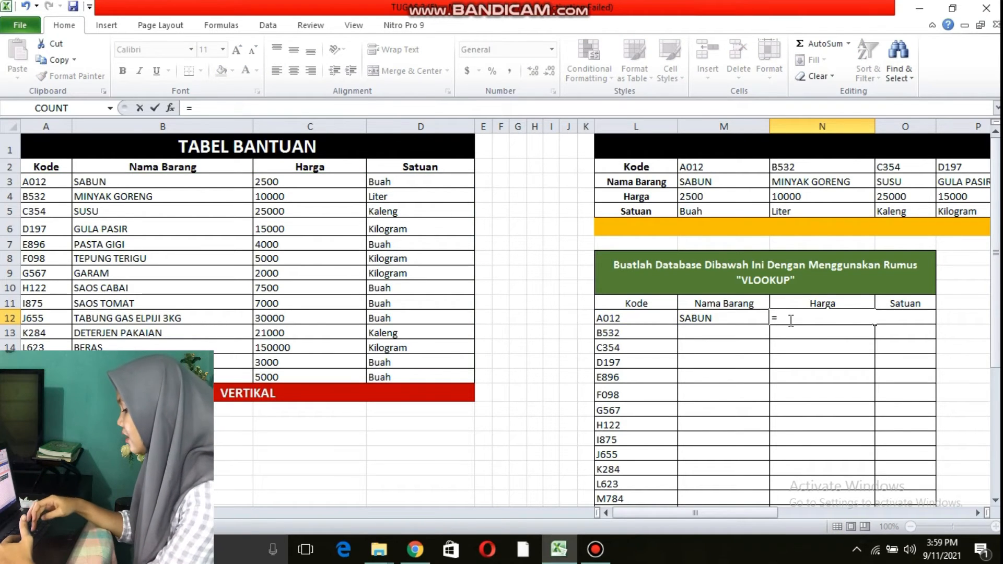
{"action": "type", "text": "vl"}
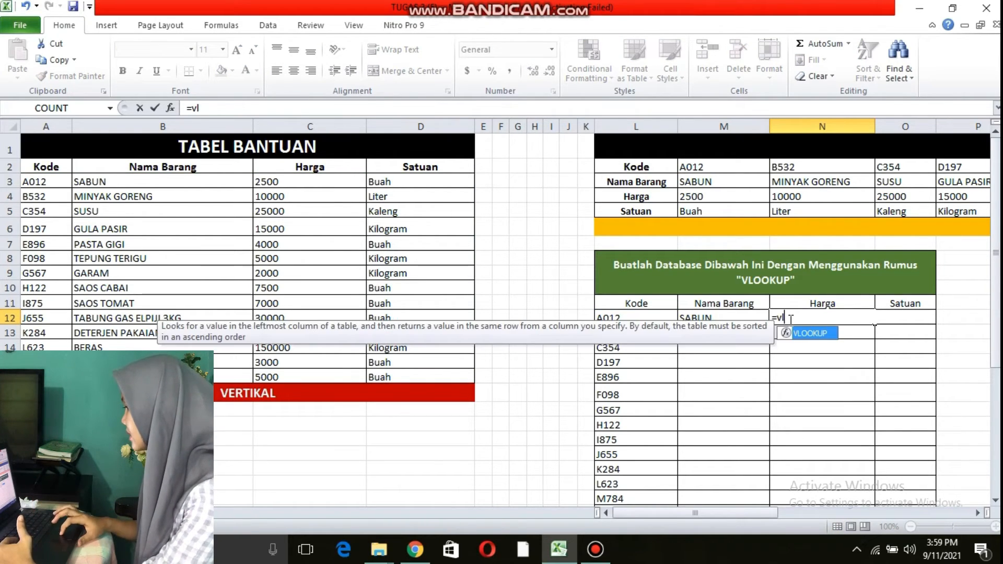
{"action": "double_click", "coordinate": [810, 334]}
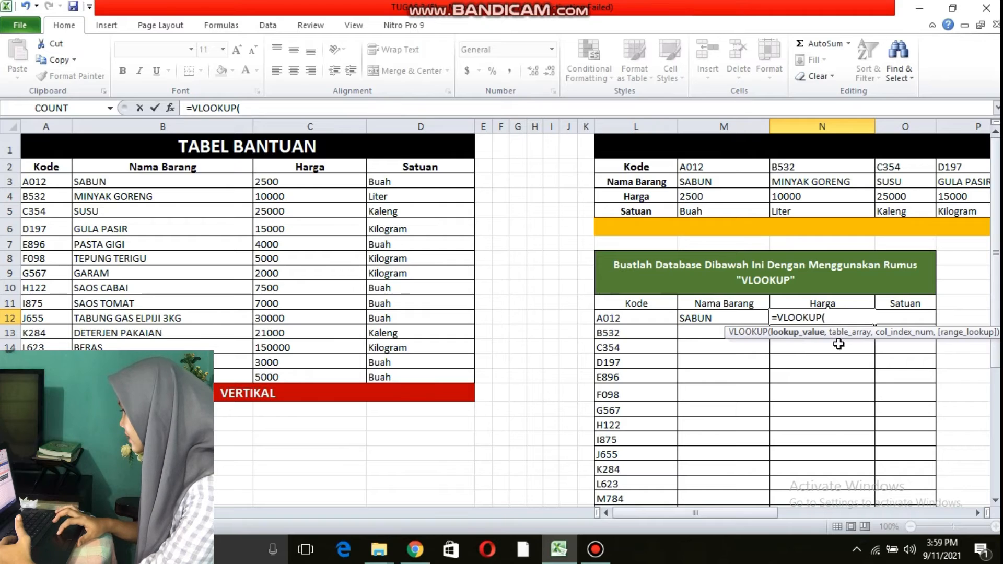
{"action": "left_click", "coordinate": [629, 319]}
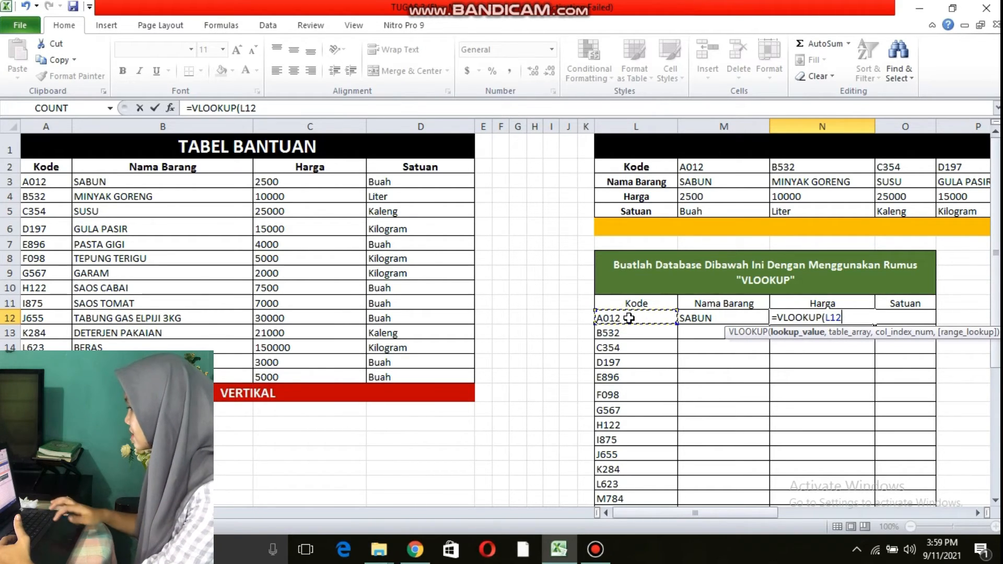
{"action": "type", "text": ","}
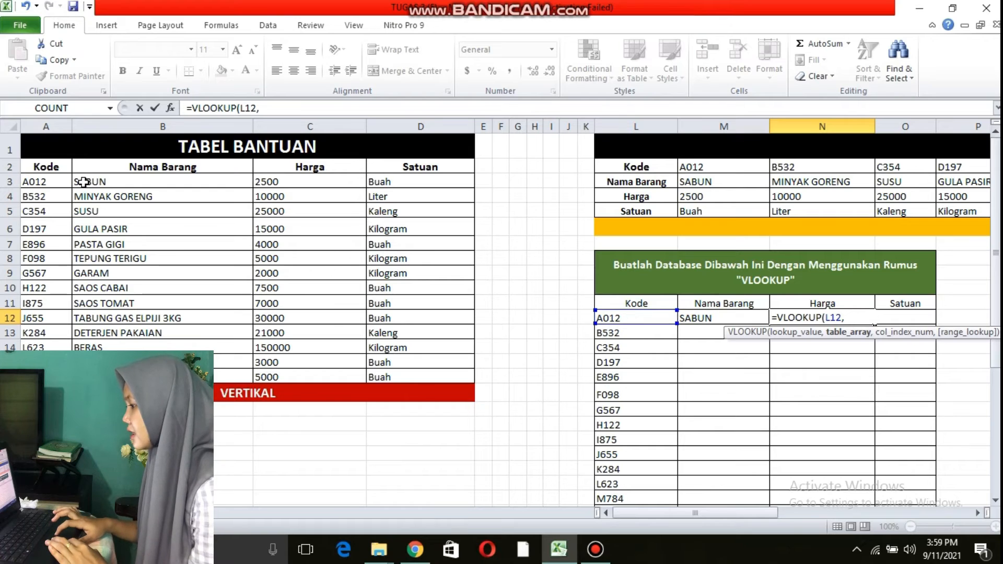
{"action": "left_click_drag", "start_coordinate": [45, 178], "coordinate": [419, 376]}
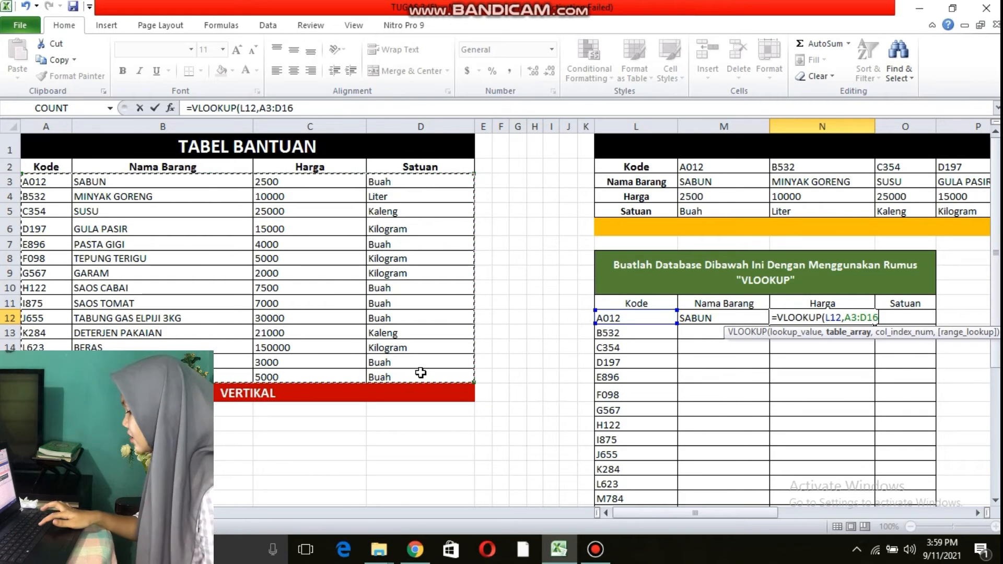
{"action": "type", "text": ","}
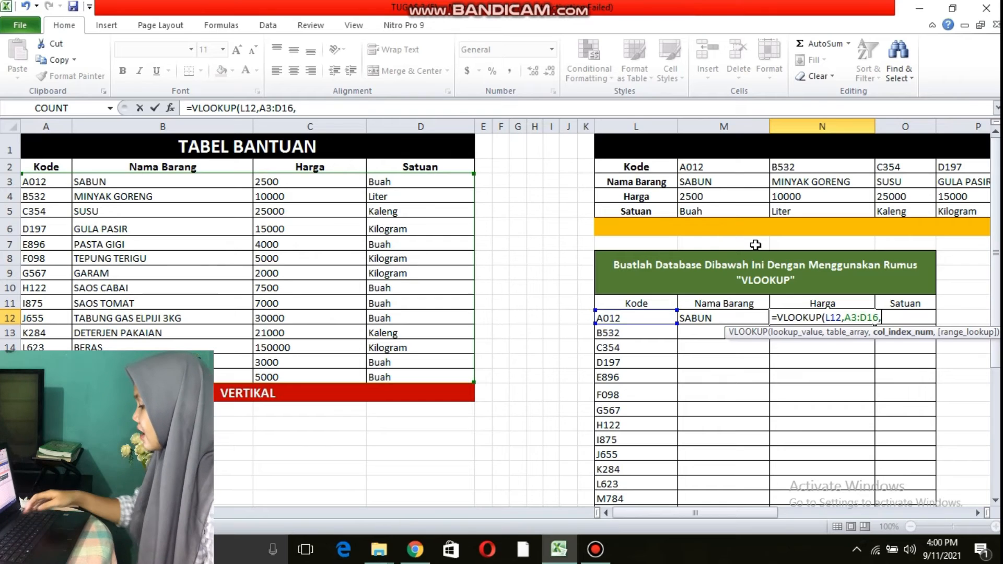
Complete the VLOOKUP formula in cell N12 with column index 3 and the range lookup option FALSE
{"action": "type", "text": "3,"}
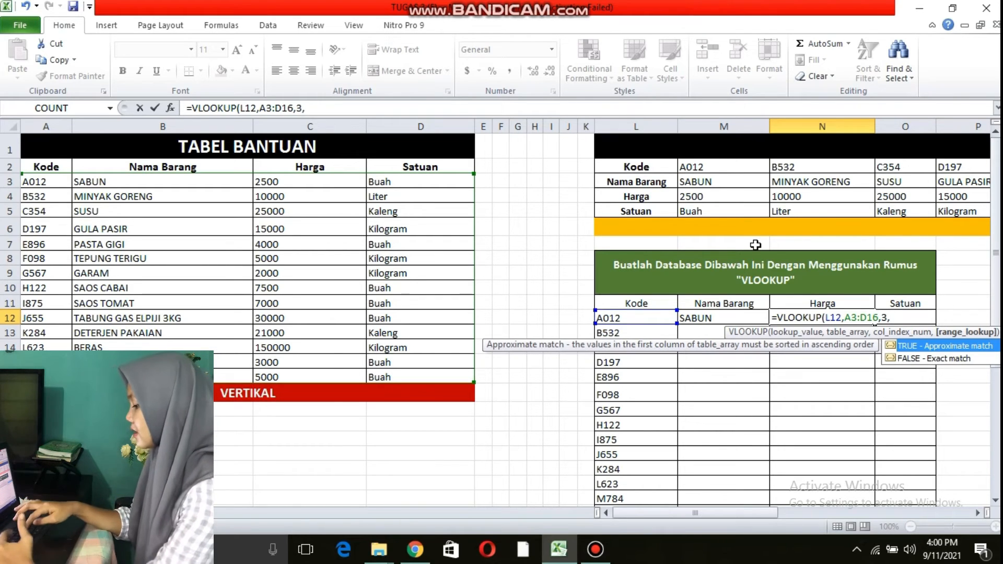
{"action": "type", "text": "fals"}
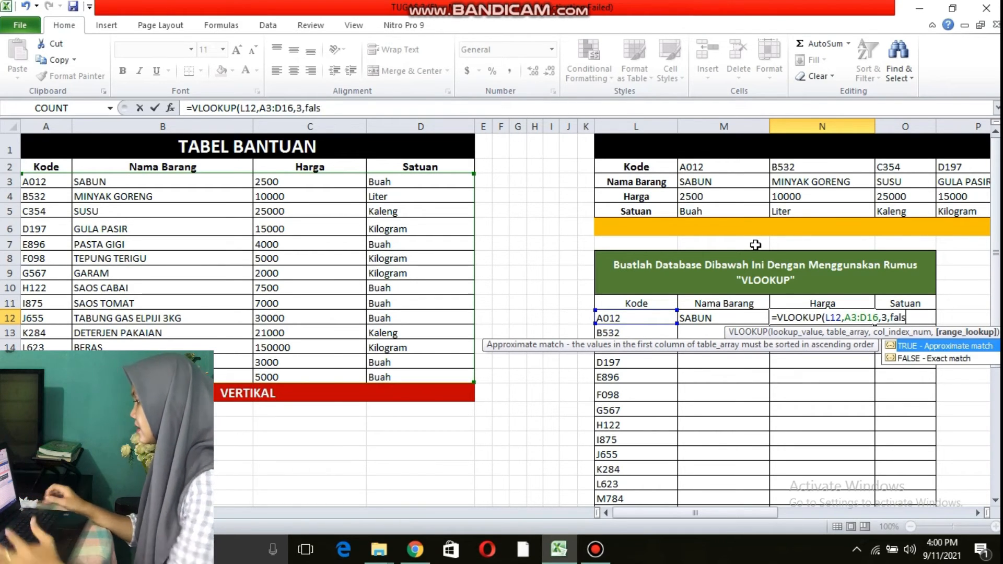
{"action": "type", "text": "e)"}
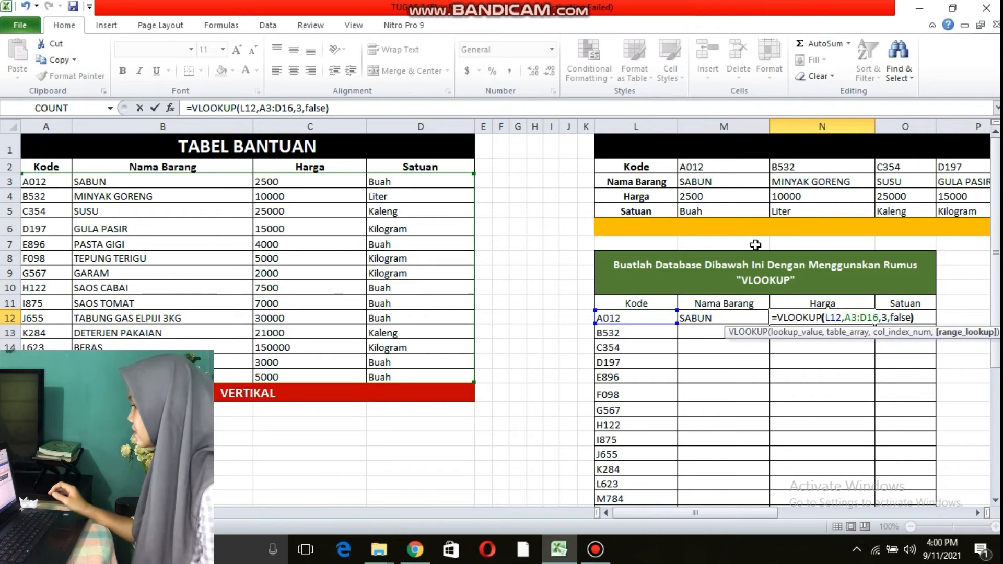
{"action": "key", "text": "Return"}
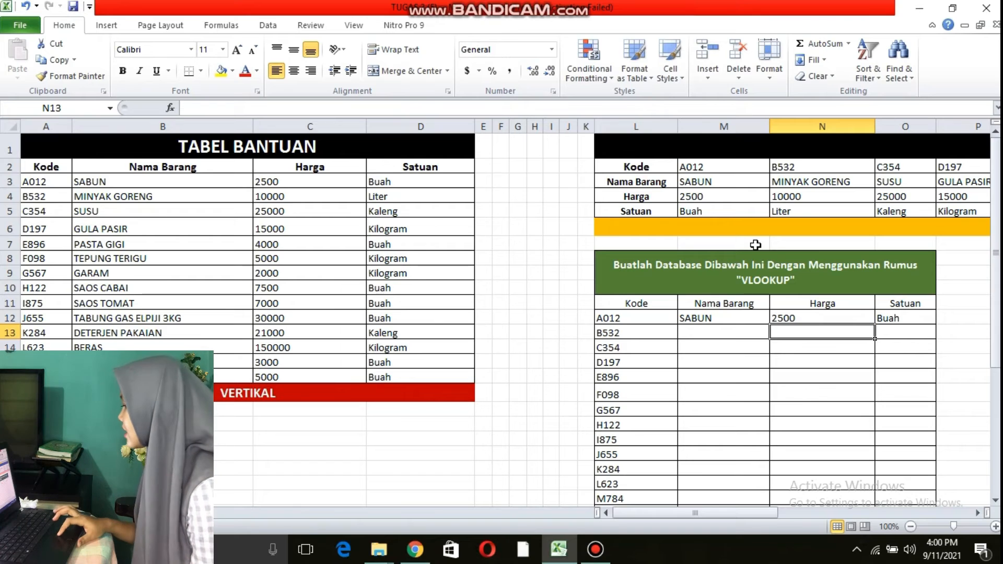
Replace the Satuan formula in cell O12 with a VLOOKUP of L12 in the table range A3:D16
{"action": "left_click", "coordinate": [909, 319]}
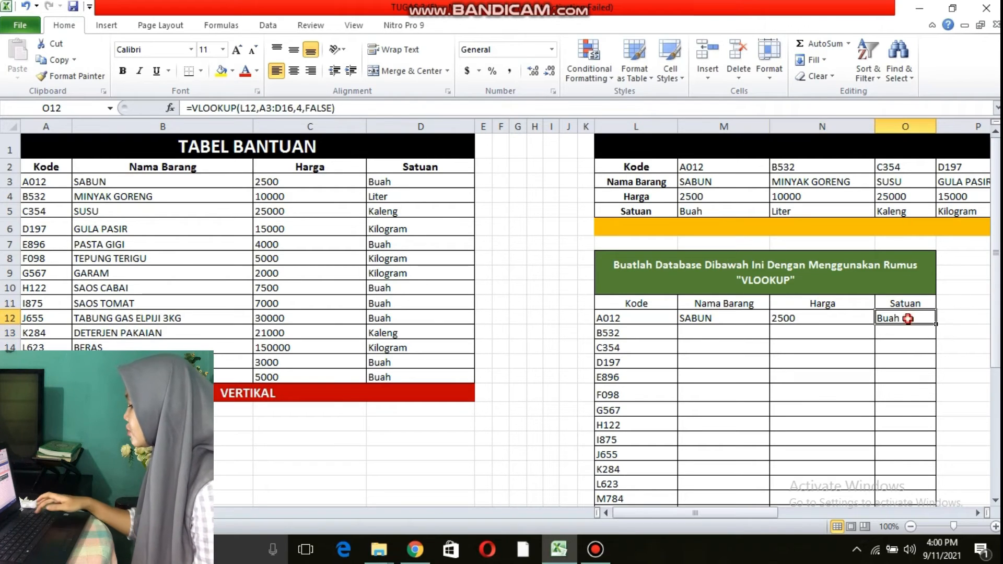
{"action": "key", "text": "BackSpace"}
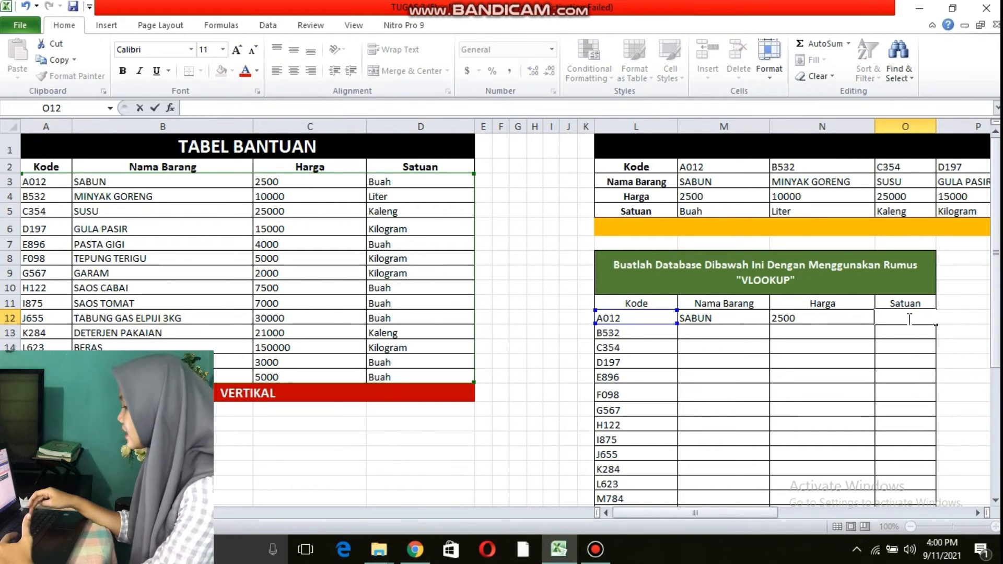
{"action": "type", "text": "="}
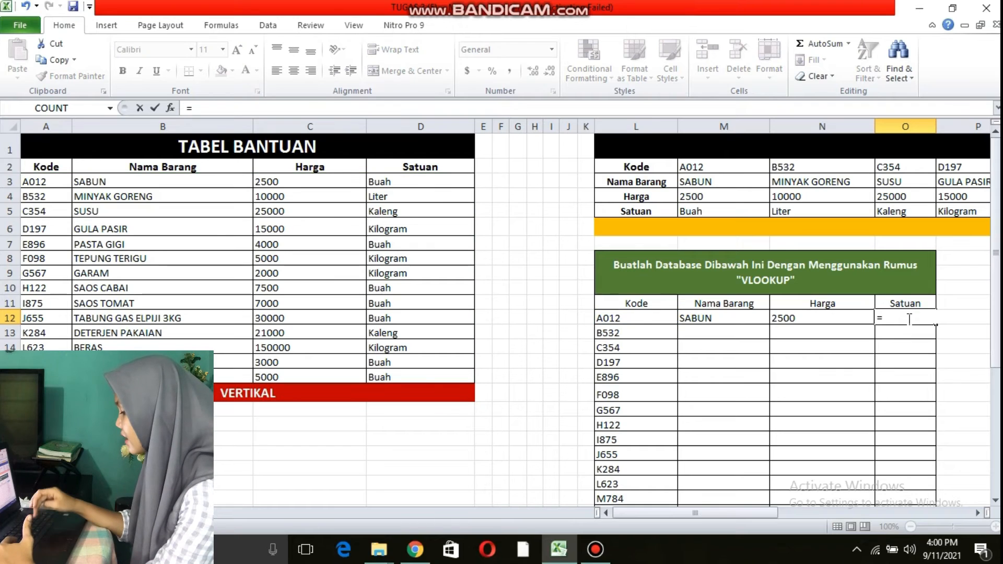
{"action": "type", "text": "vlo"}
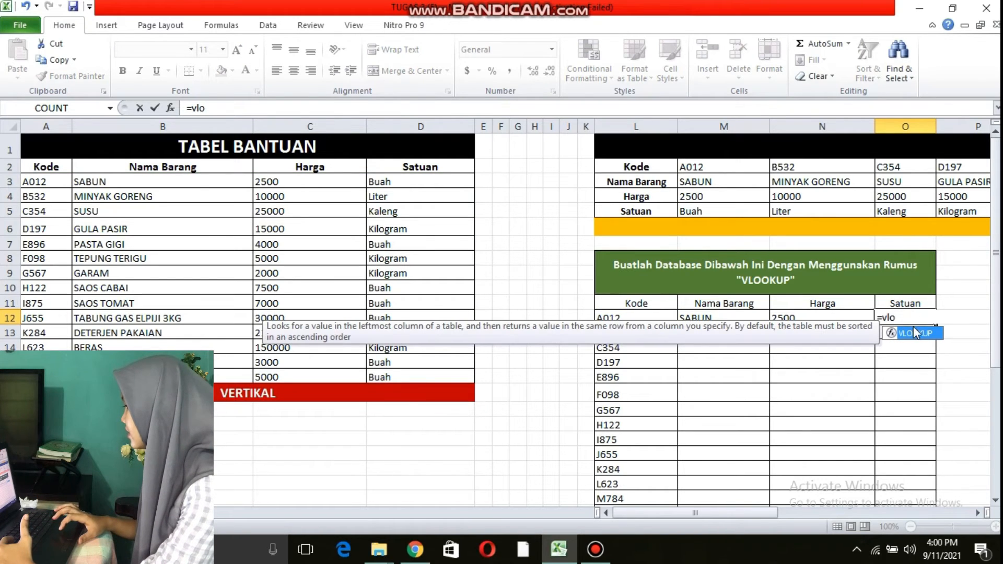
{"action": "double_click", "coordinate": [915, 333]}
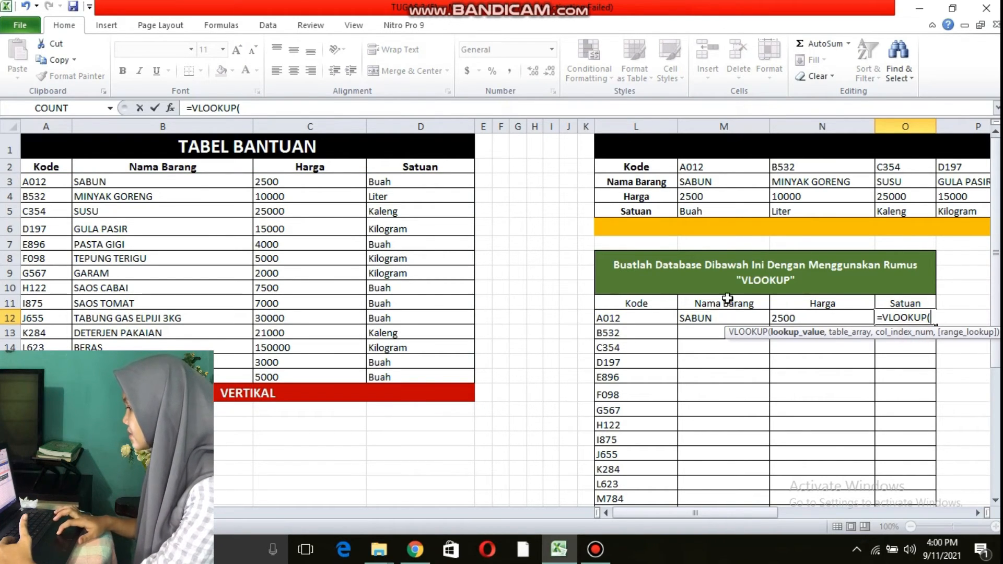
{"action": "left_click", "coordinate": [667, 318]}
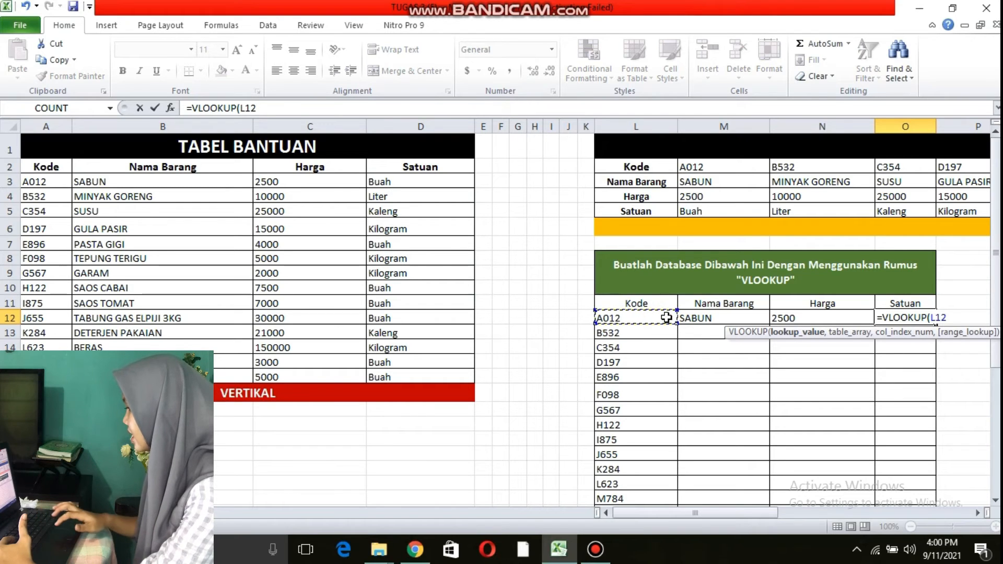
{"action": "type", "text": ","}
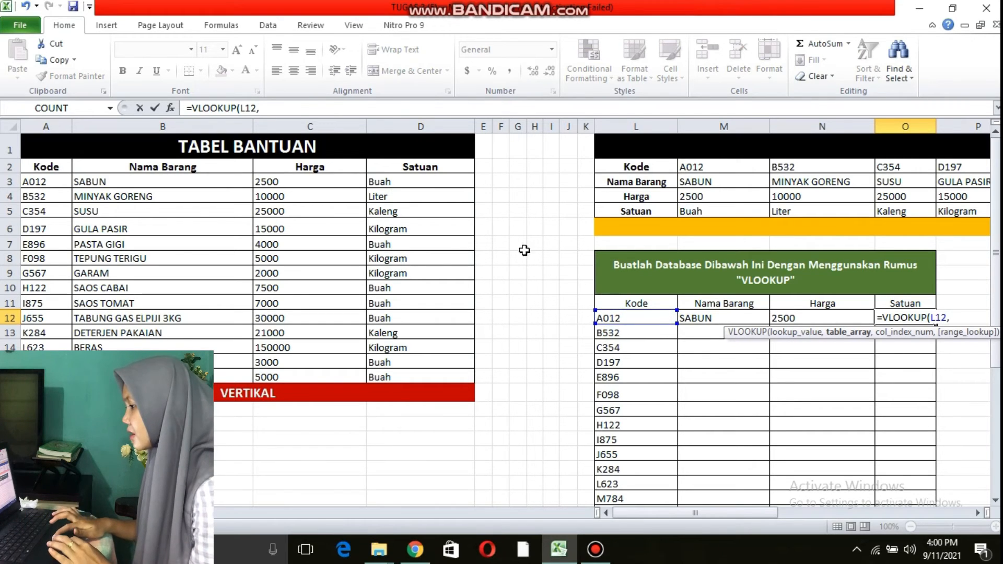
{"action": "left_click_drag", "start_coordinate": [46, 182], "coordinate": [447, 373]}
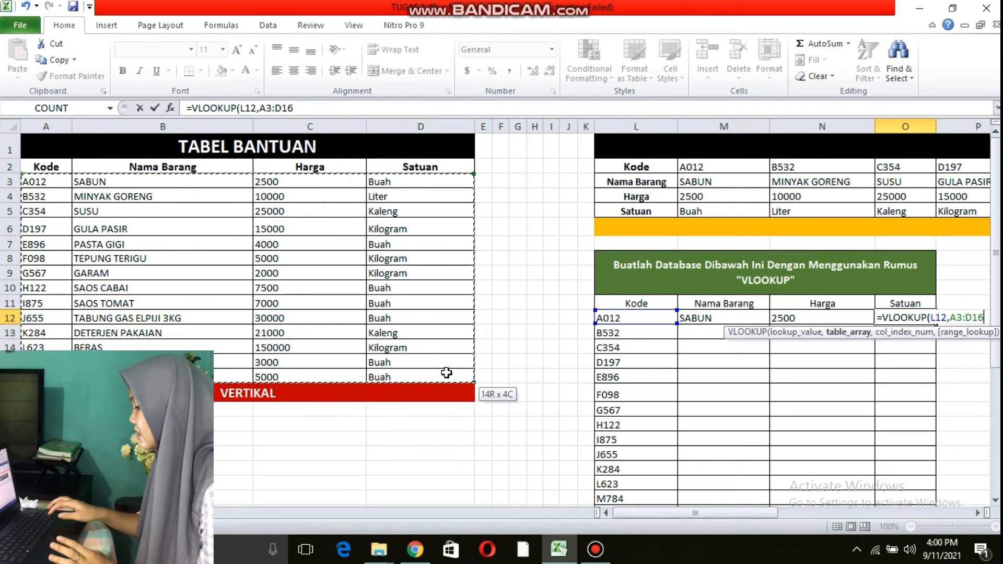
{"action": "type", "text": ","}
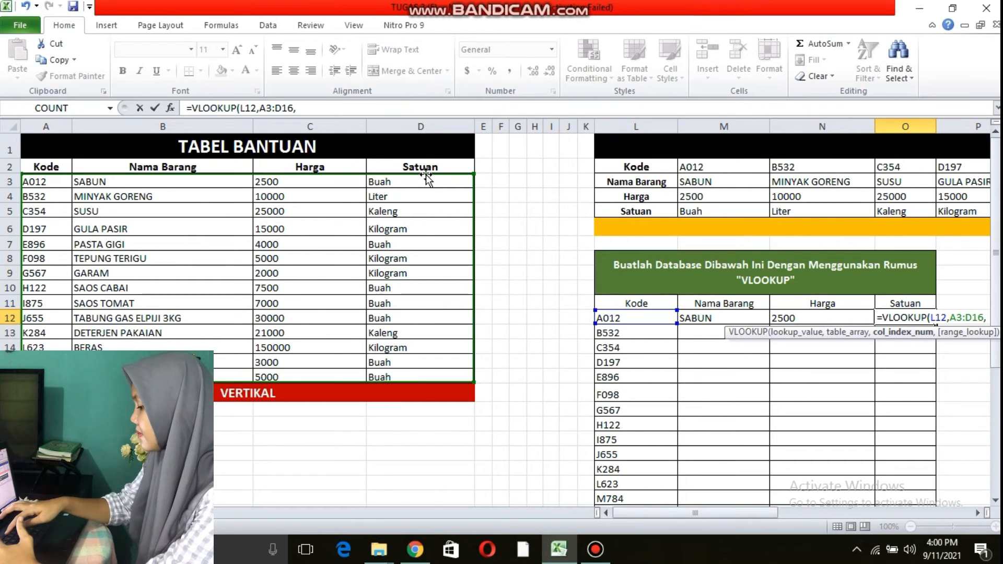
Complete the VLOOKUP formula in cell O12 with column index 4 and the range lookup option FALSE
{"action": "type", "text": "4"}
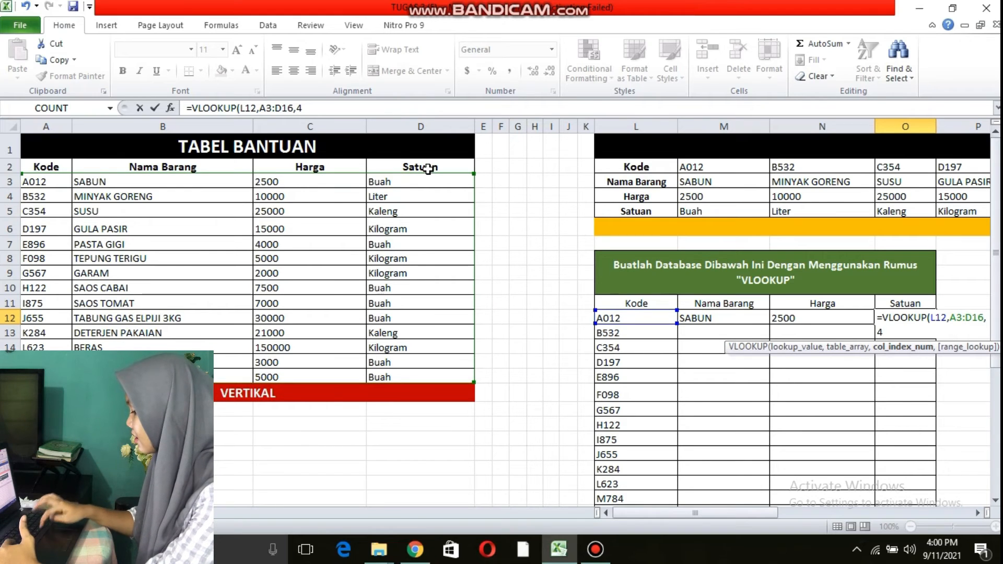
{"action": "type", "text": ",fal"}
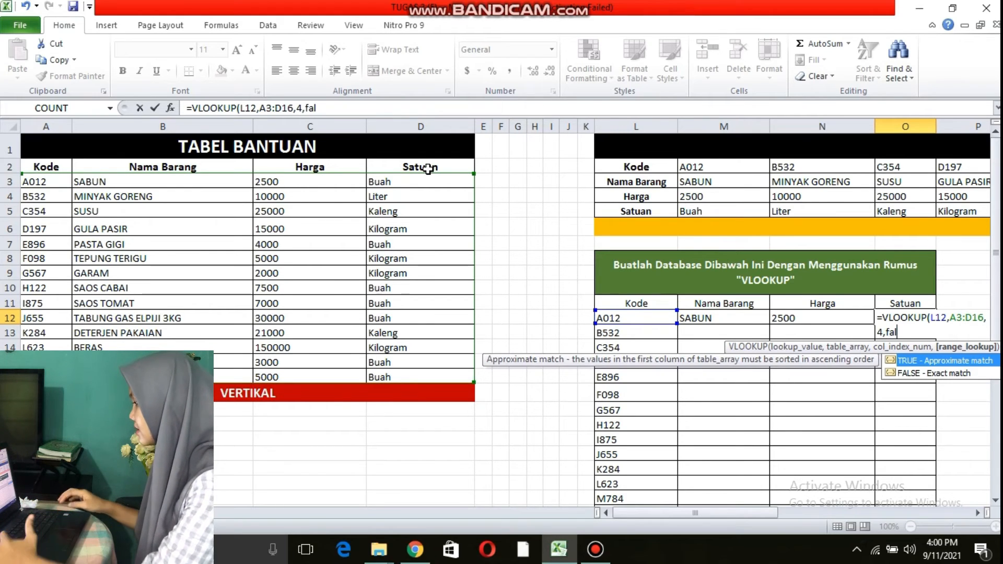
{"action": "type", "text": "se)"}
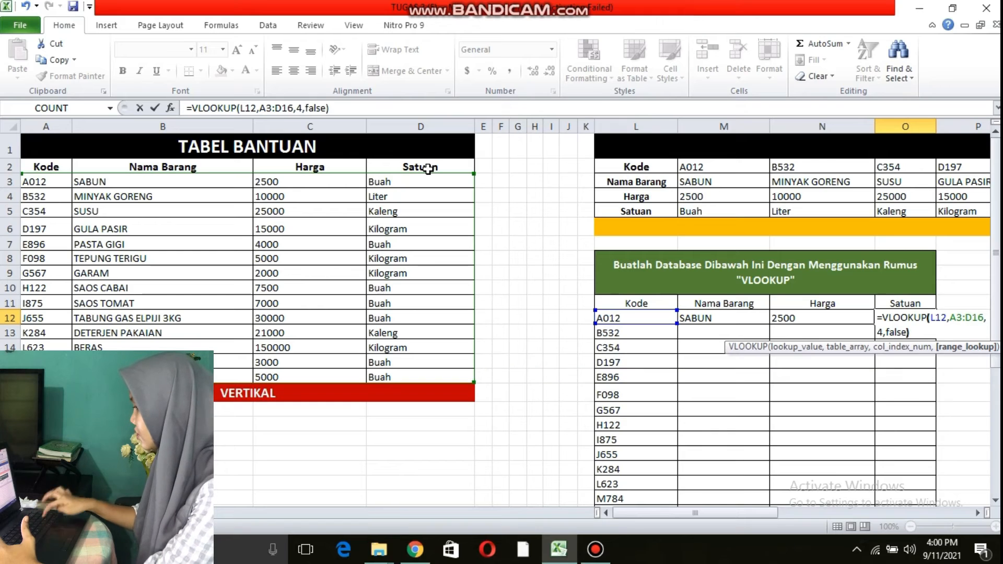
{"action": "key", "text": "Return"}
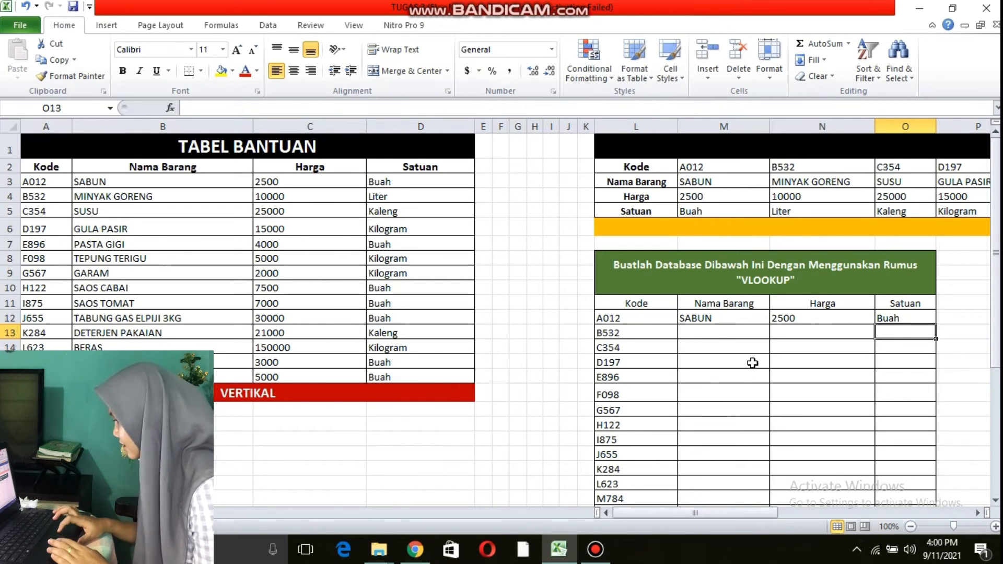
Replace the Nama Barang formula in cell R12 of the HLOOKUP database with an HLOOKUP using Q12 as lookup value
{"action": "left_click", "coordinate": [997, 397]}
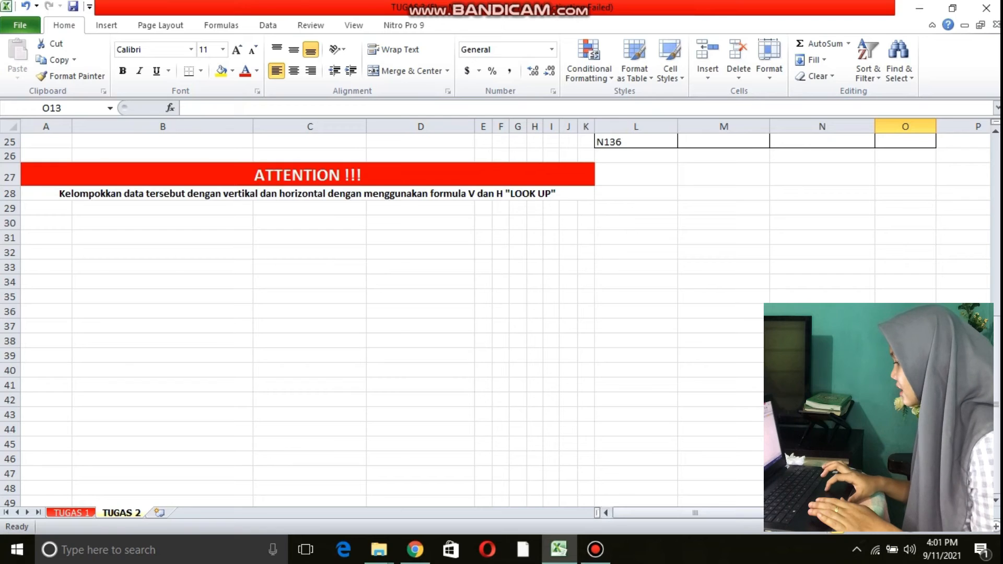
{"action": "left_click", "coordinate": [920, 513]}
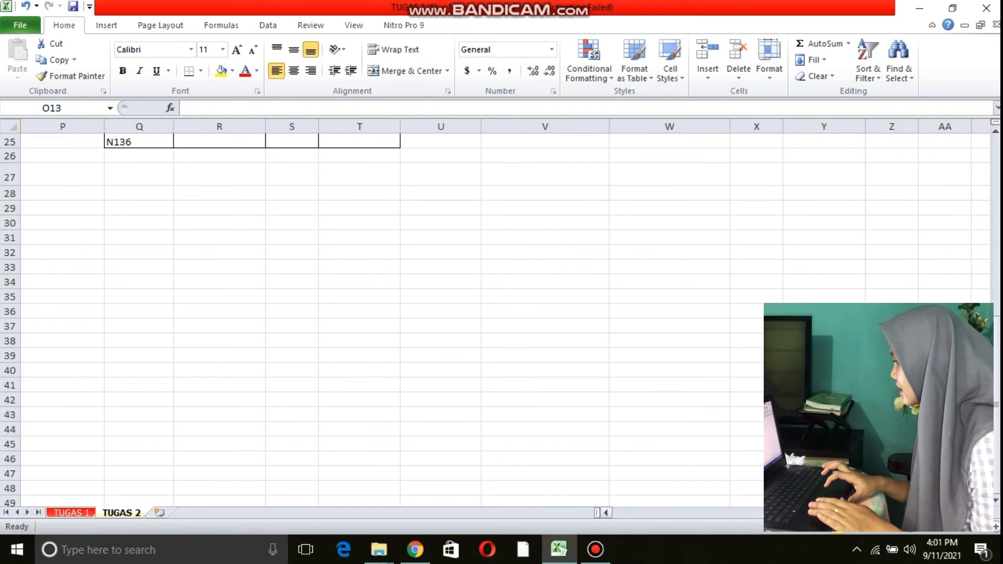
{"action": "left_click", "coordinate": [997, 254]}
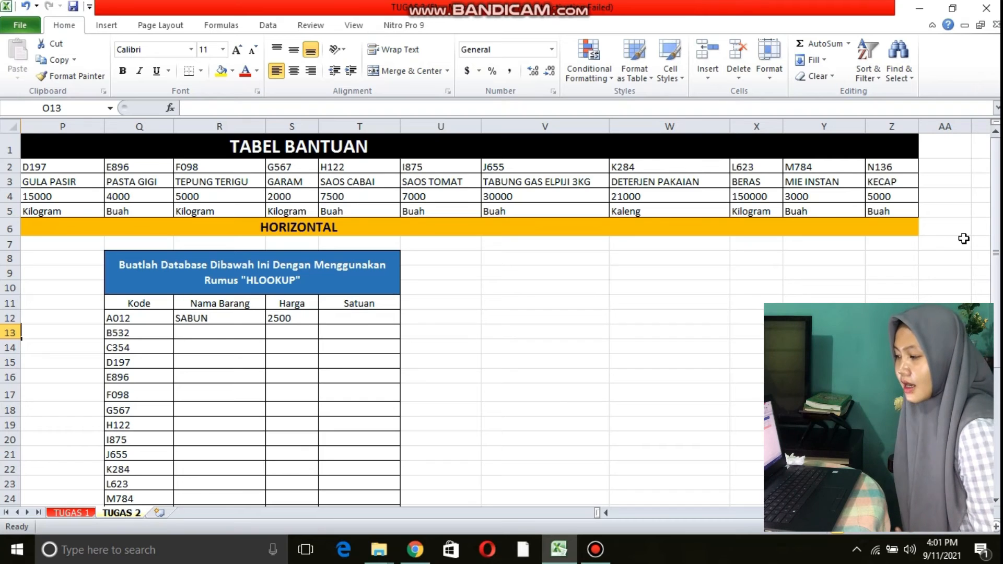
{"action": "left_click", "coordinate": [231, 322]}
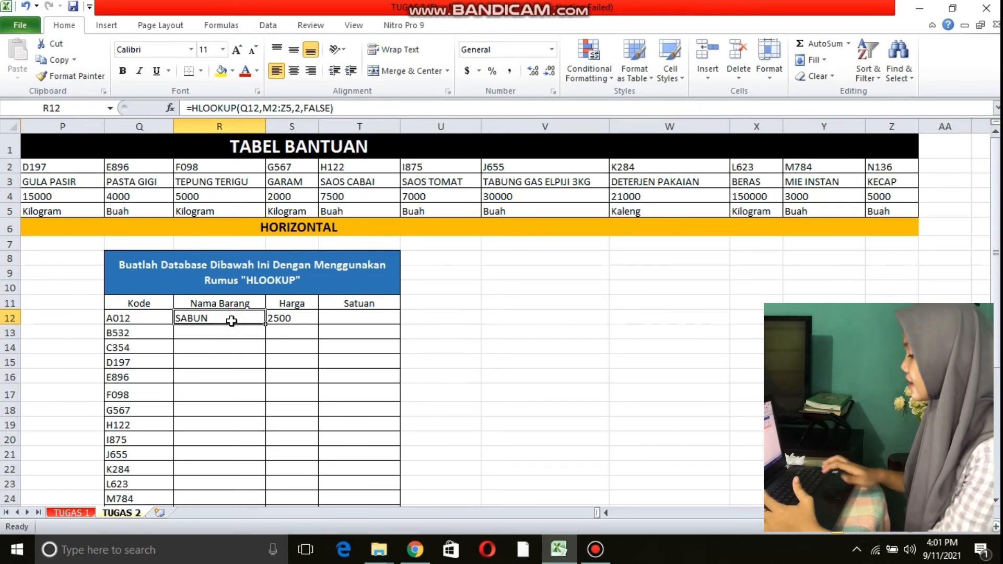
{"action": "key", "text": "BackSpace"}
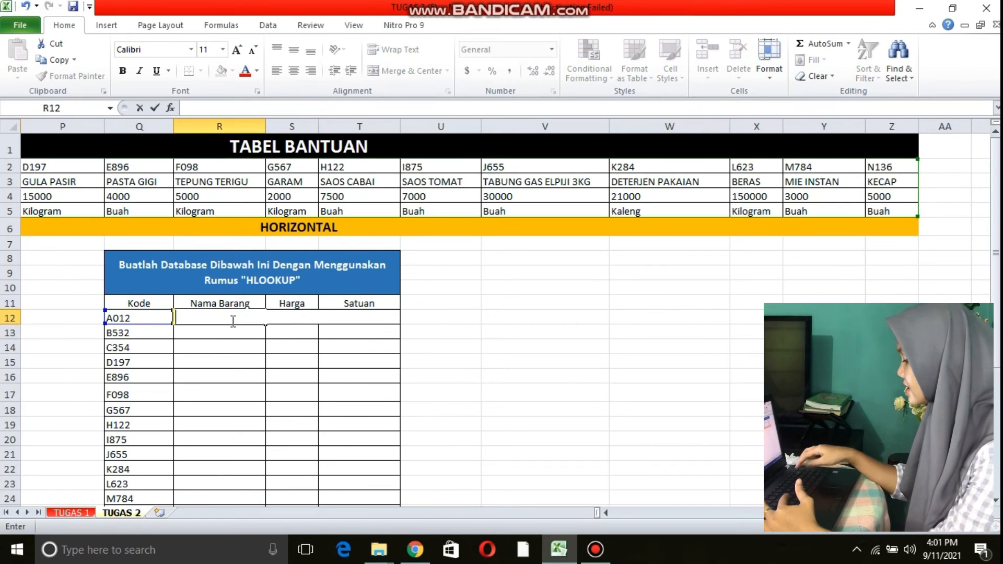
{"action": "type", "text": "=hlo"}
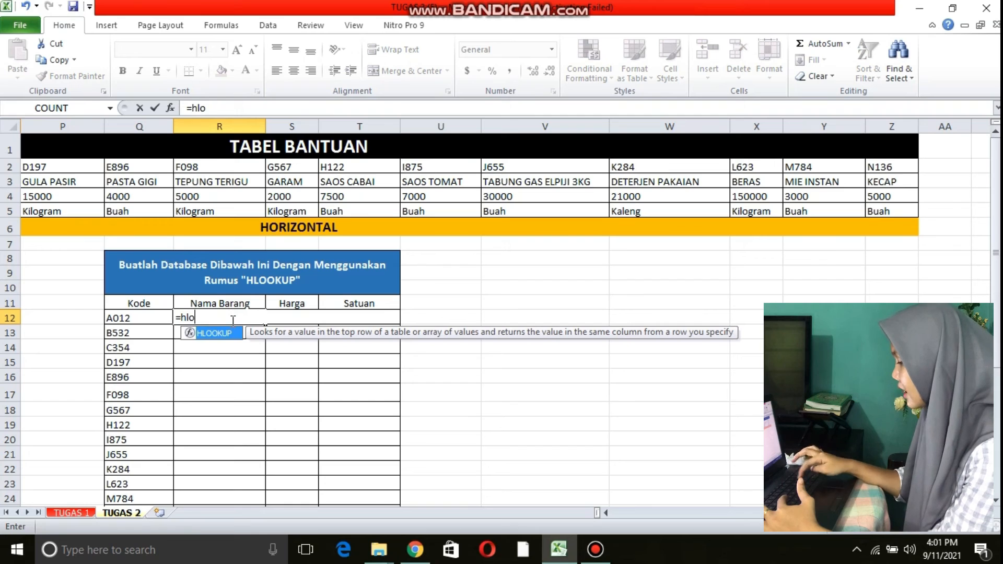
{"action": "double_click", "coordinate": [231, 335]}
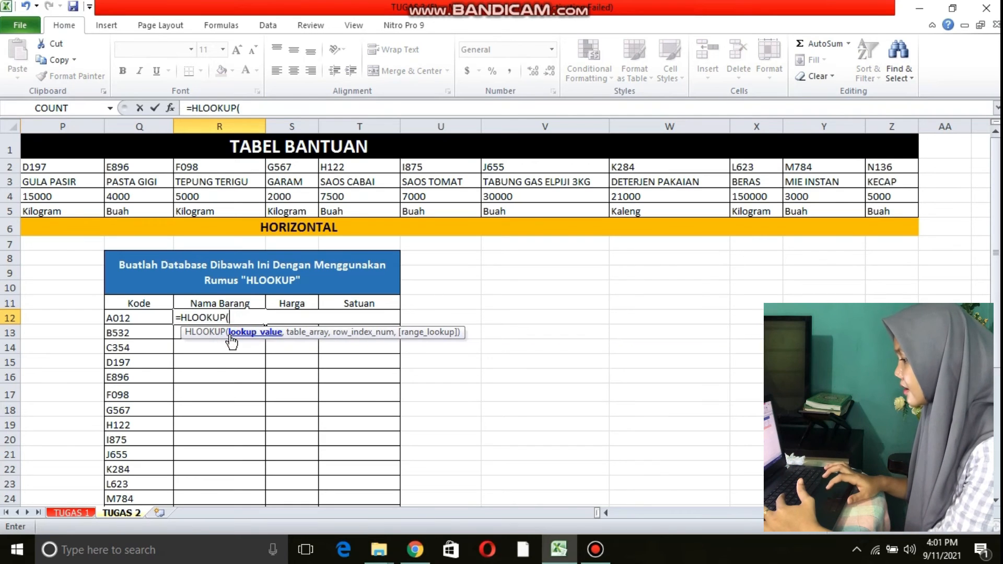
{"action": "left_click", "coordinate": [138, 319]}
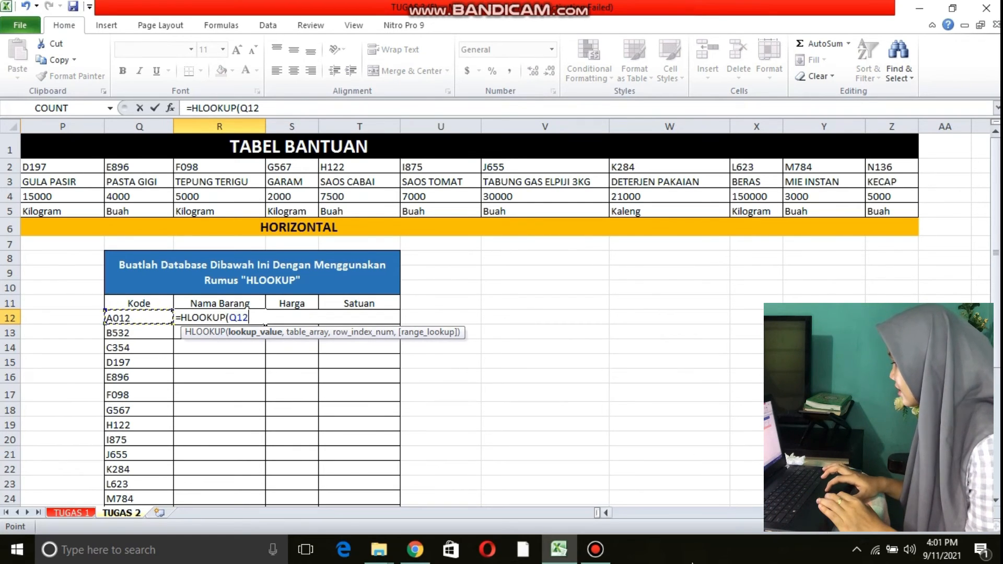
Try to complete the Nama Barang formula in cell R12 as =HLOOKUP(M2:Z5,2,FALSE)
{"action": "left_click", "coordinate": [784, 514]}
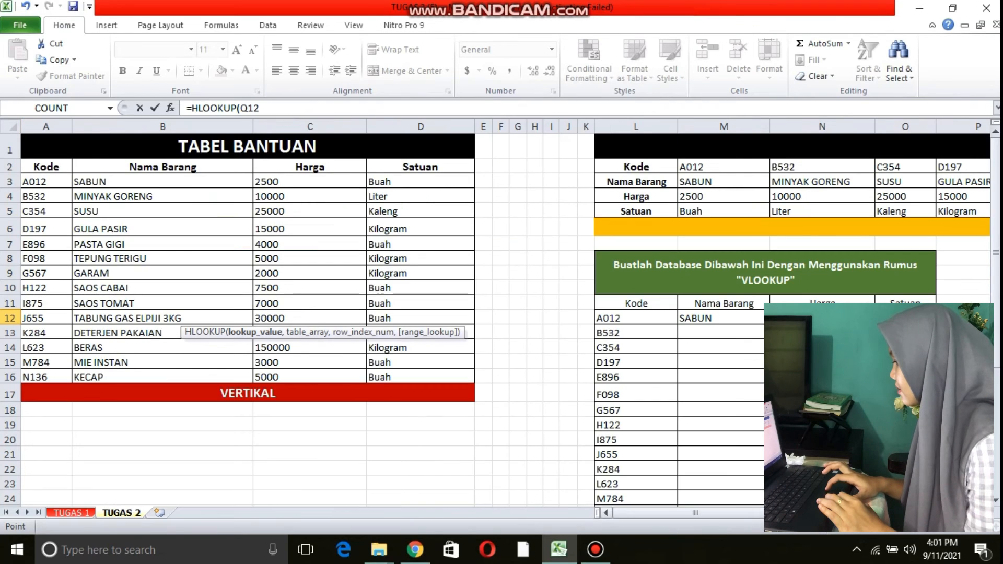
{"action": "left_click_drag", "start_coordinate": [693, 167], "coordinate": [831, 199]}
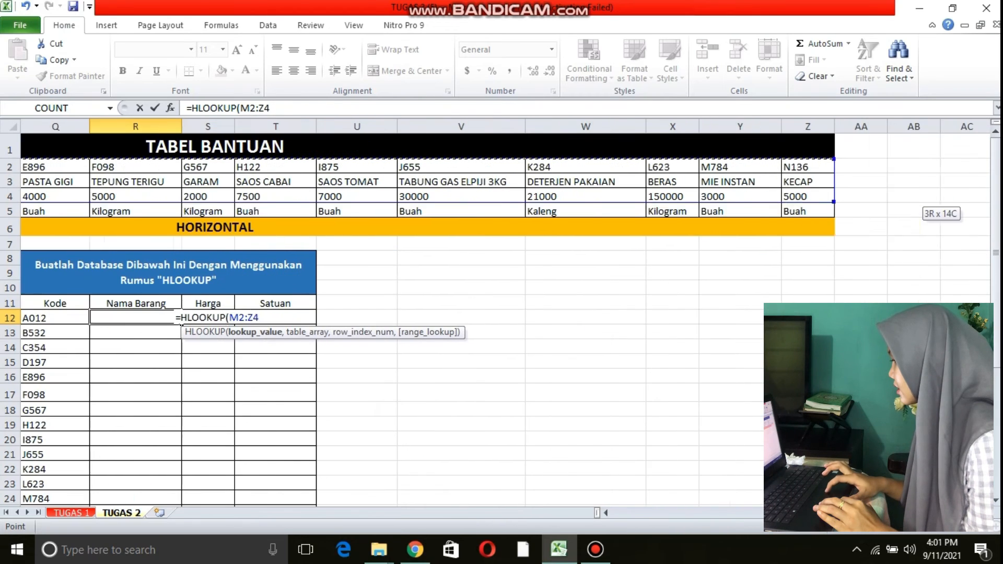
{"action": "left_click_drag", "start_coordinate": [919, 199], "coordinate": [823, 205]}
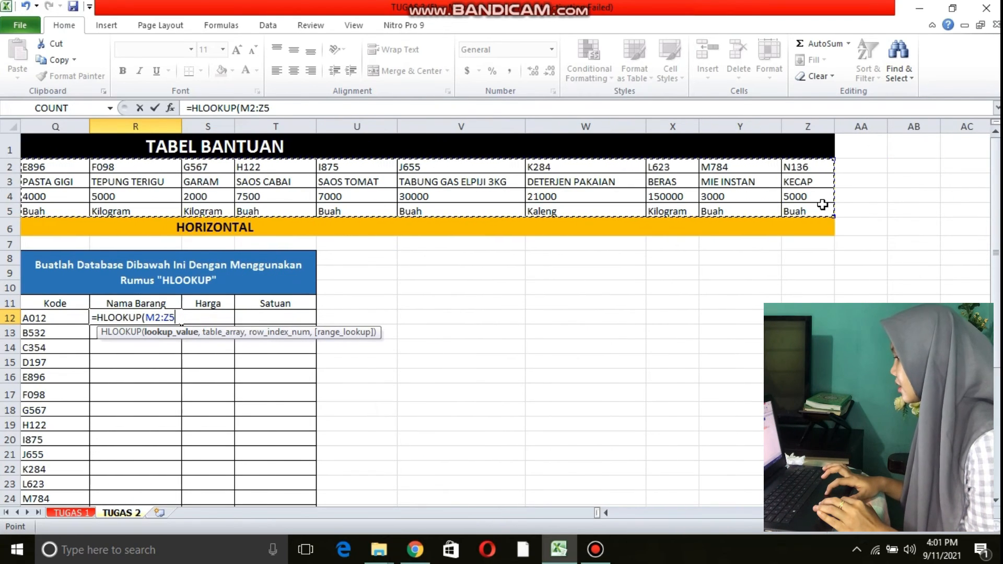
{"action": "type", "text": ","}
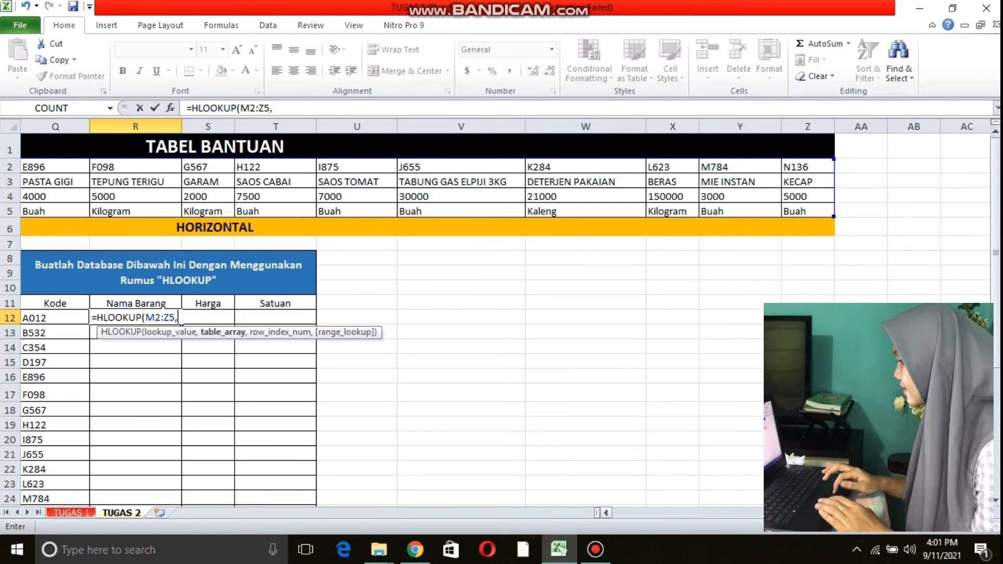
{"action": "scroll", "coordinate": [769, 423], "scroll_direction": "left", "scroll_amount": 5}
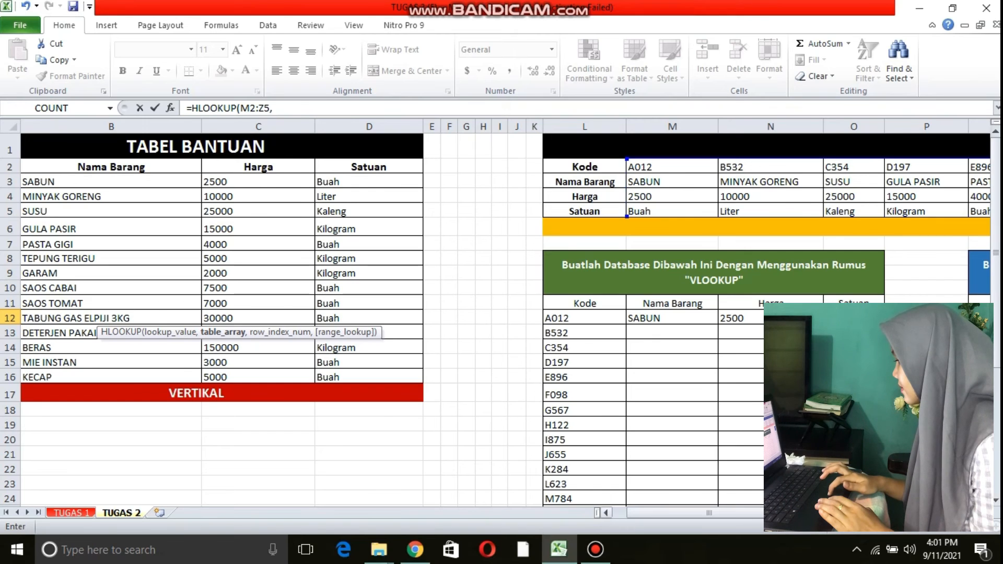
{"action": "left_click", "coordinate": [888, 514]}
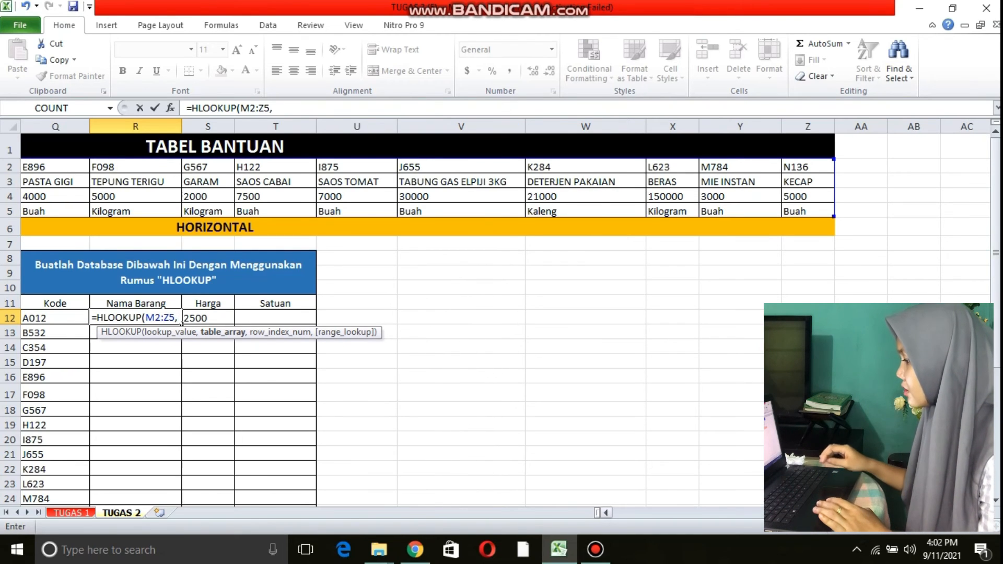
{"action": "type", "text": "2"}
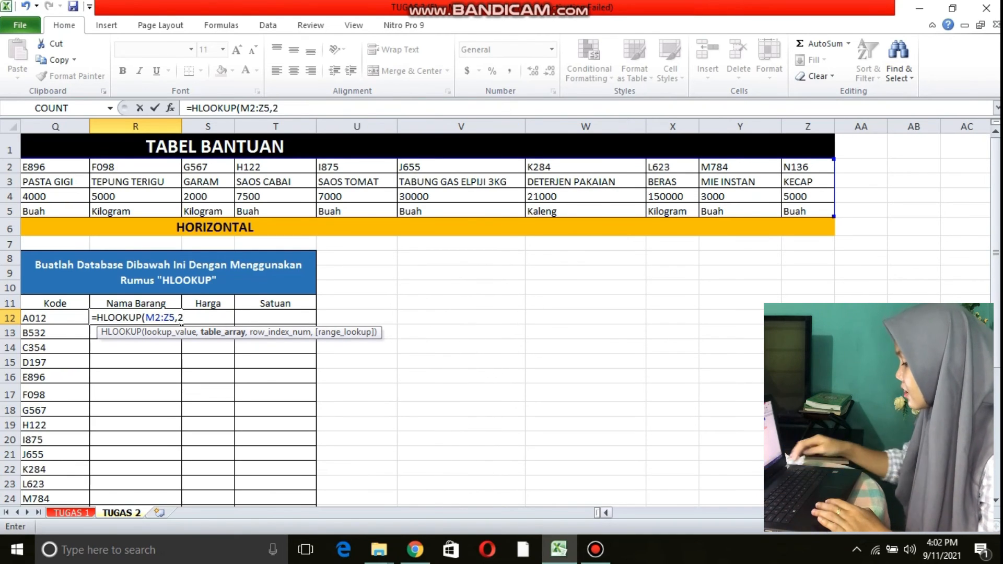
{"action": "type", "text": ",fals"}
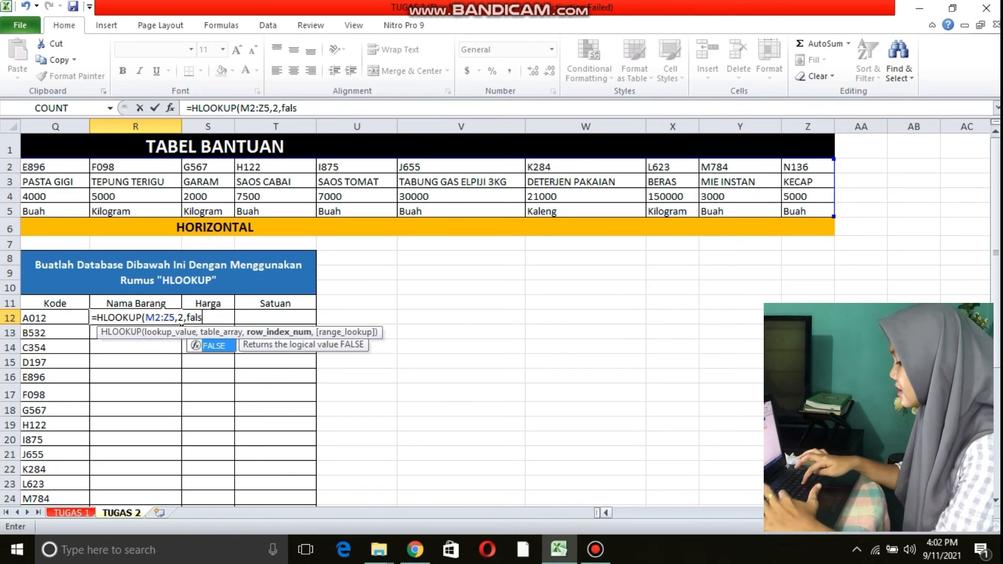
{"action": "type", "text": "e)"}
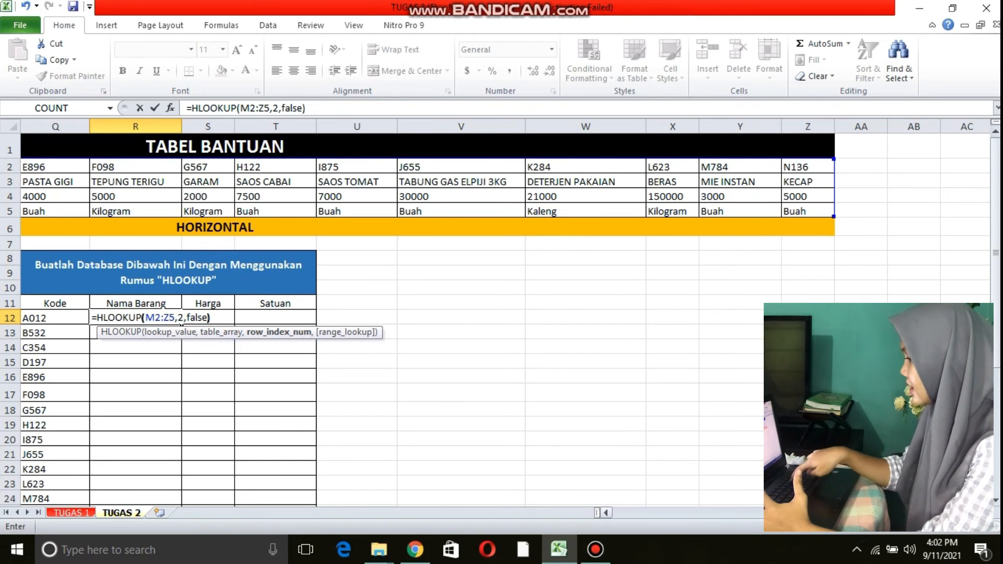
{"action": "key", "text": "Return"}
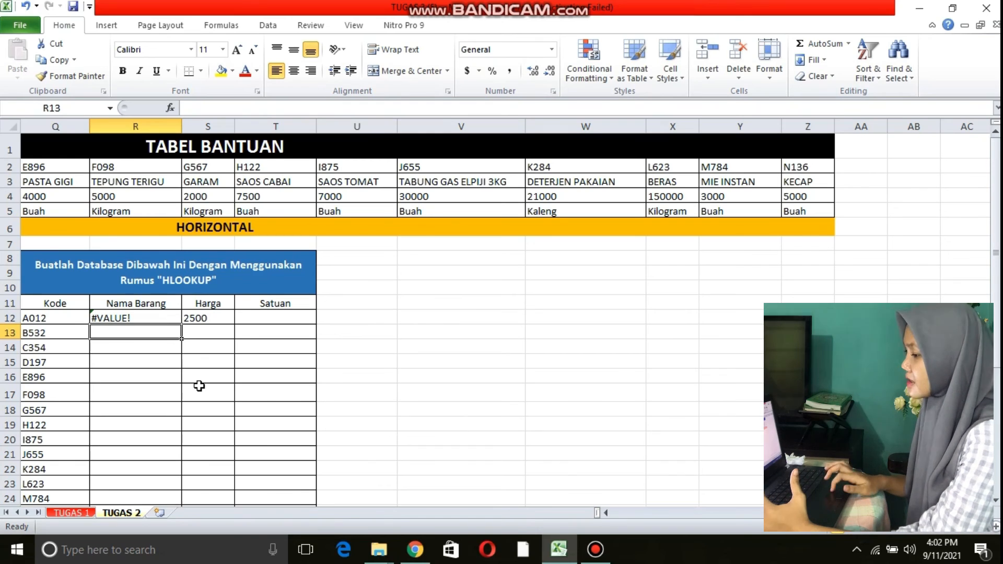
Replace the formula in cell R12 with a new HLOOKUP that takes the item code in Q12 as lookup value
{"action": "left_click", "coordinate": [160, 318]}
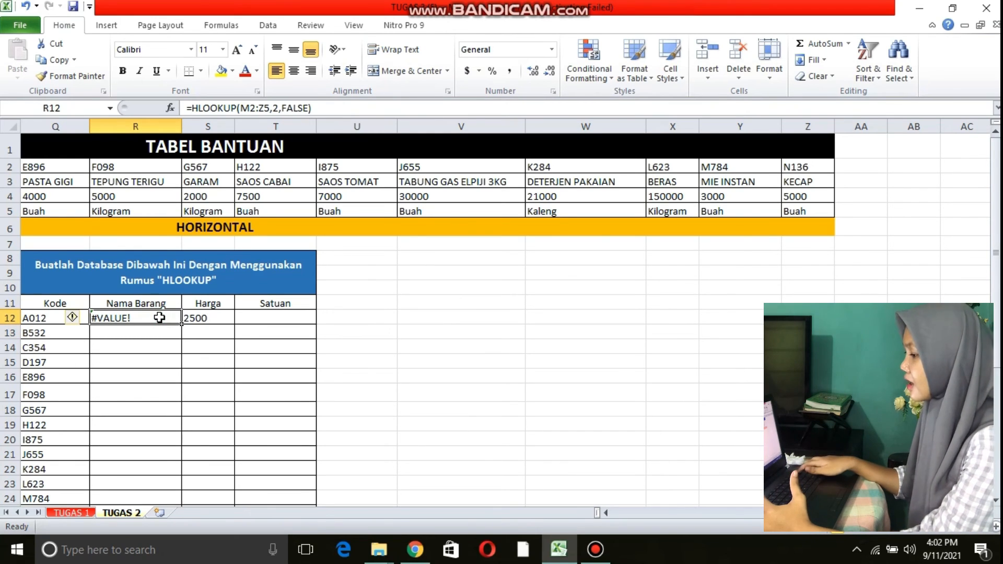
{"action": "key", "text": "BackSpace"}
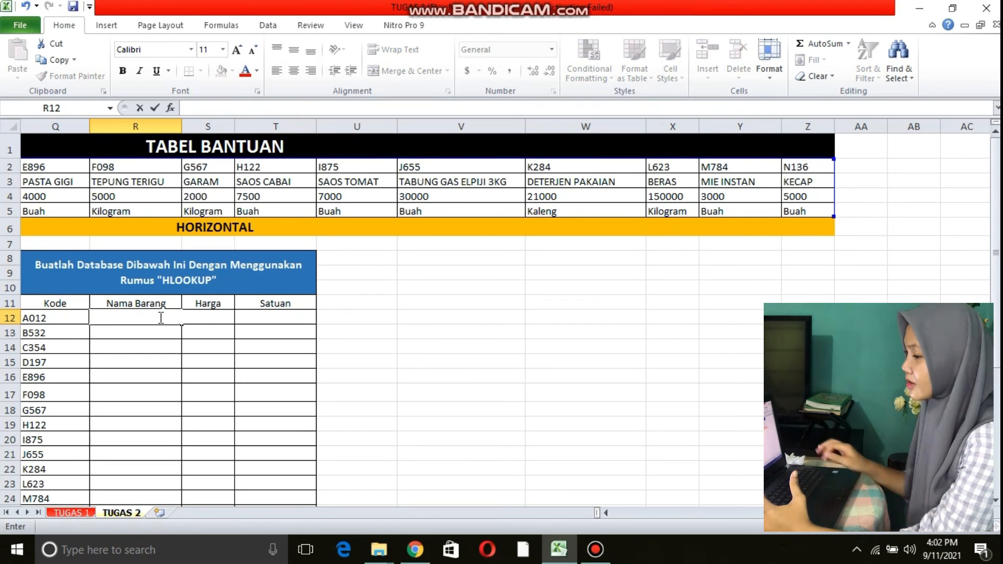
{"action": "type", "text": "="}
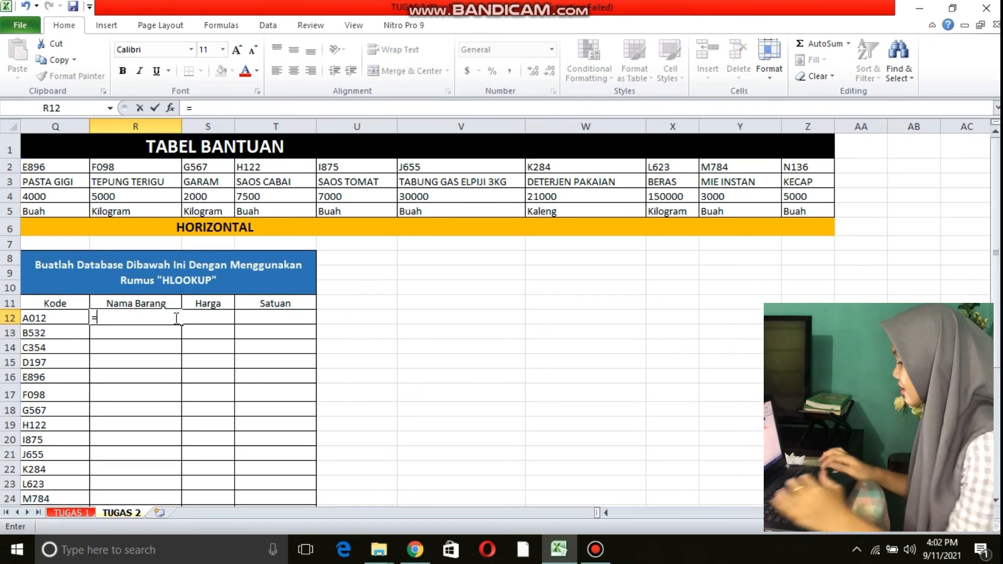
{"action": "type", "text": "hl"}
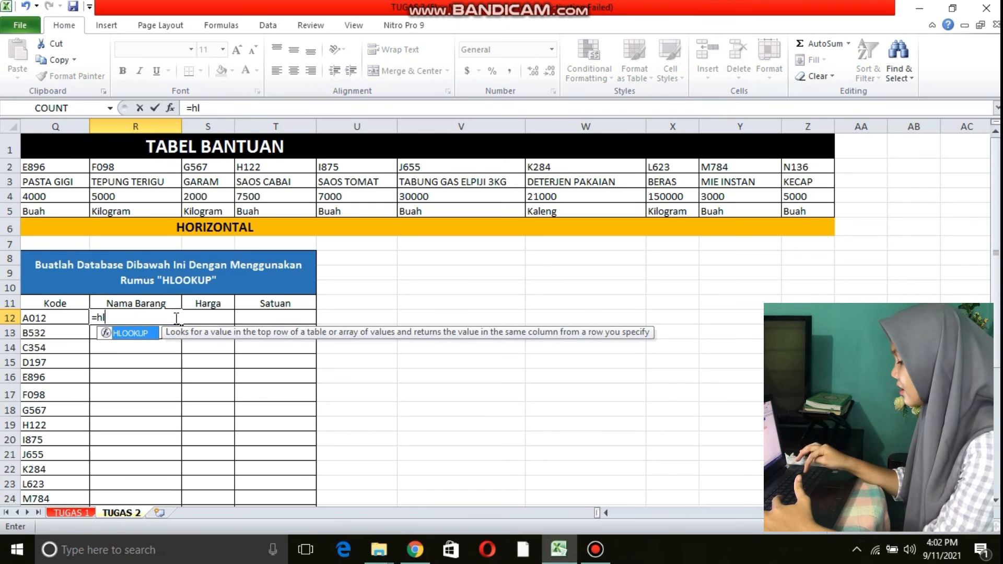
{"action": "type", "text": "o"}
{"action": "double_click", "coordinate": [151, 335]}
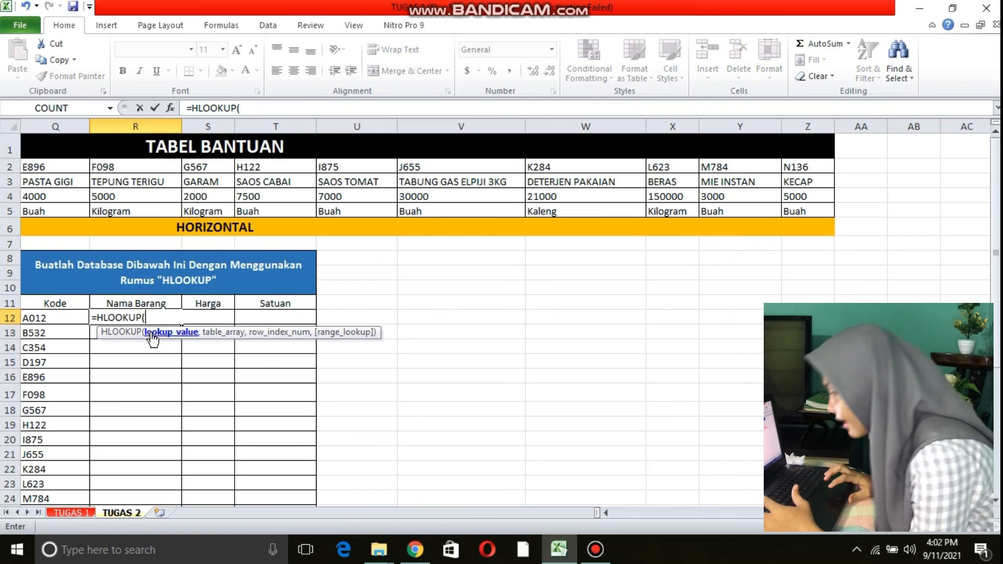
{"action": "left_click", "coordinate": [48, 317]}
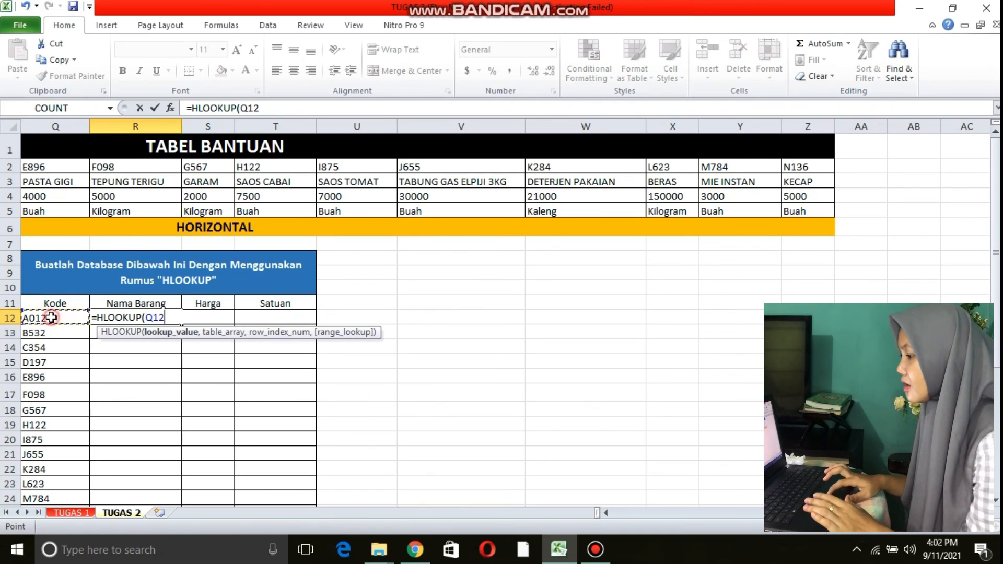
{"action": "type", "text": ","}
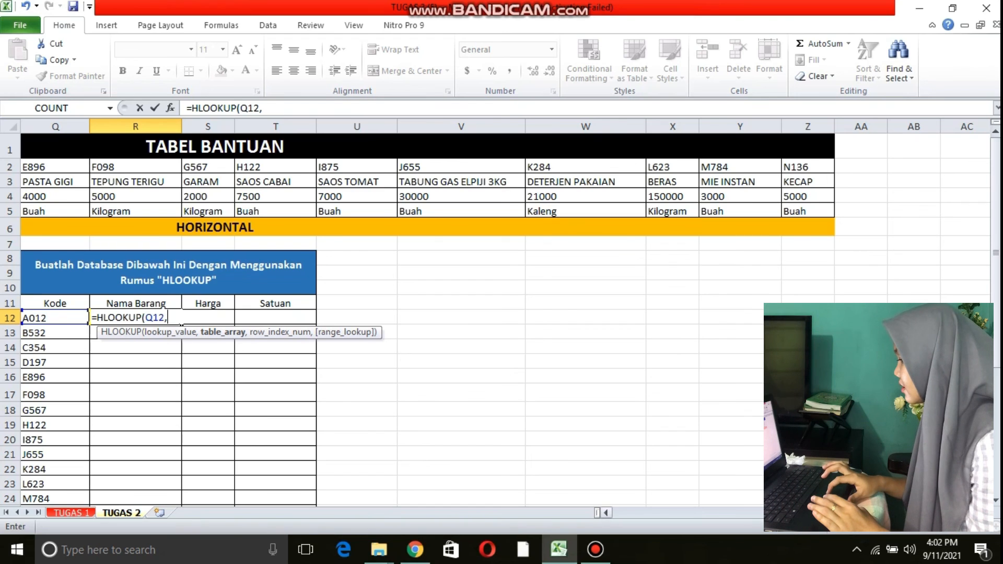
Complete the HLOOKUP formula in cell R12 with table range M2:Z5, row index 2 and the range lookup option FALSE
{"action": "left_click", "coordinate": [779, 513]}
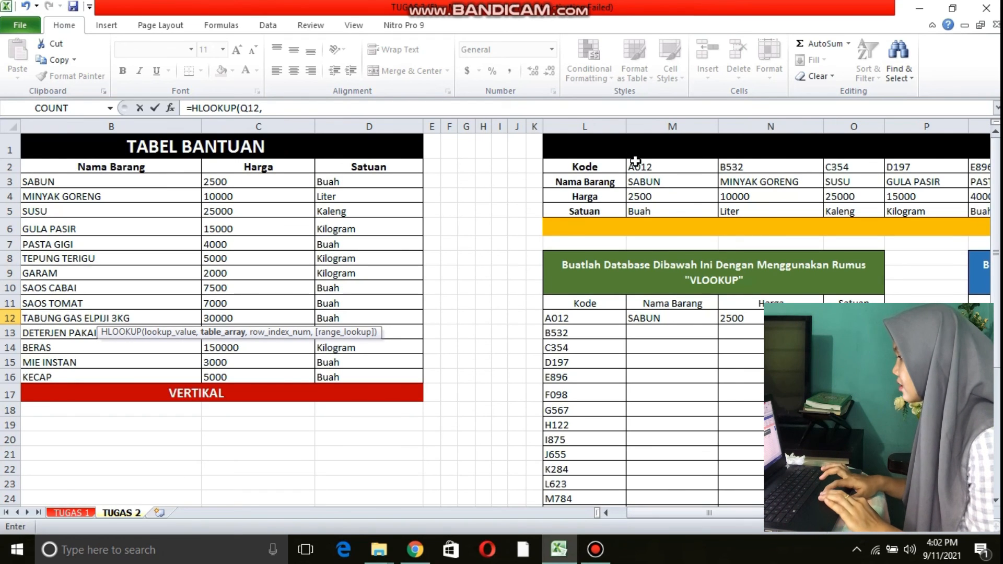
{"action": "left_click_drag", "start_coordinate": [635, 161], "coordinate": [900, 212]}
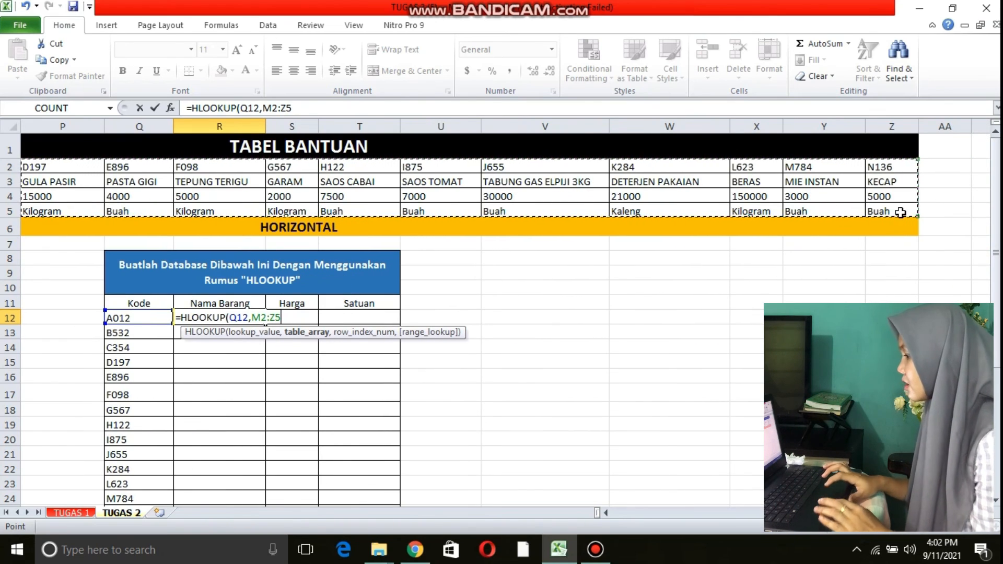
{"action": "type", "text": ","}
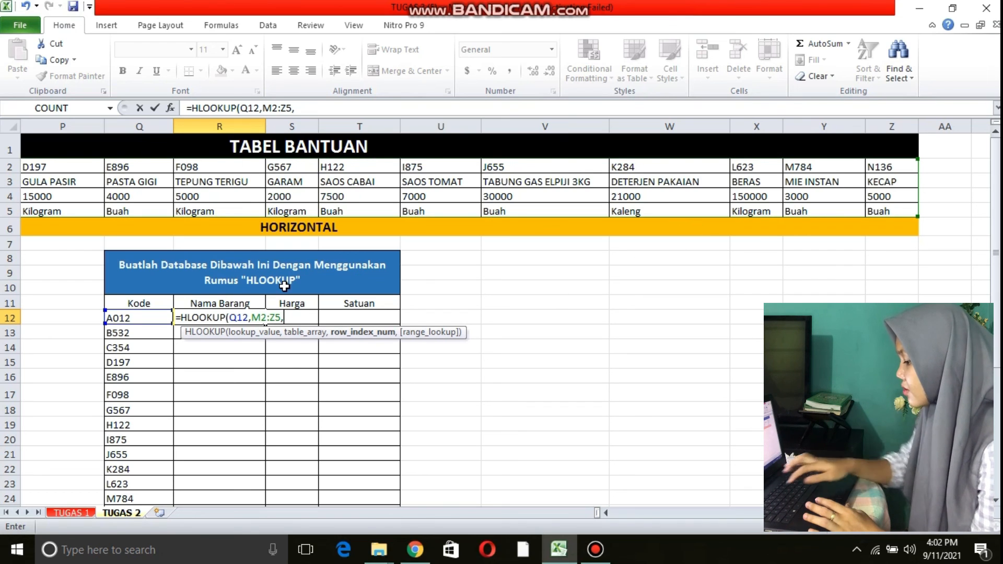
{"action": "type", "text": "2"}
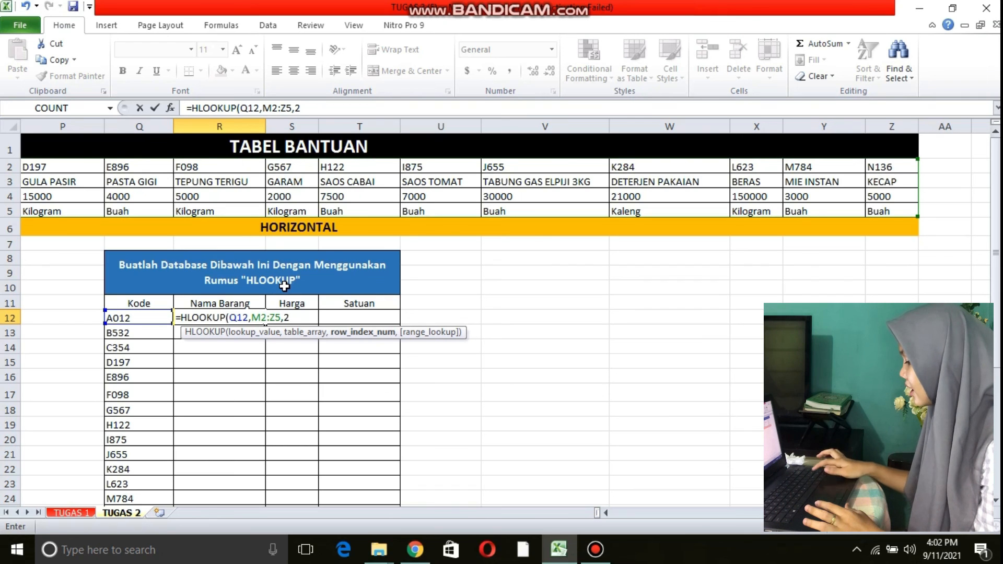
{"action": "type", "text": ",false"}
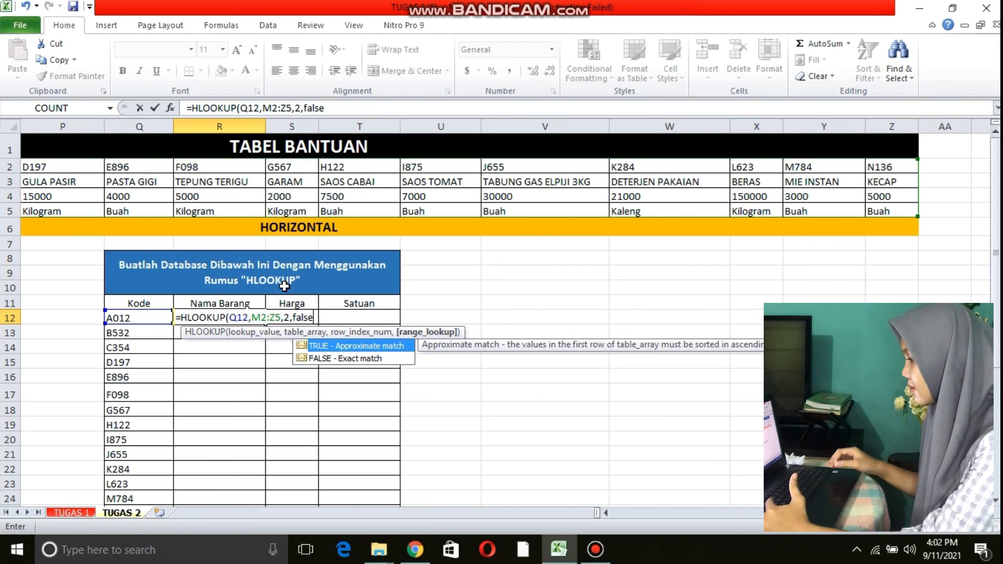
{"action": "left_click", "coordinate": [327, 359]}
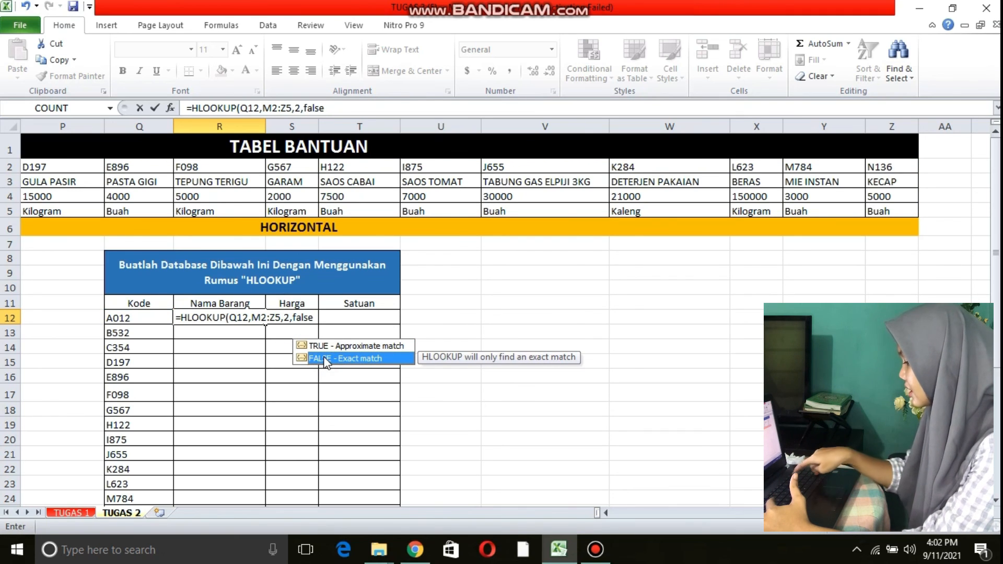
{"action": "type", "text": ")"}
{"action": "key", "text": "Return"}
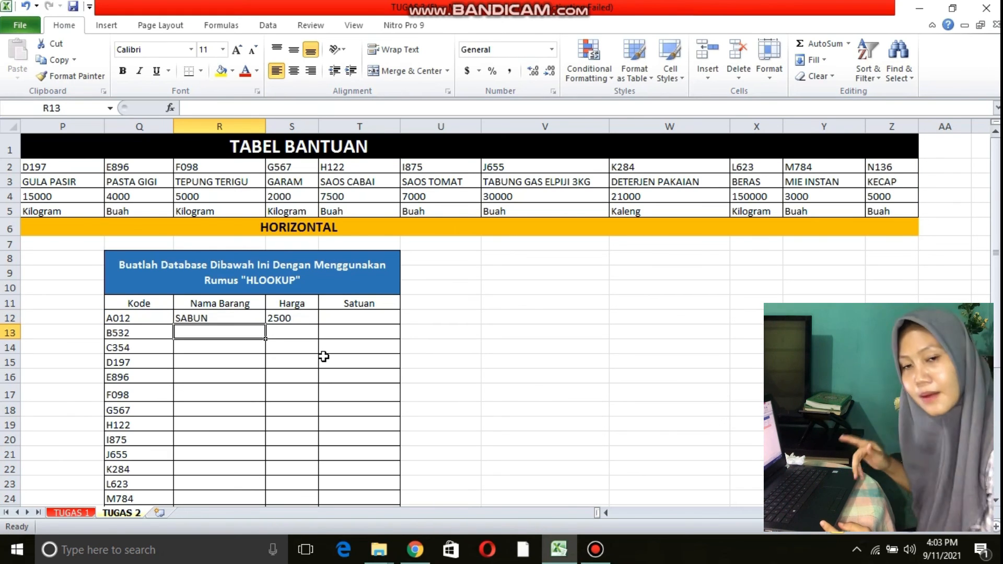
Select the Harga cell S12 in the HLOOKUP database
{"action": "left_click", "coordinate": [293, 321]}
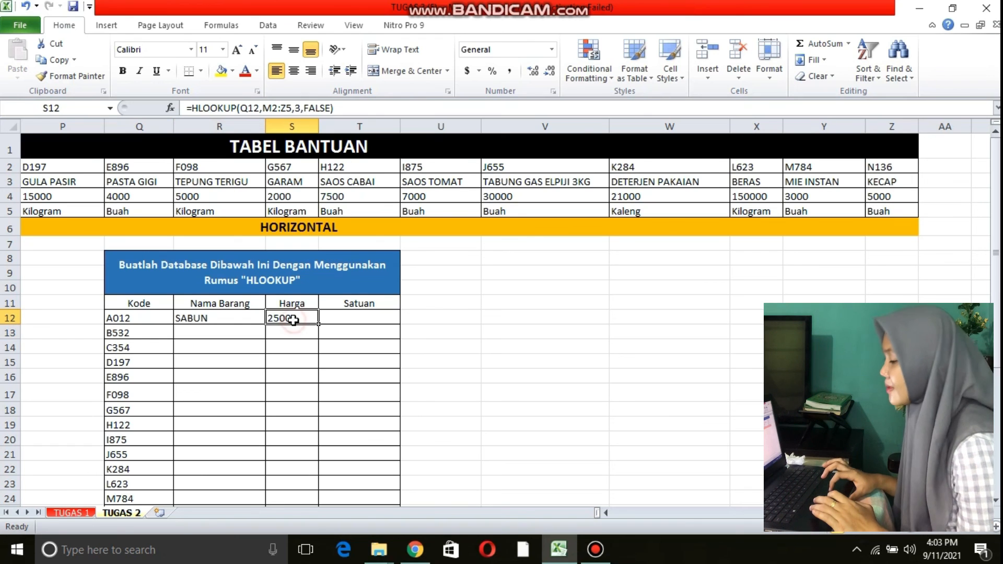